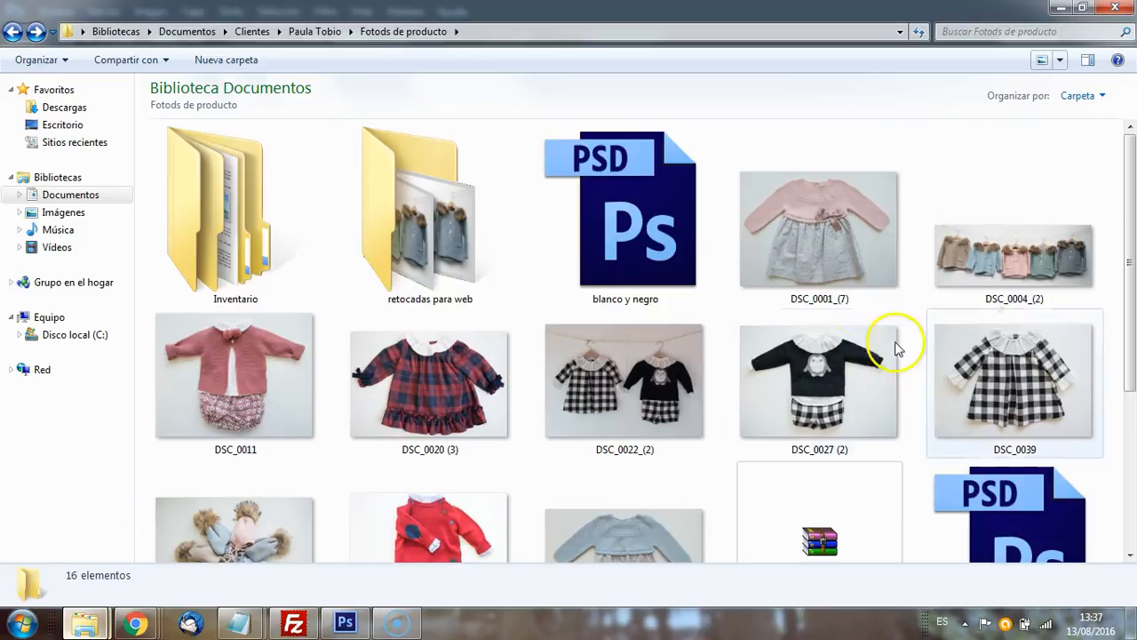
Step: Look through the original product photos, PSD files and subfolders in the Fotods de producto folder
mouse_move(1129, 203)
mouse_down()
mouse_move(1132, 321)
mouse_move(1134, 213)
mouse_up()
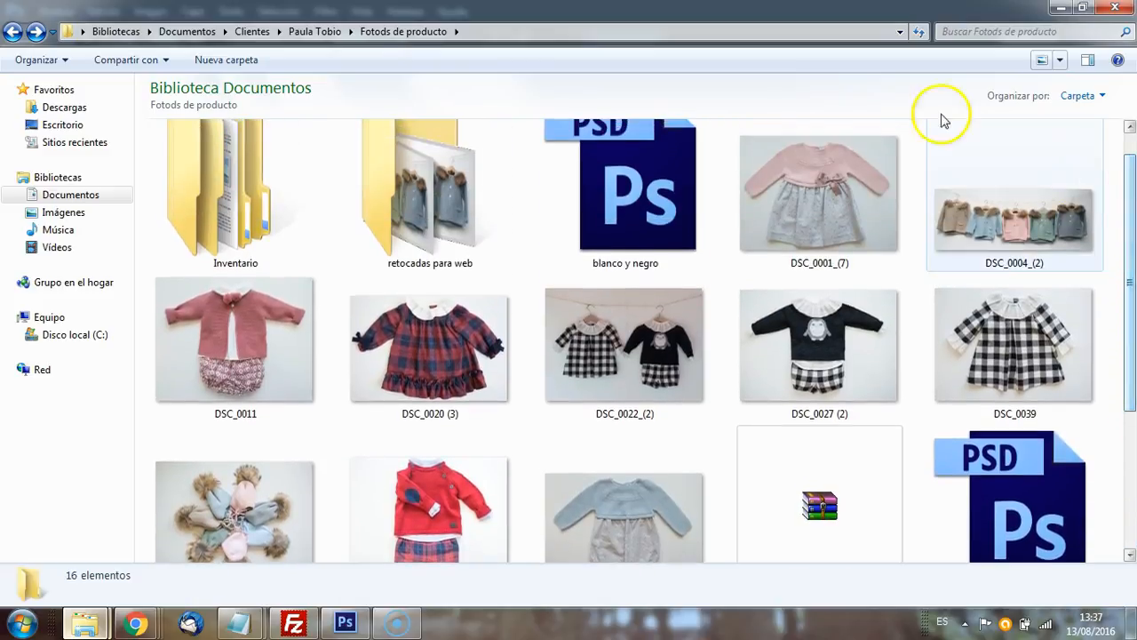
mouse_move(839, 194)
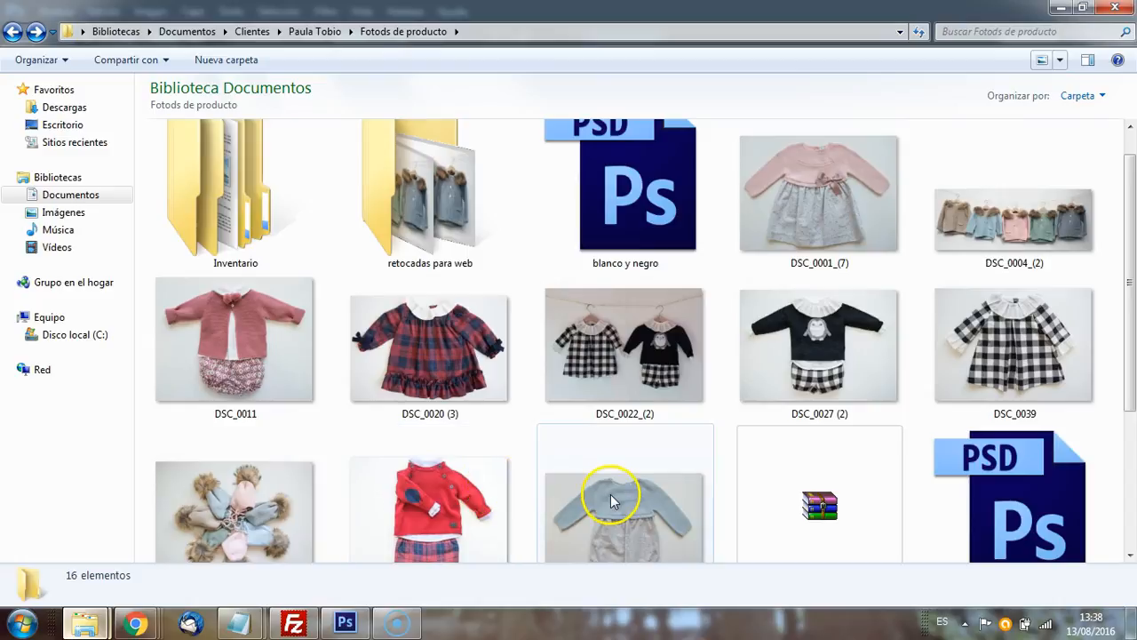
click(445, 464)
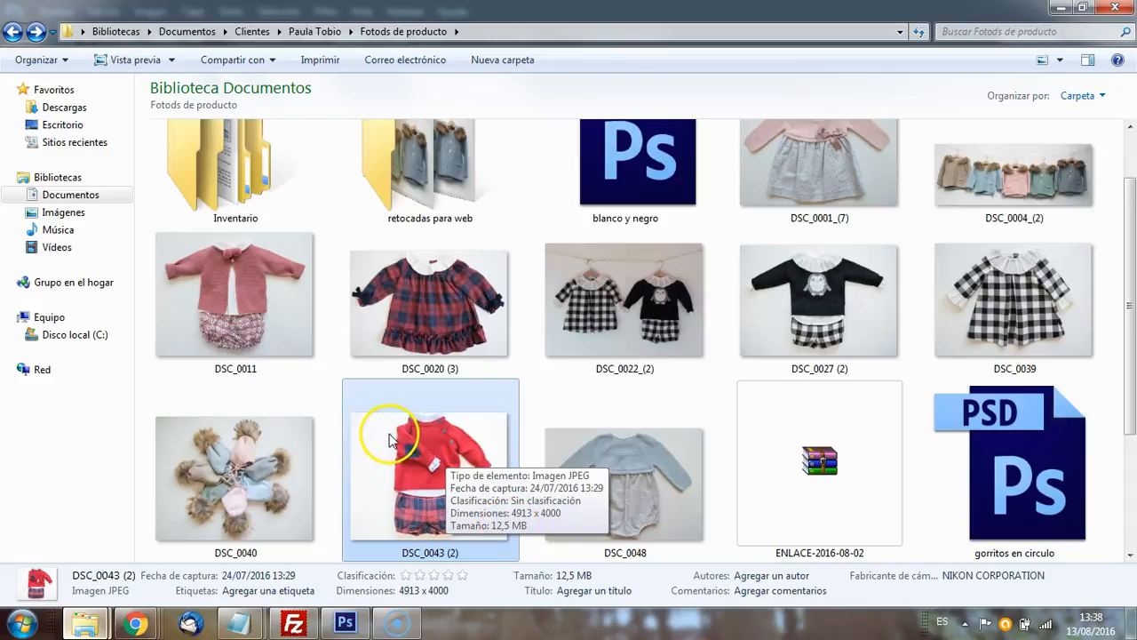
mouse_move(257, 459)
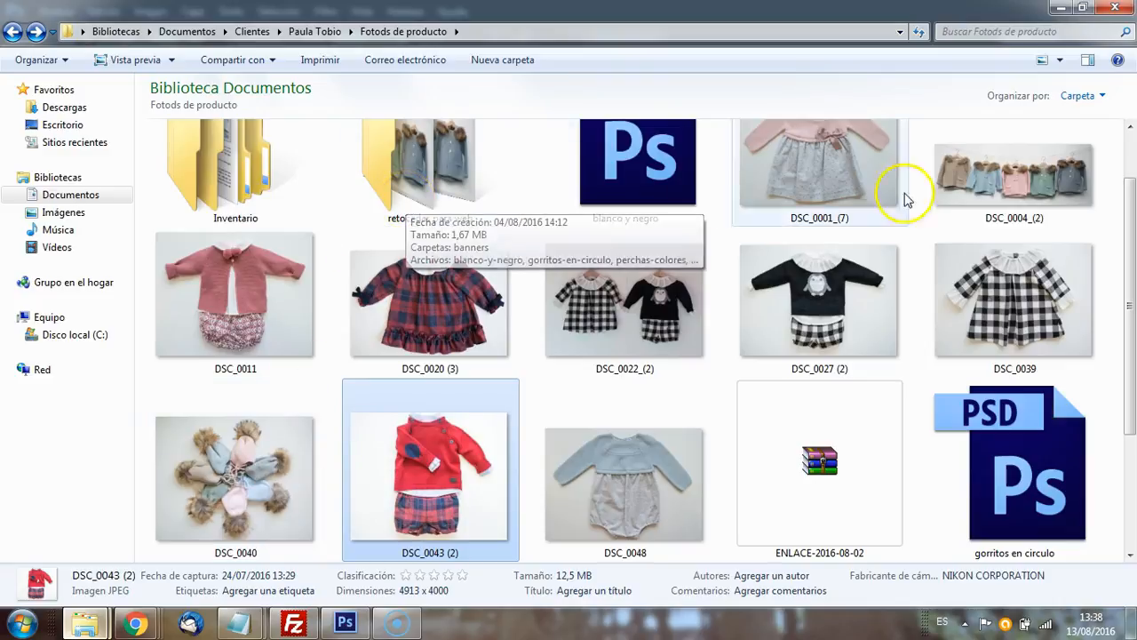
mouse_move(1060, 192)
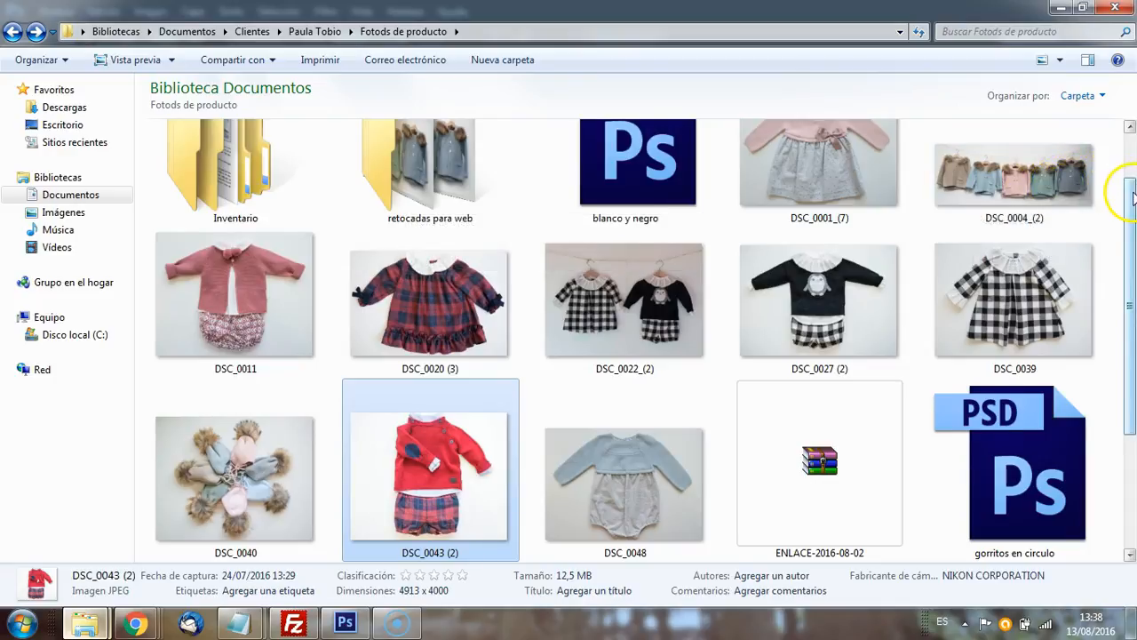
drag(1134, 196, 1107, 151)
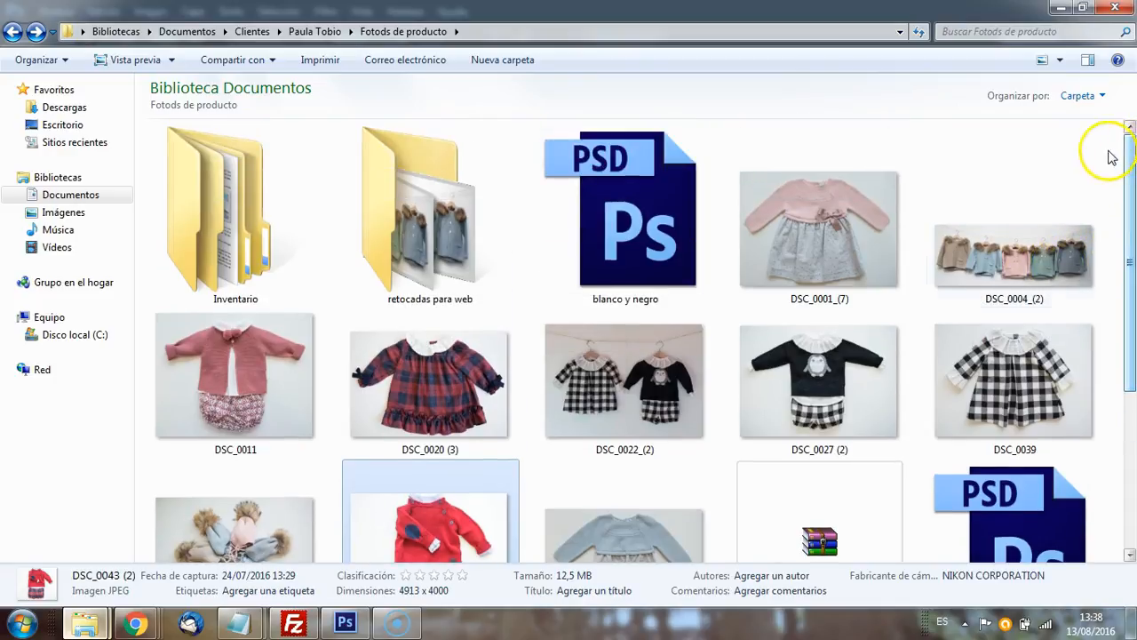
Step: View the retouched photo blanco-y-negro from the retocadas para web folder, keeping its viewer minimised
double_click(436, 246)
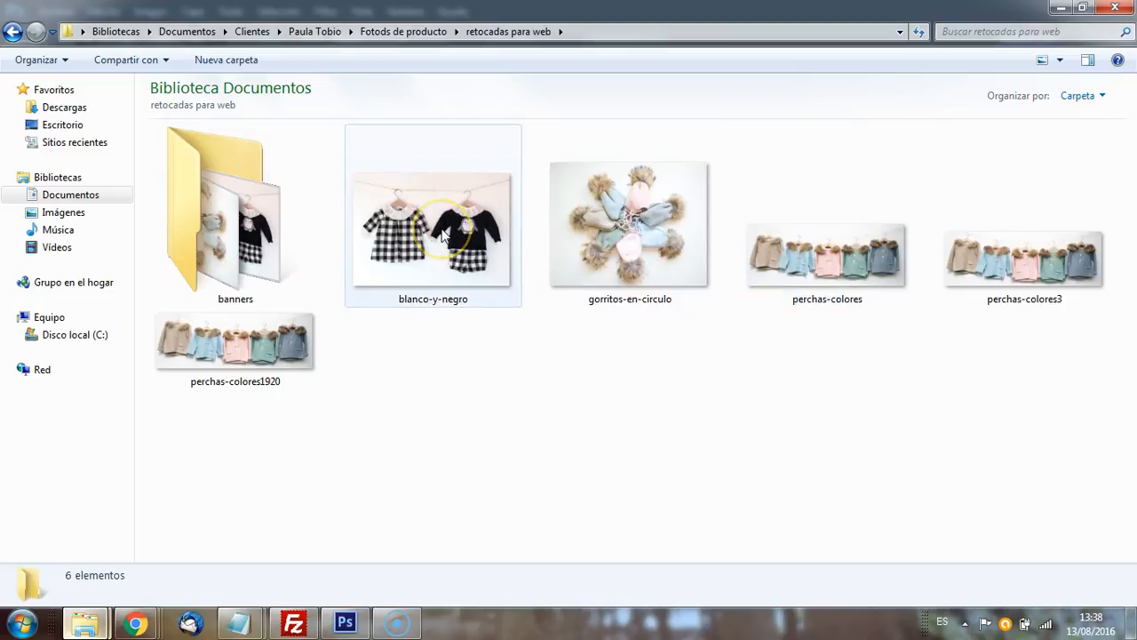
click(423, 224)
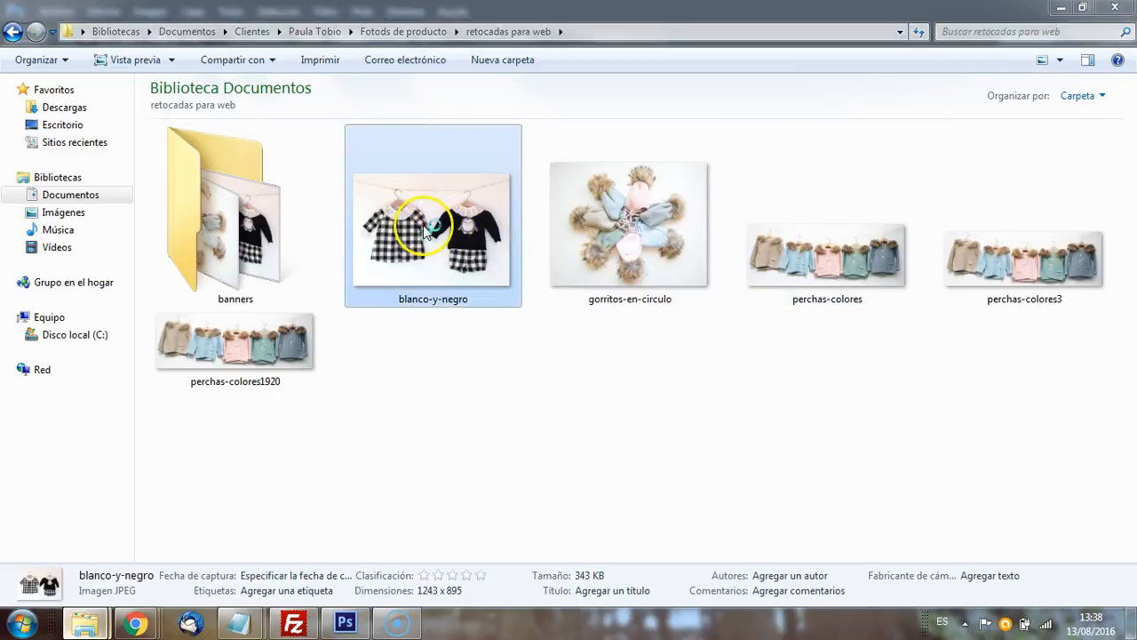
double_click(423, 225)
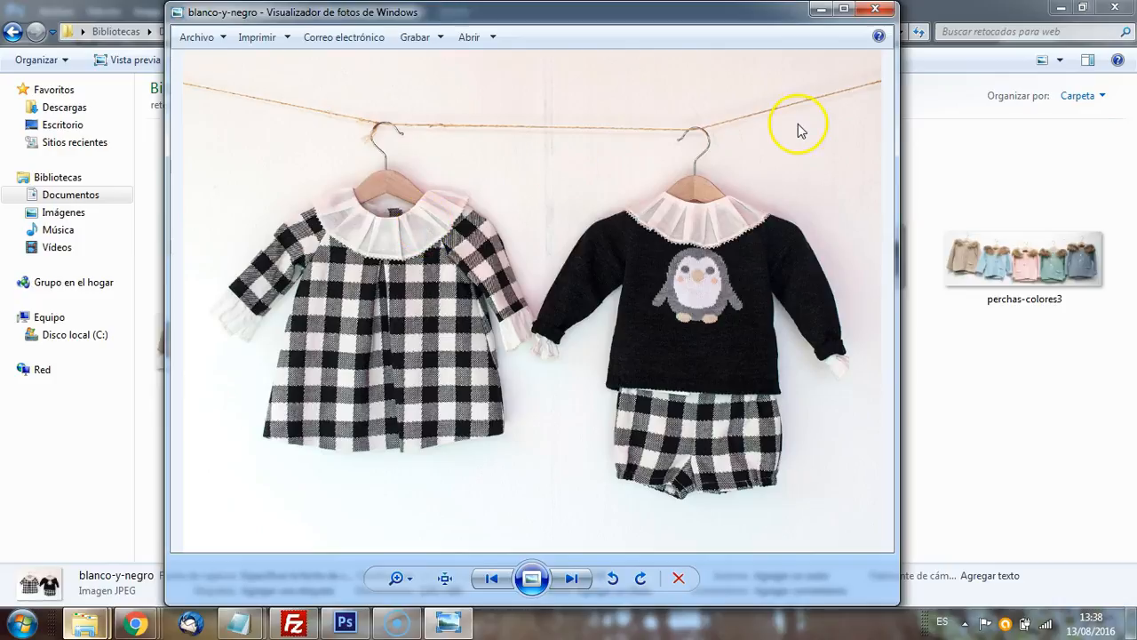
click(820, 11)
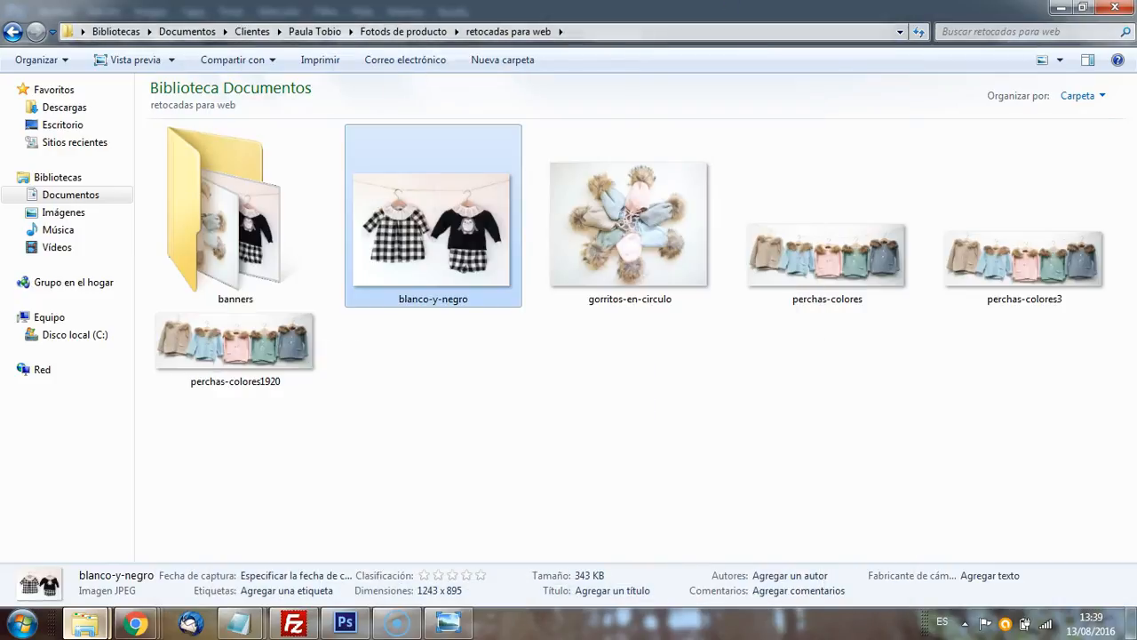
Step: Open the original photo DSC_0022_(2) in Fotods de producto and compare it with the retouched blanco-y-negro
click(389, 31)
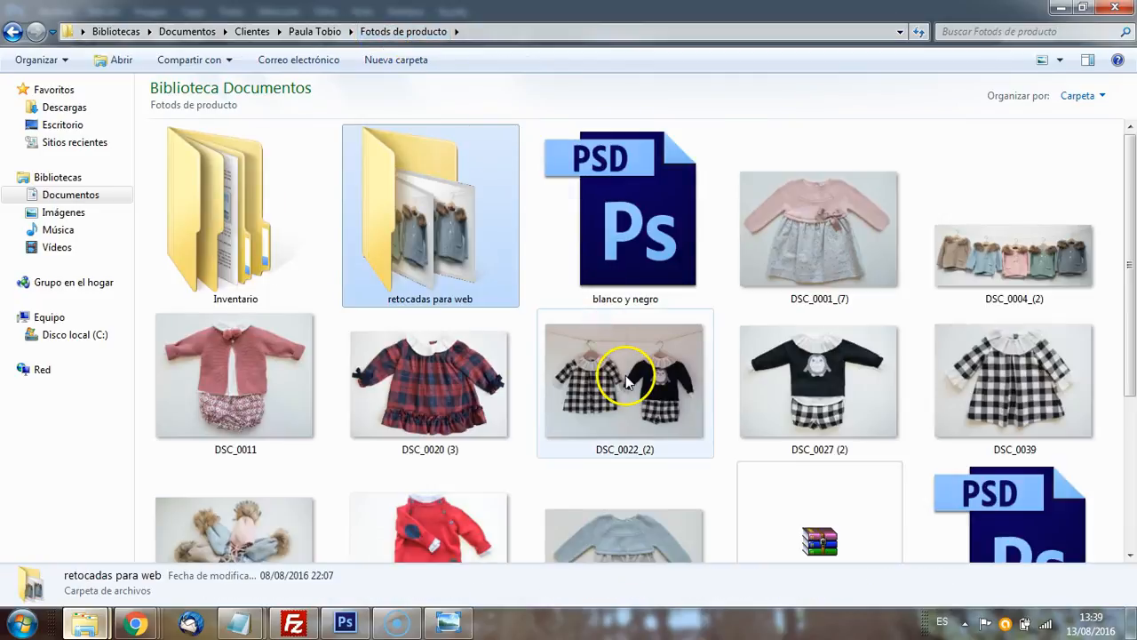
double_click(626, 380)
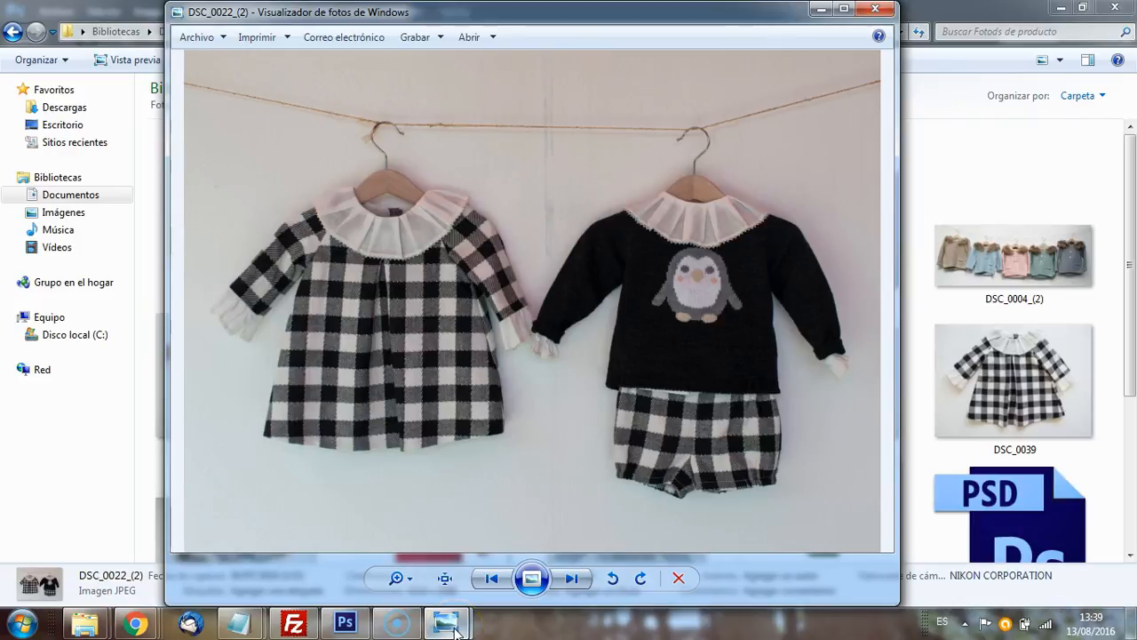
click(456, 629)
click(404, 538)
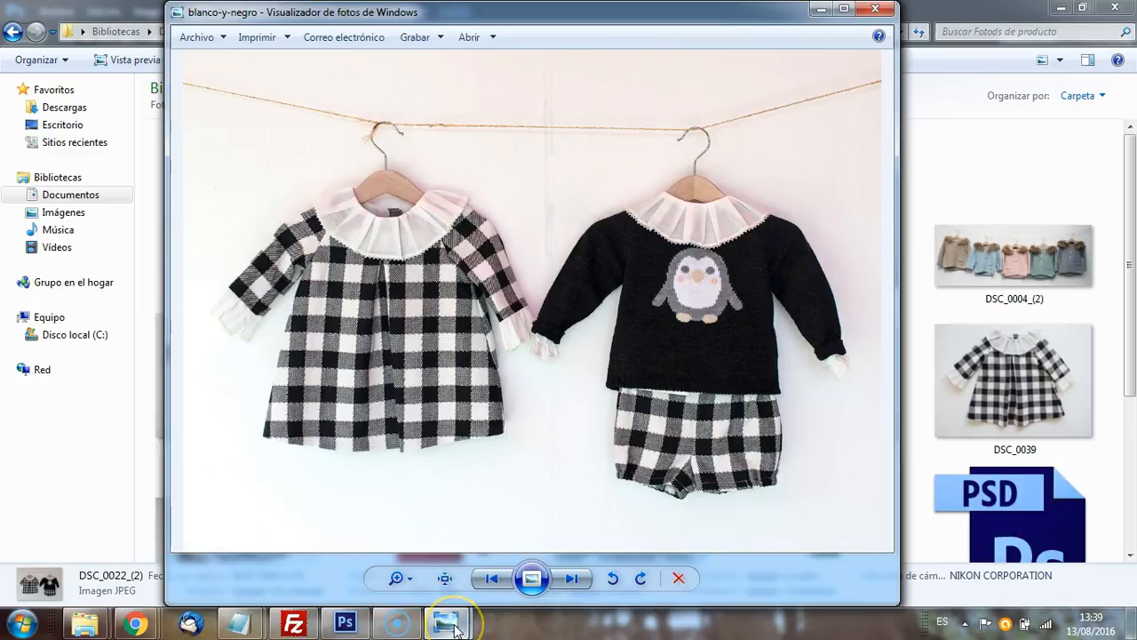
mouse_move(477, 622)
click(513, 543)
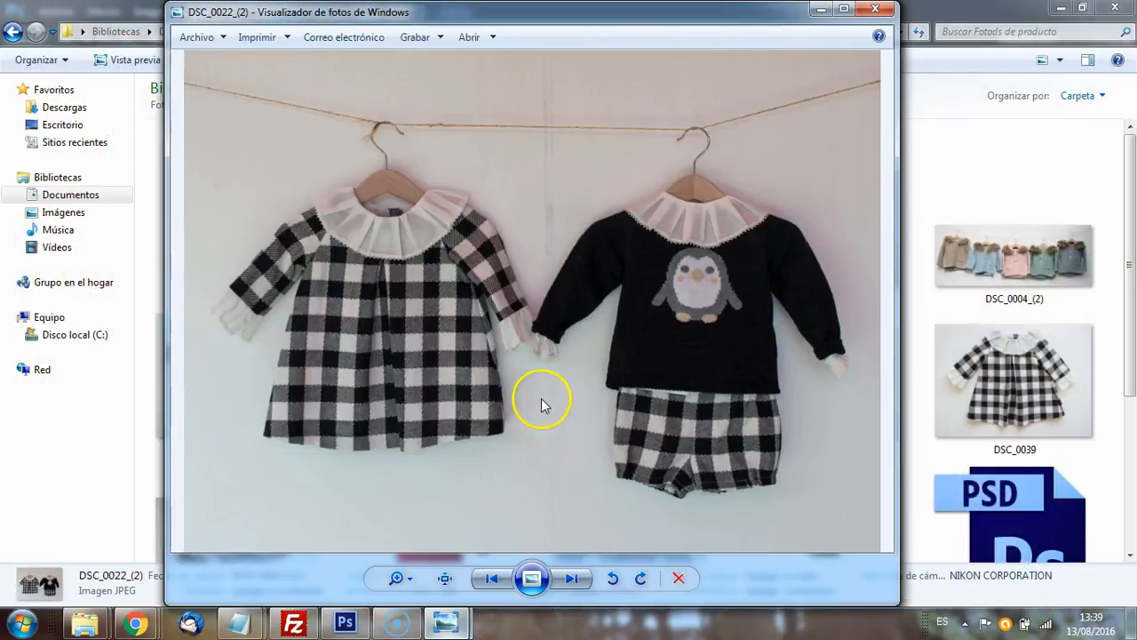
Step: Examine the fabric and background details of DSC_0022_(2) and blanco-y-negro up close, and minimise the original's viewer
scroll(549, 401, up, 3)
scroll(521, 379, up, 1)
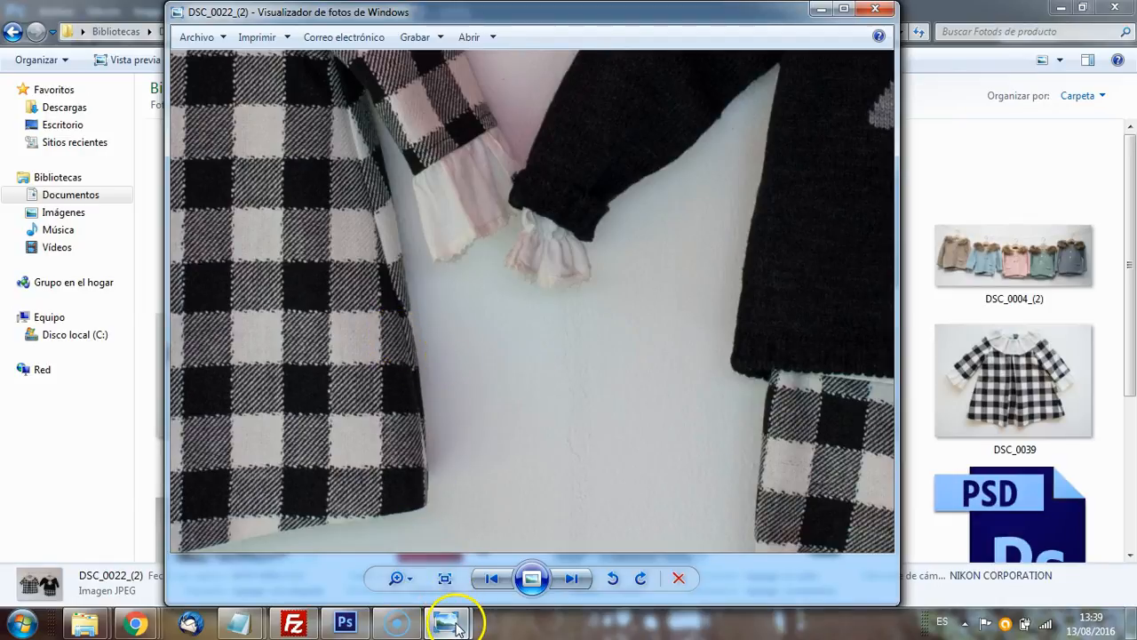
mouse_move(450, 620)
click(374, 543)
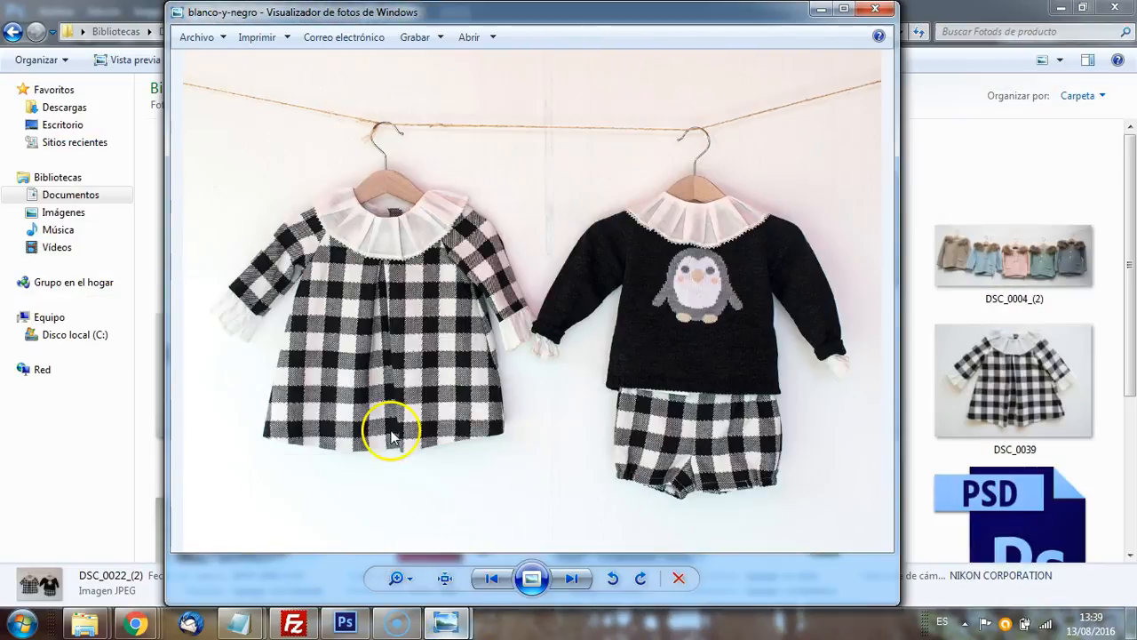
scroll(386, 431, up, 3)
scroll(389, 431, up, 1)
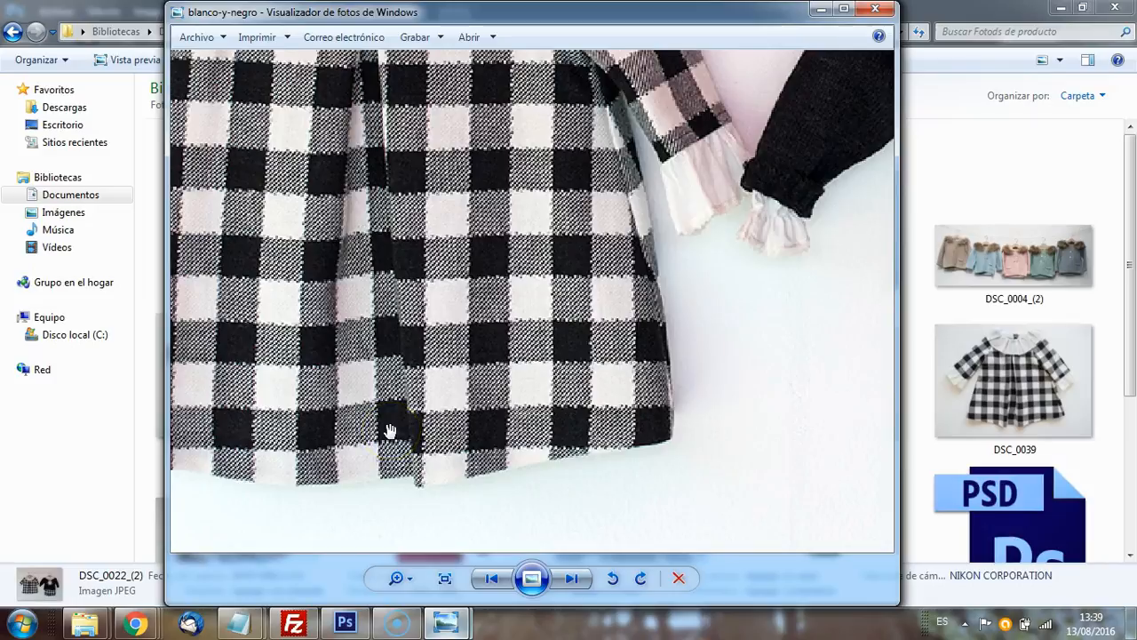
scroll(390, 430, up, 1)
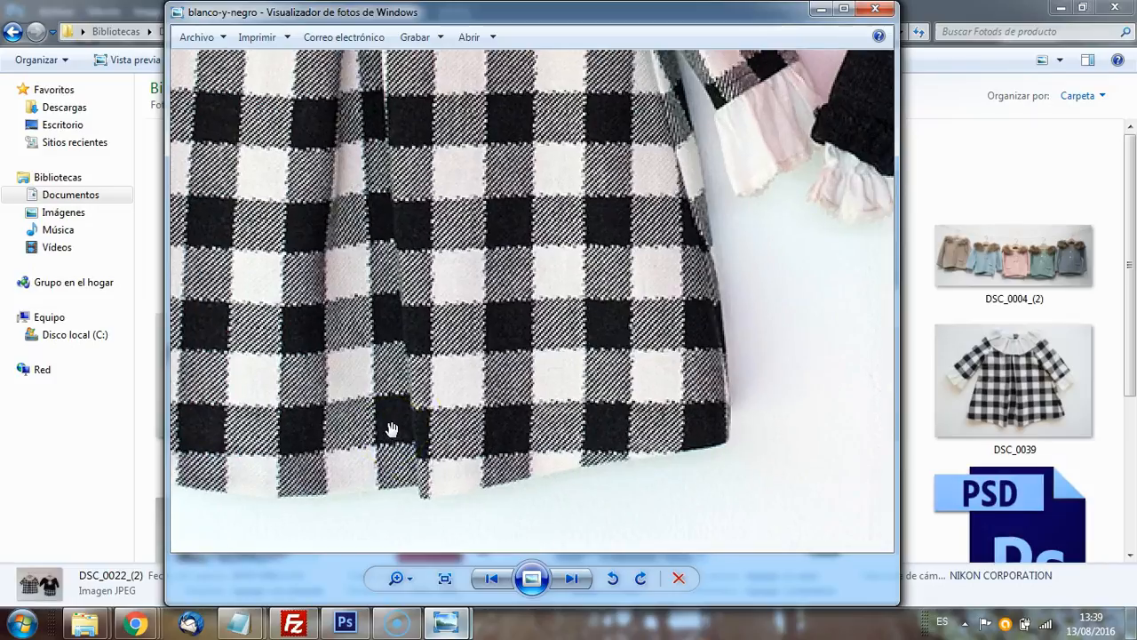
scroll(578, 315, down, 3)
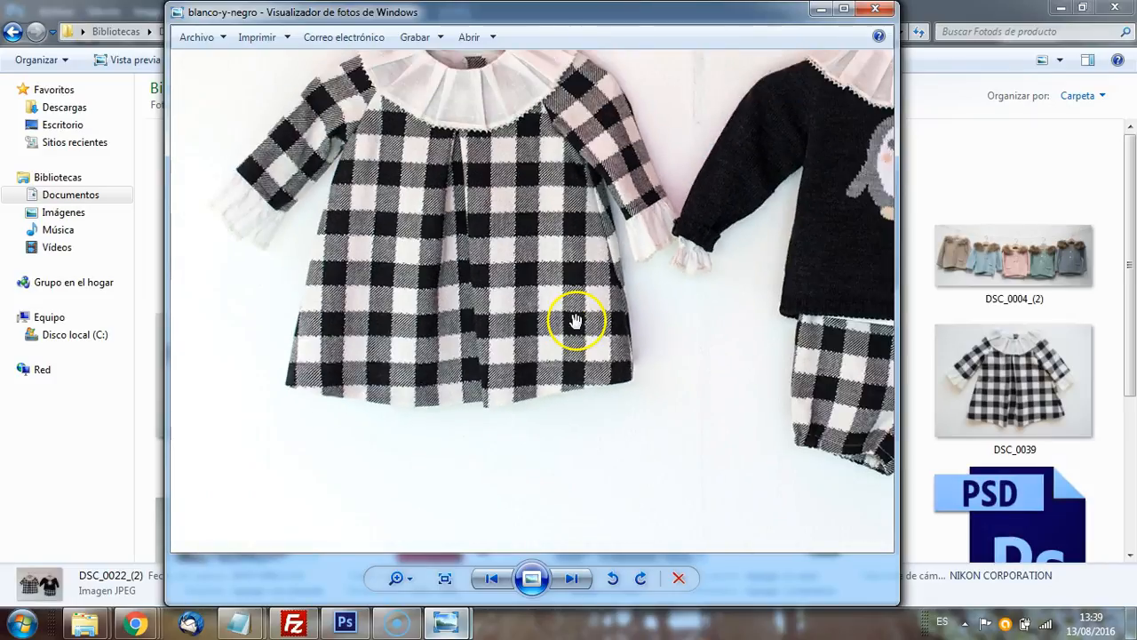
scroll(576, 319, down, 1)
mouse_move(458, 627)
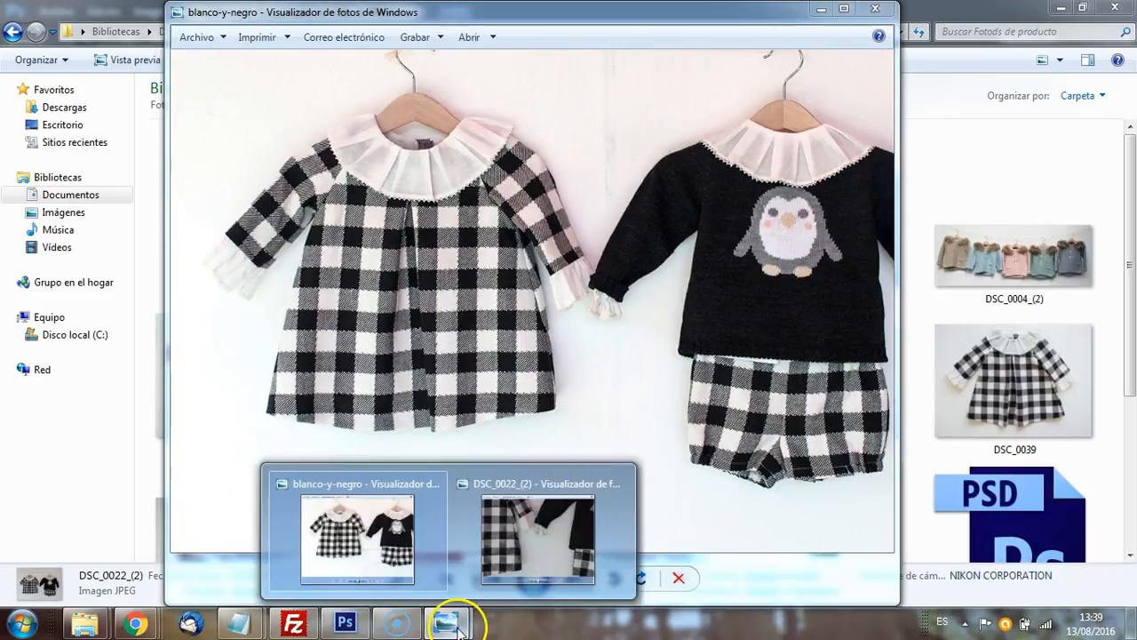
click(535, 532)
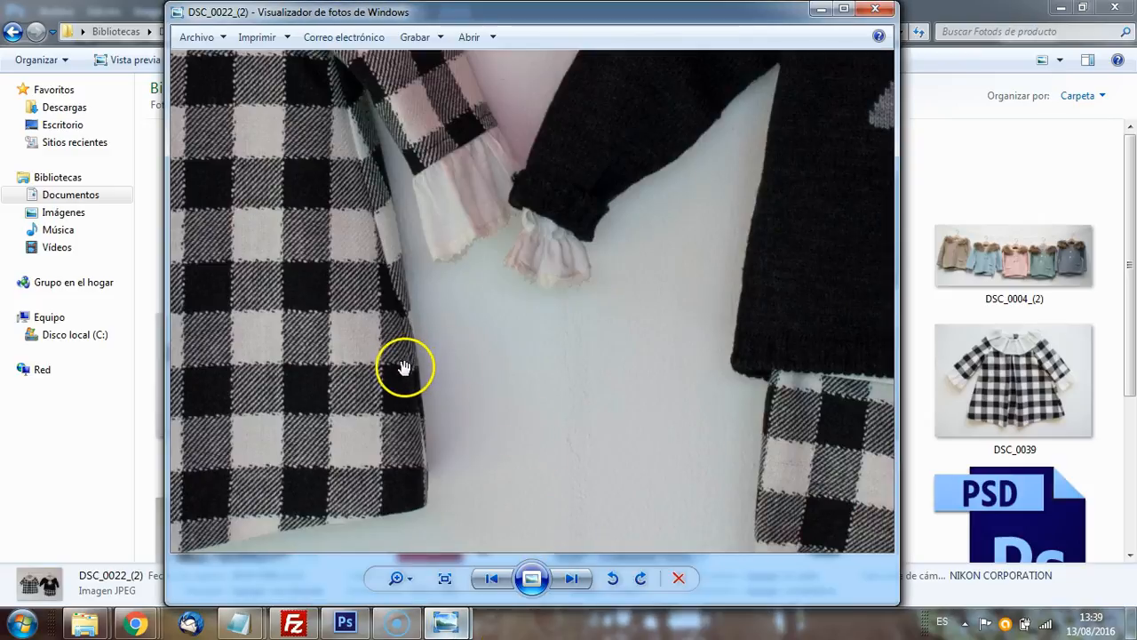
scroll(404, 364, down, 1)
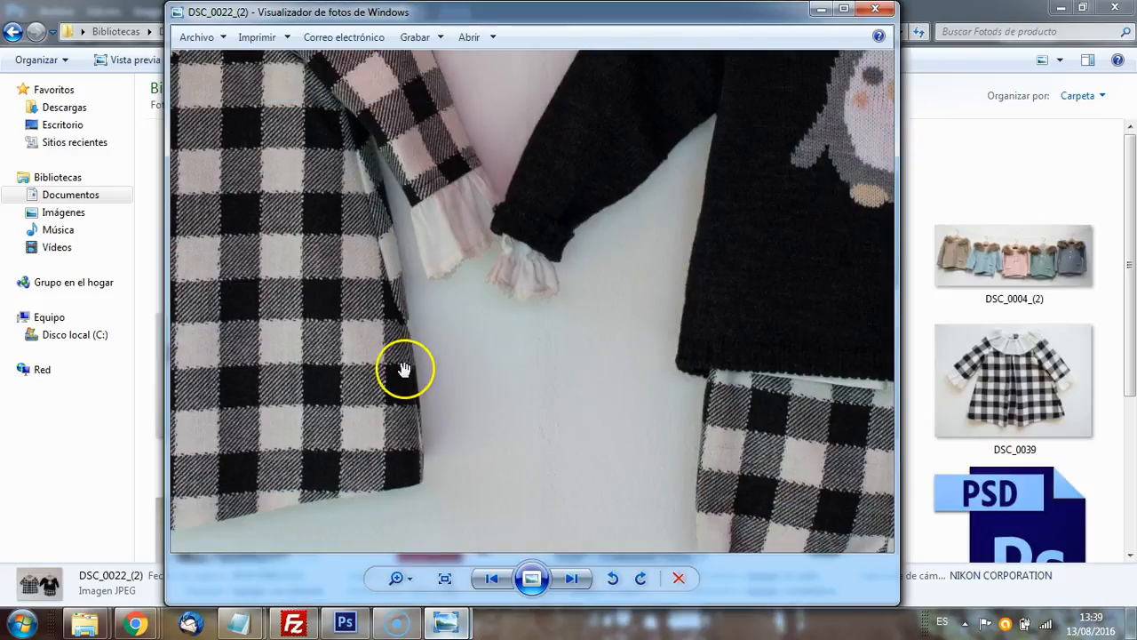
click(823, 12)
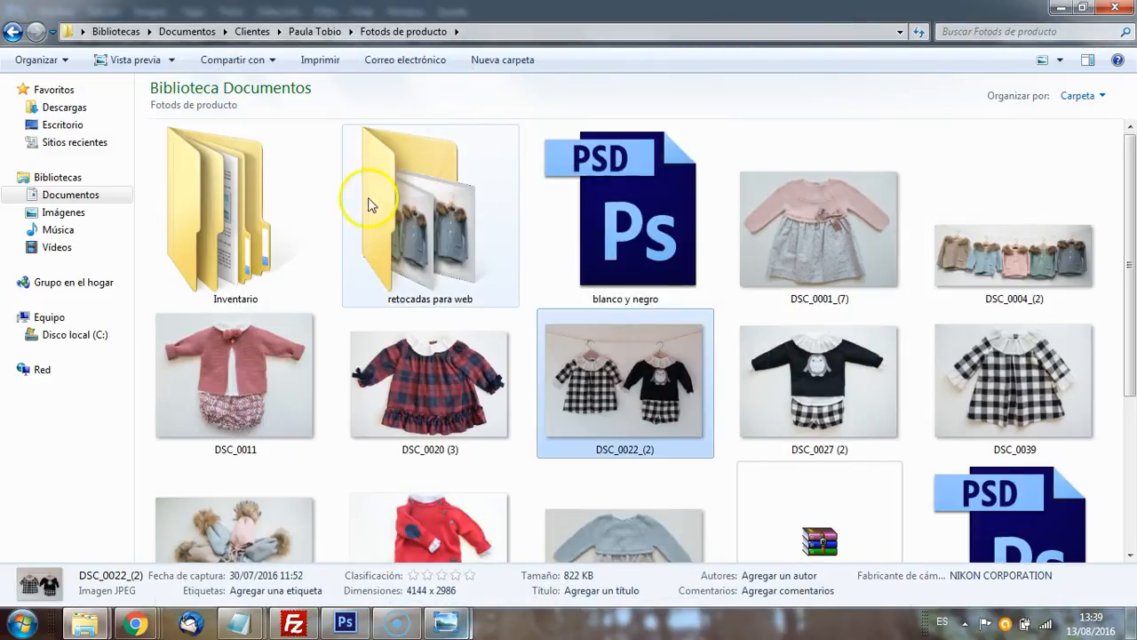
Step: Open the Blanco photo folder of jacket 1406008 in the inventory's Chaquetas punto bebé category
double_click(235, 200)
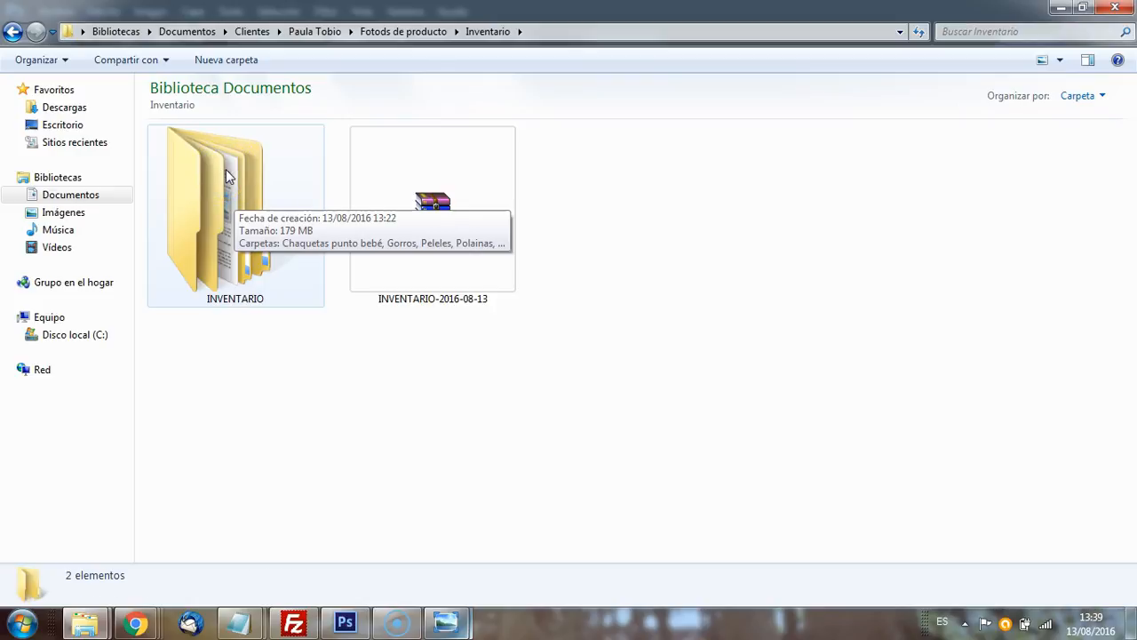
double_click(227, 176)
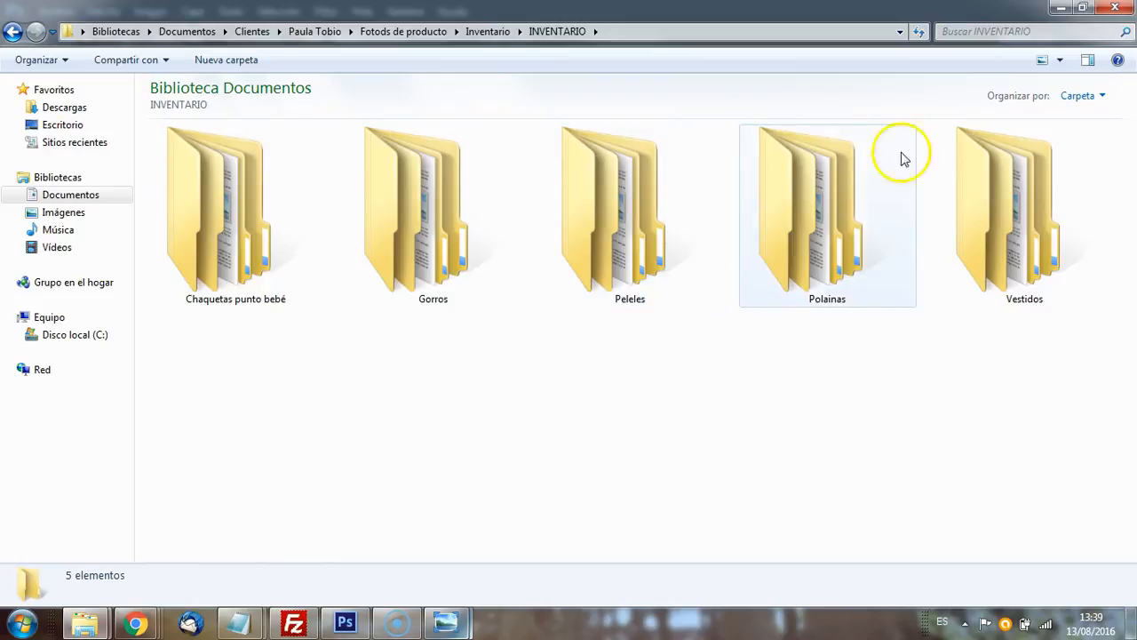
double_click(261, 197)
double_click(244, 172)
double_click(243, 172)
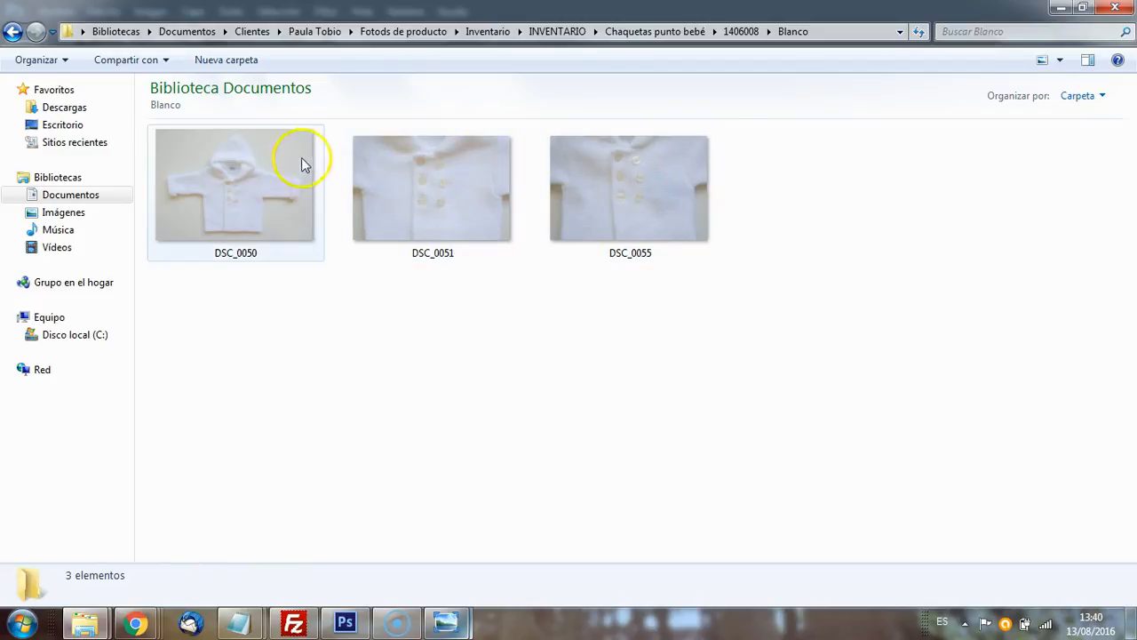
Step: Look at the photos in the Celeste and Celeste Empolvado folders of jacket 1406008
click(743, 32)
double_click(424, 198)
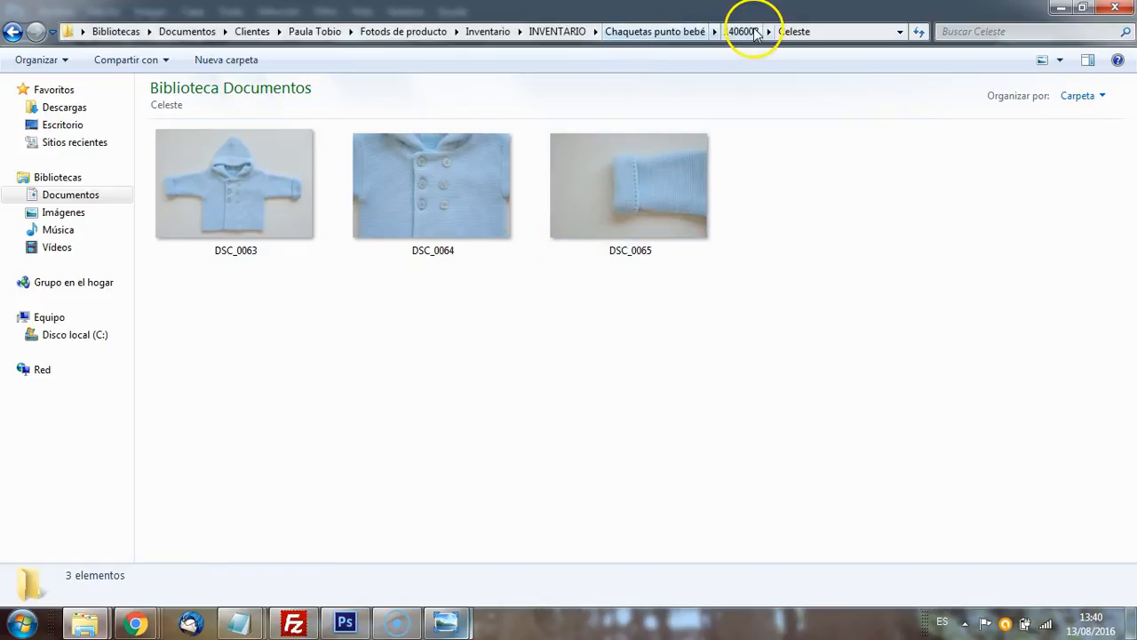
click(676, 33)
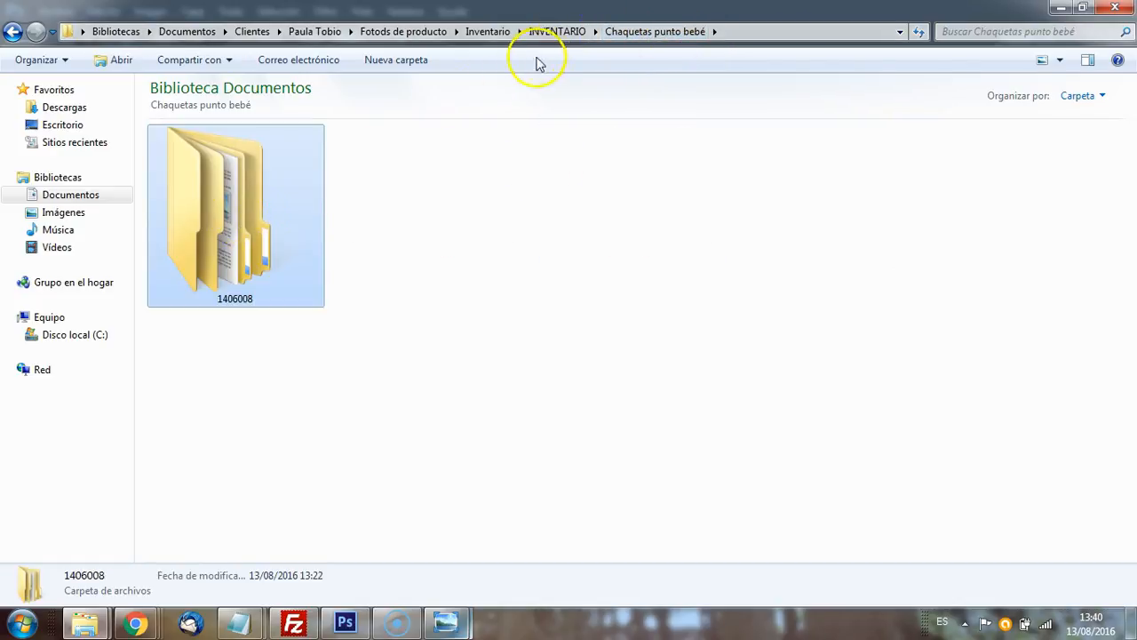
double_click(216, 216)
click(649, 202)
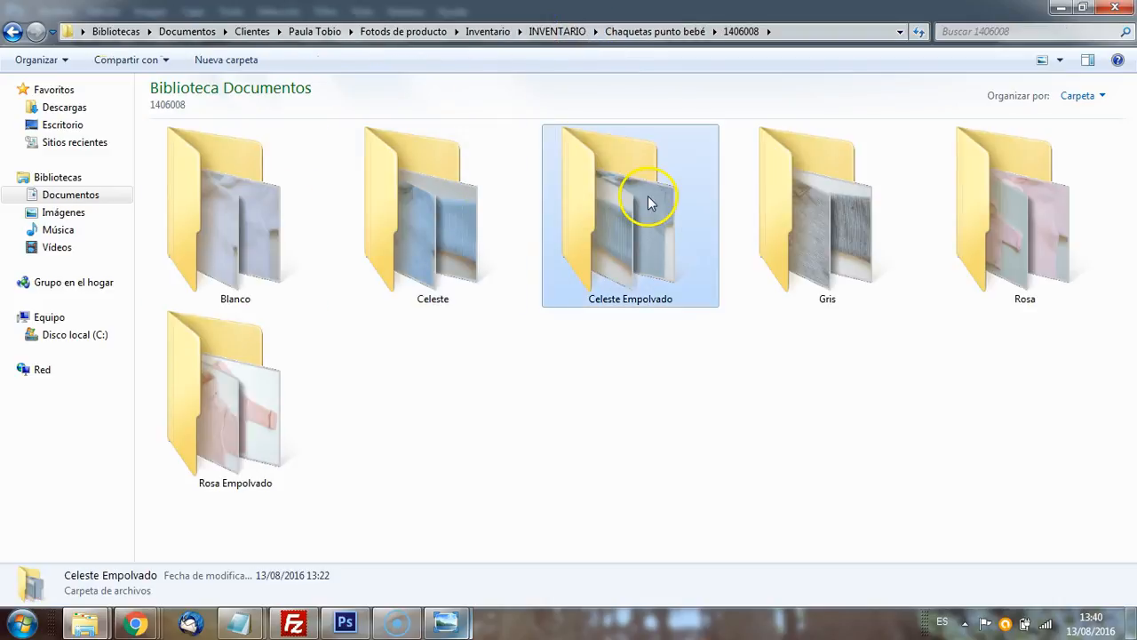
double_click(648, 203)
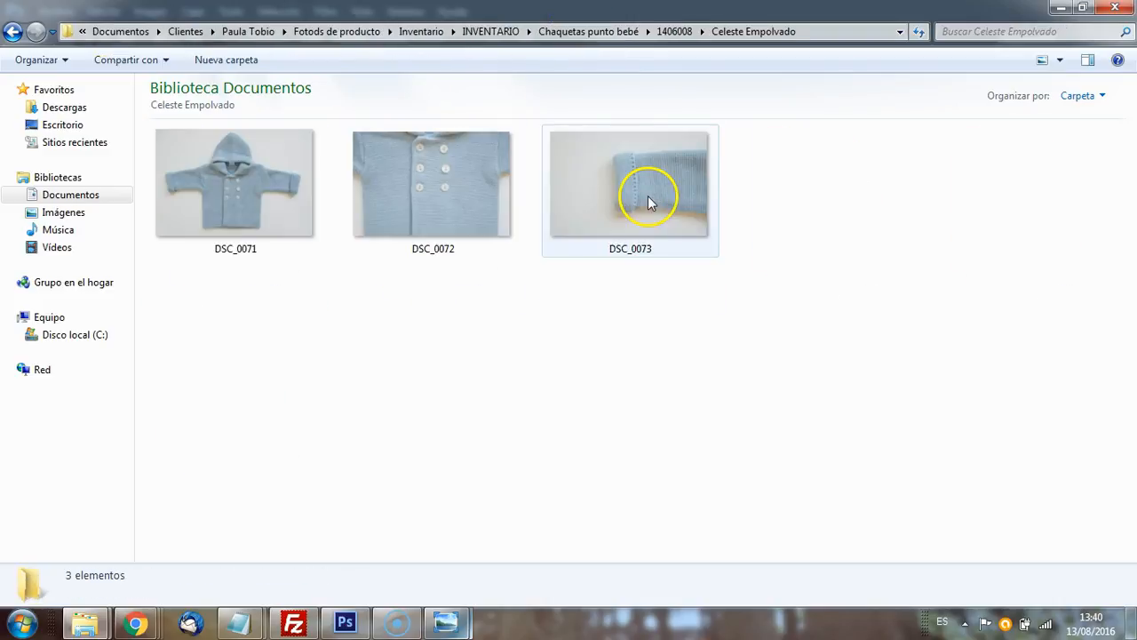
Step: Select all three photos, DSC_0063 to DSC_0065, in the Celeste folder of jacket 1406008
click(677, 32)
double_click(454, 193)
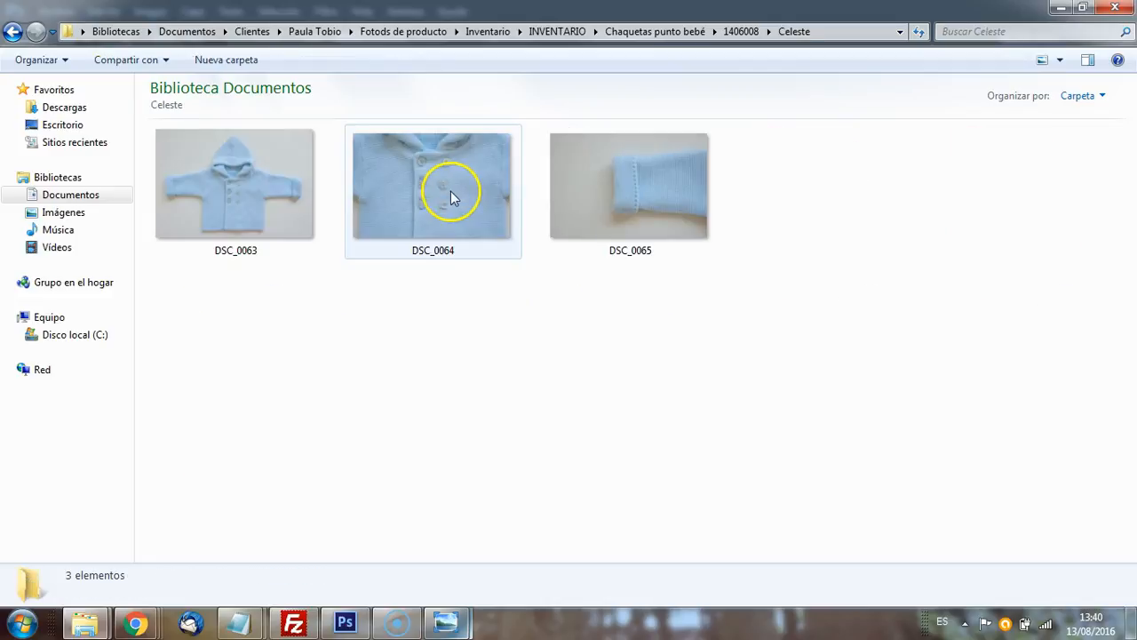
drag(647, 279, 203, 141)
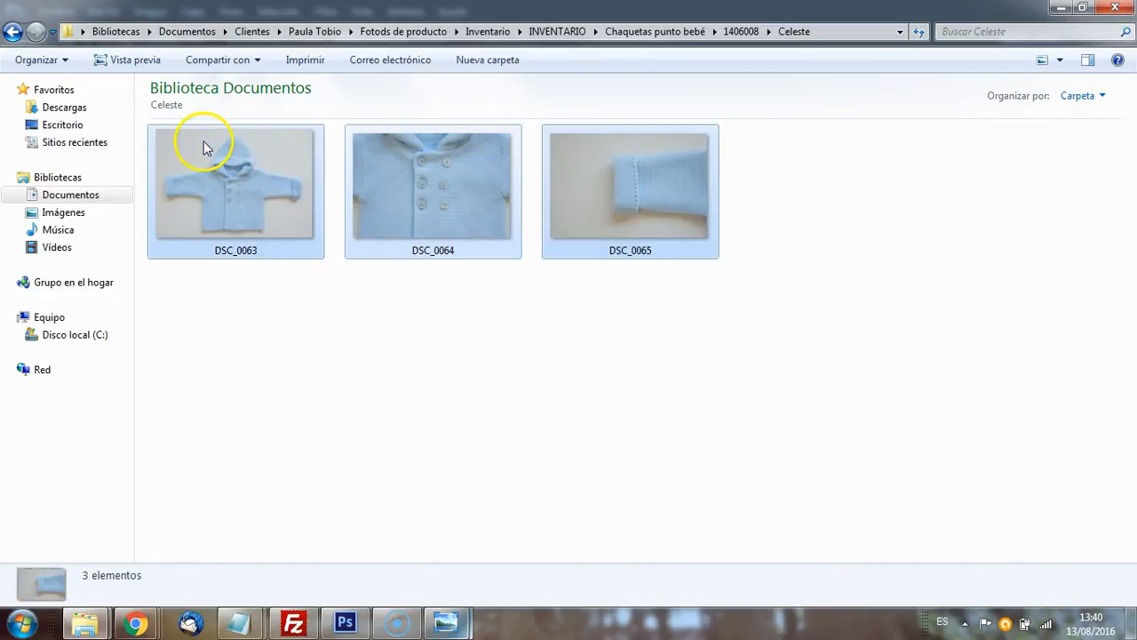
Step: Create a folder named "para Lote" inside the 1406008 folder and open it
click(734, 32)
click(401, 59)
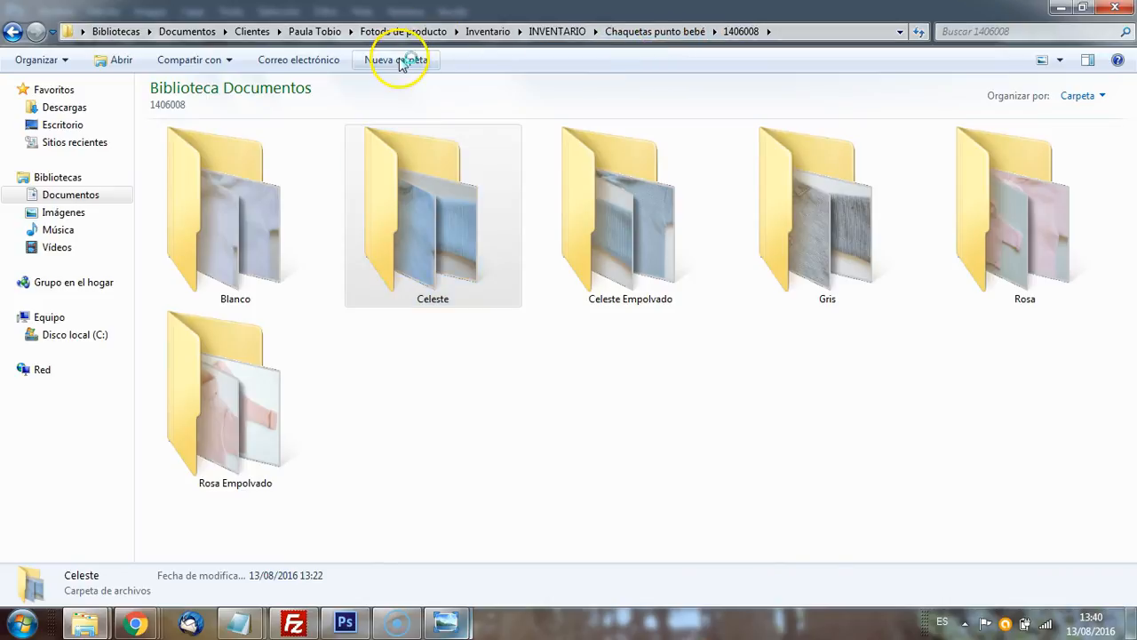
text(para Lo)
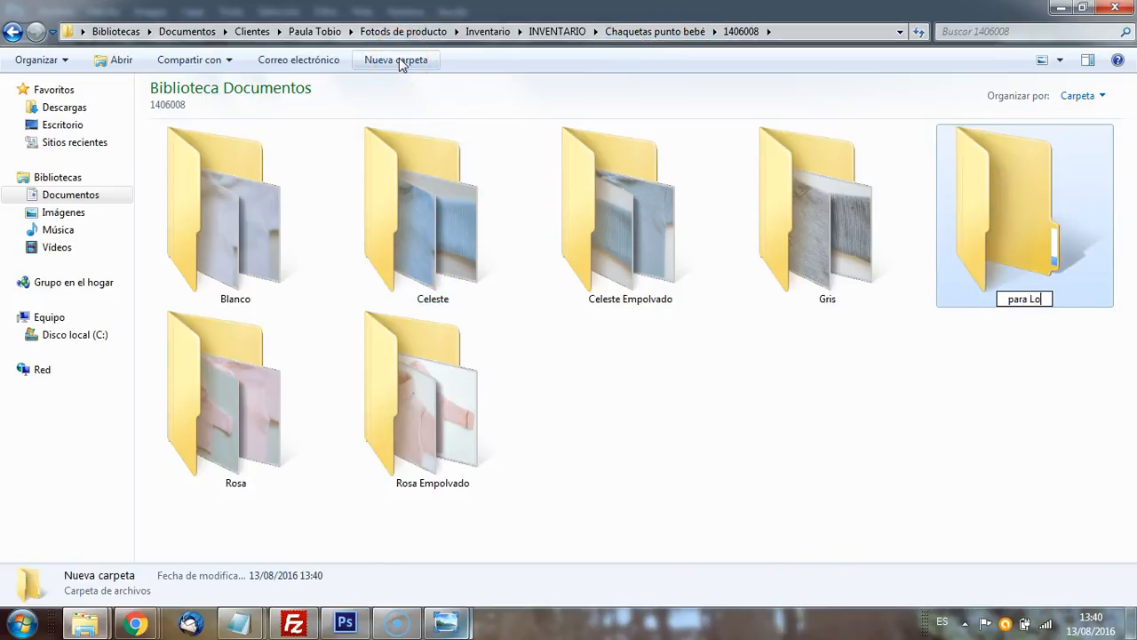
text(te)
key(Return)
key(Return)
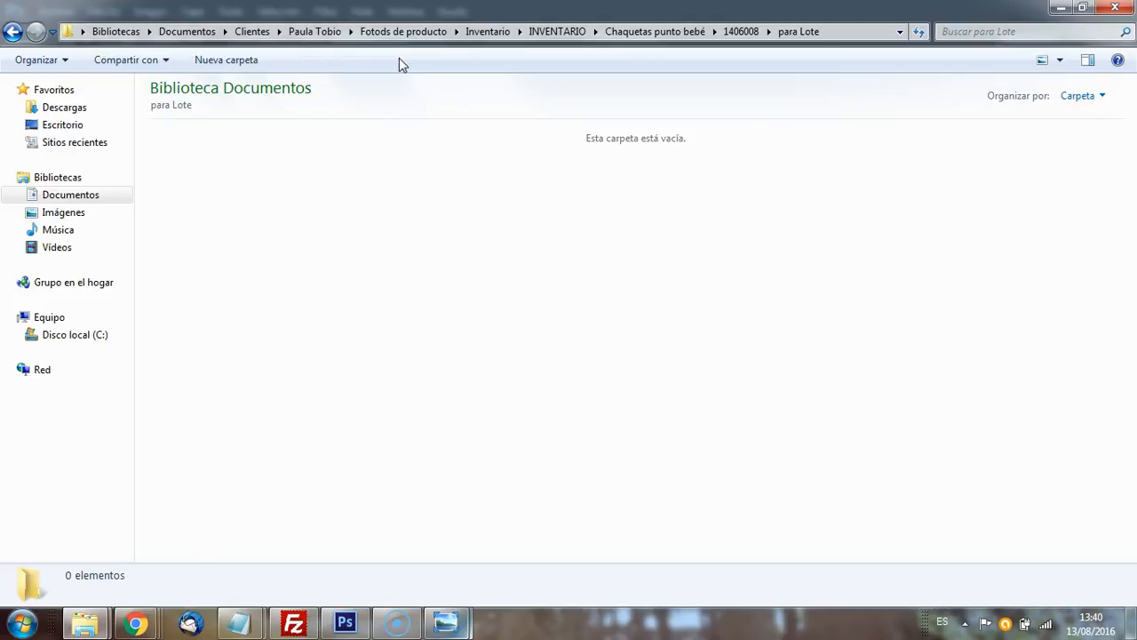
Step: Paste the three Celeste photos into the para Lote folder and select all three photos in the Blanco folder of jacket 1406008
key(ctrl+v)
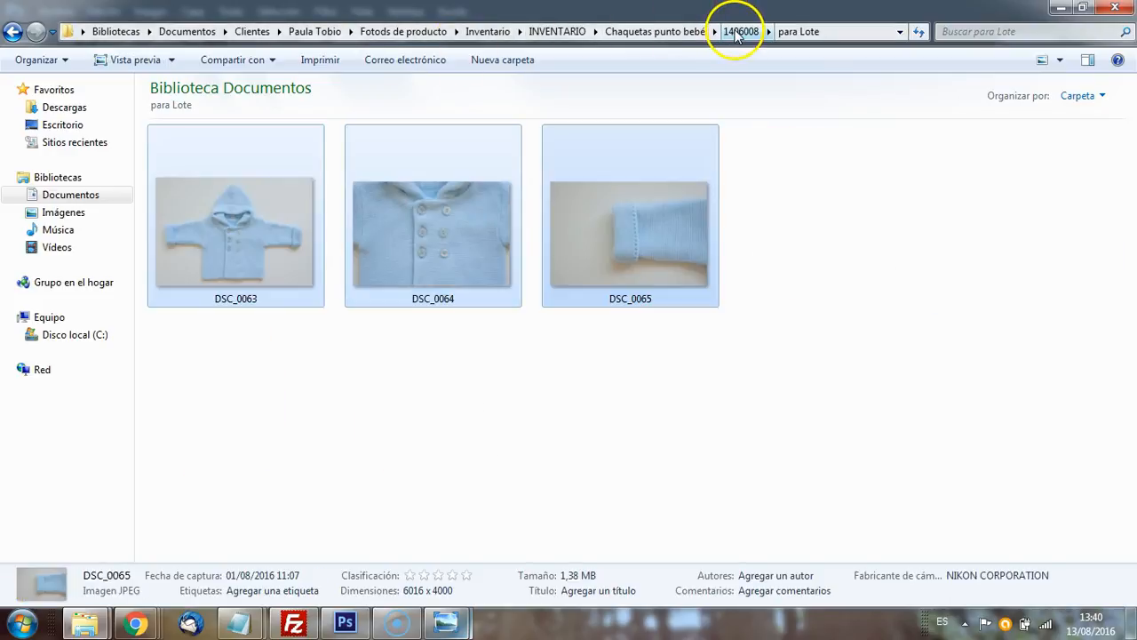
click(740, 31)
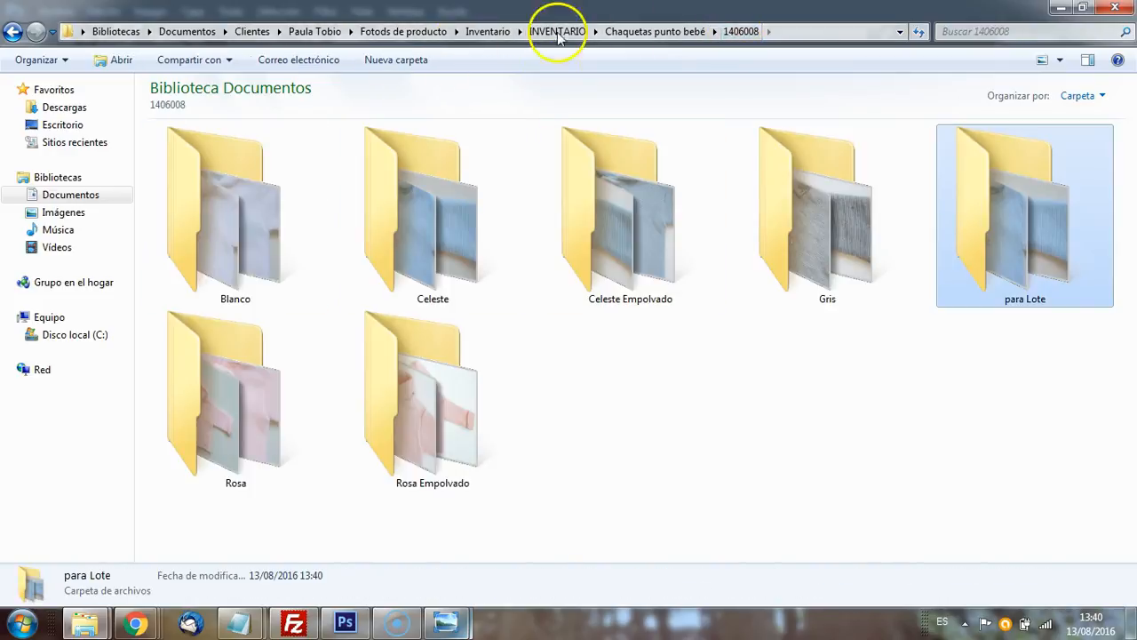
double_click(231, 189)
drag(657, 299, 224, 216)
Step: Bring up the second Explorer window and open the para Lote folder of jacket 1406008 in it
click(93, 627)
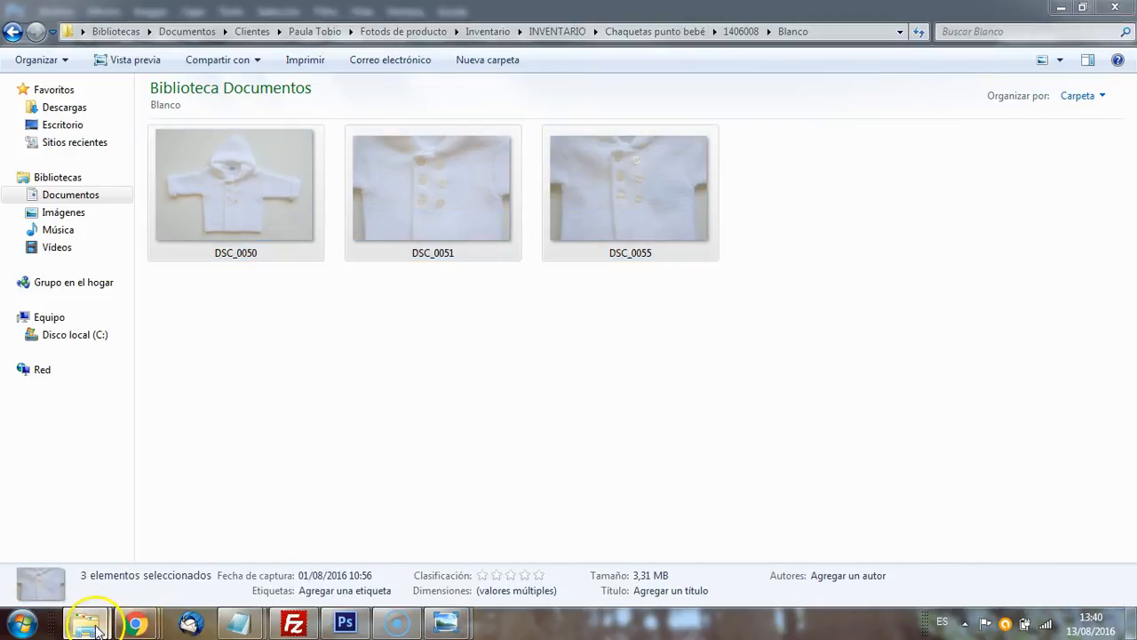
click(285, 538)
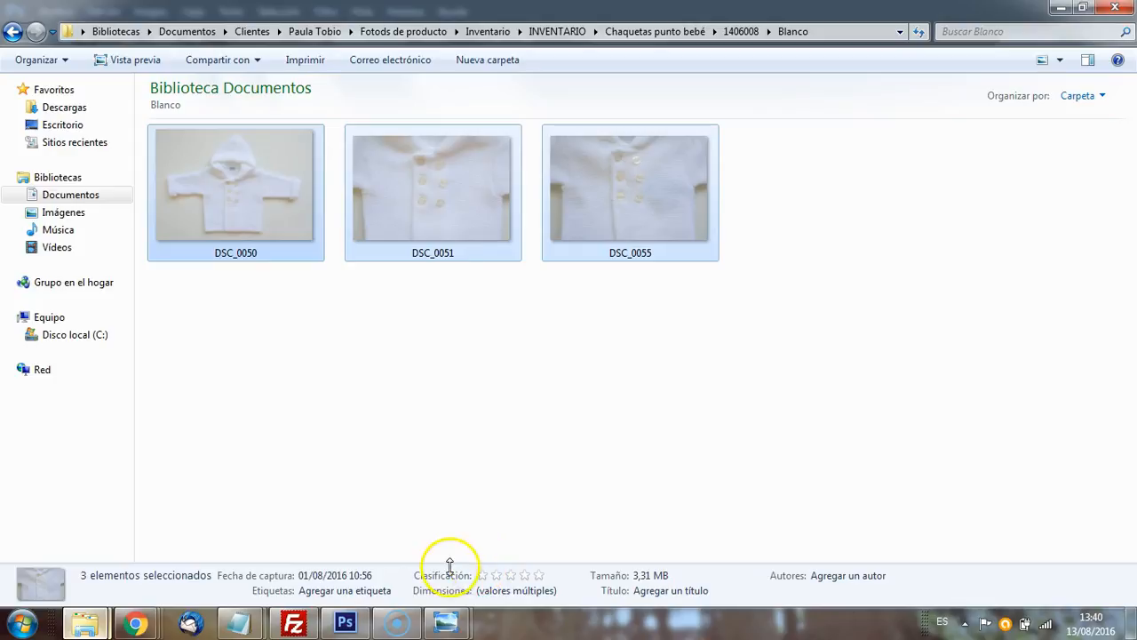
mouse_move(85, 624)
click(89, 561)
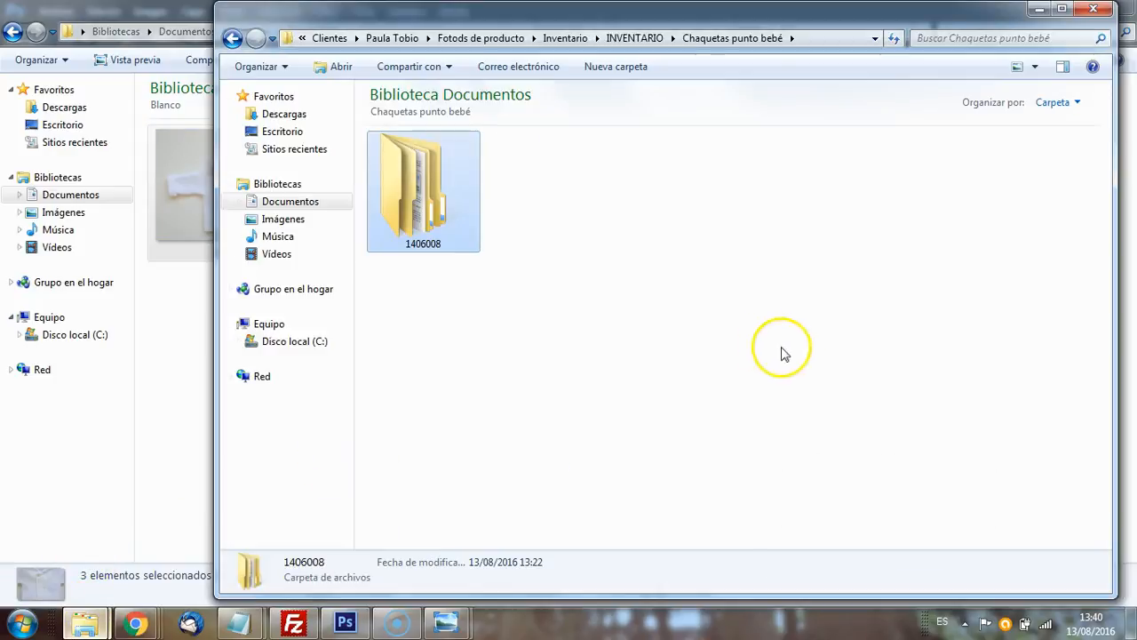
double_click(441, 172)
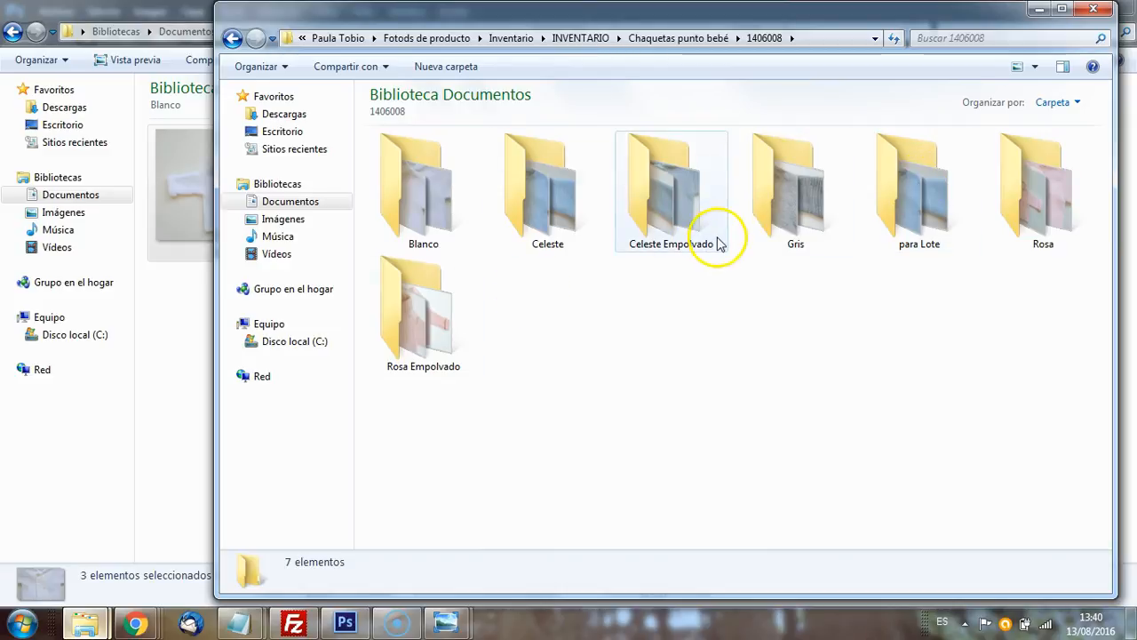
click(924, 229)
double_click(924, 229)
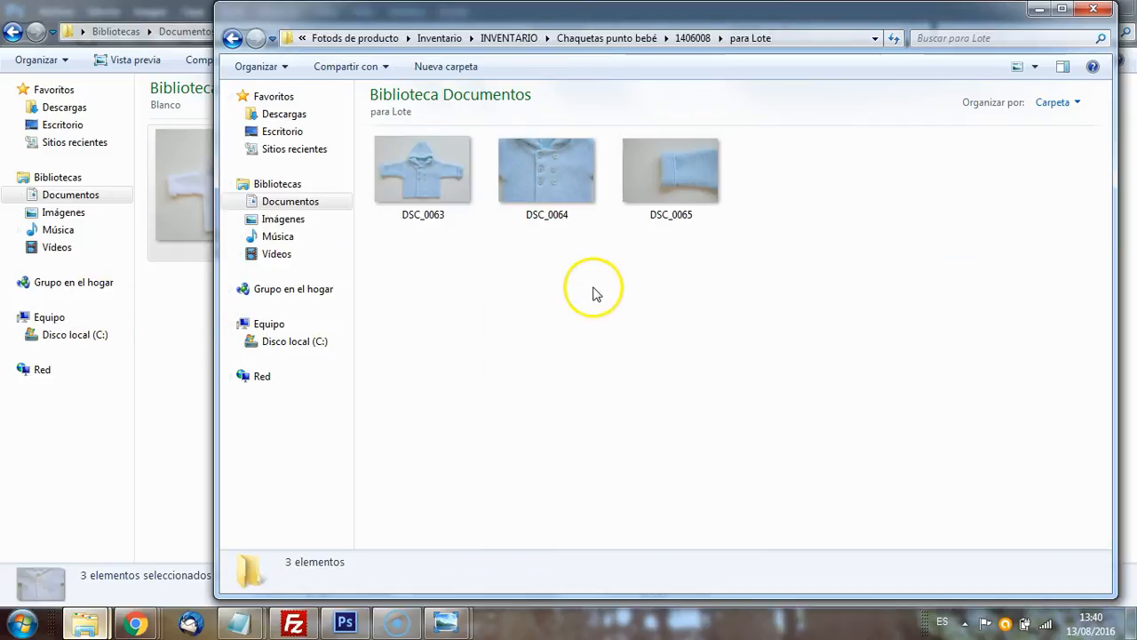
Step: Paste the three Blanco photos into the para Lote folder, choosing not to copy files that already exist there
key(ctrl+v)
key(ctrl+v)
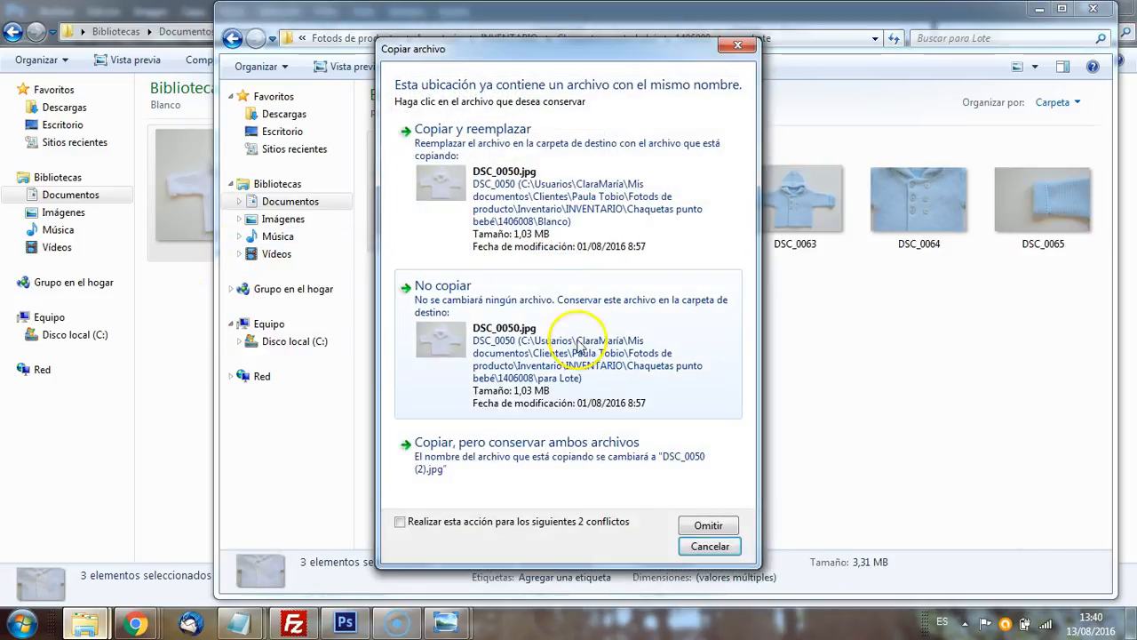
click(673, 405)
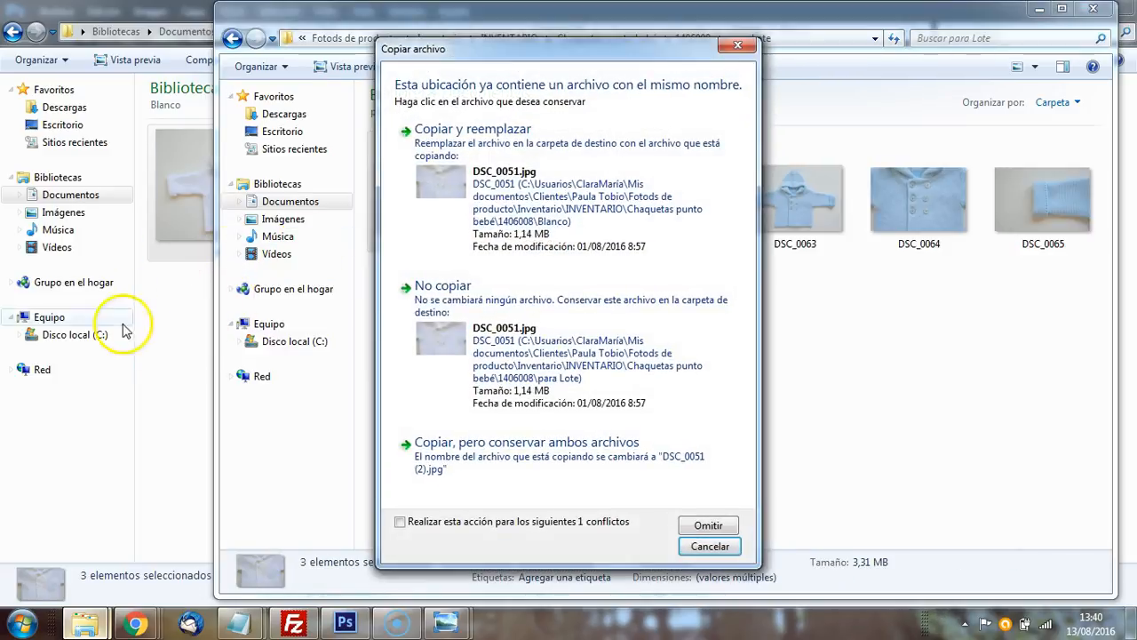
click(727, 328)
click(197, 317)
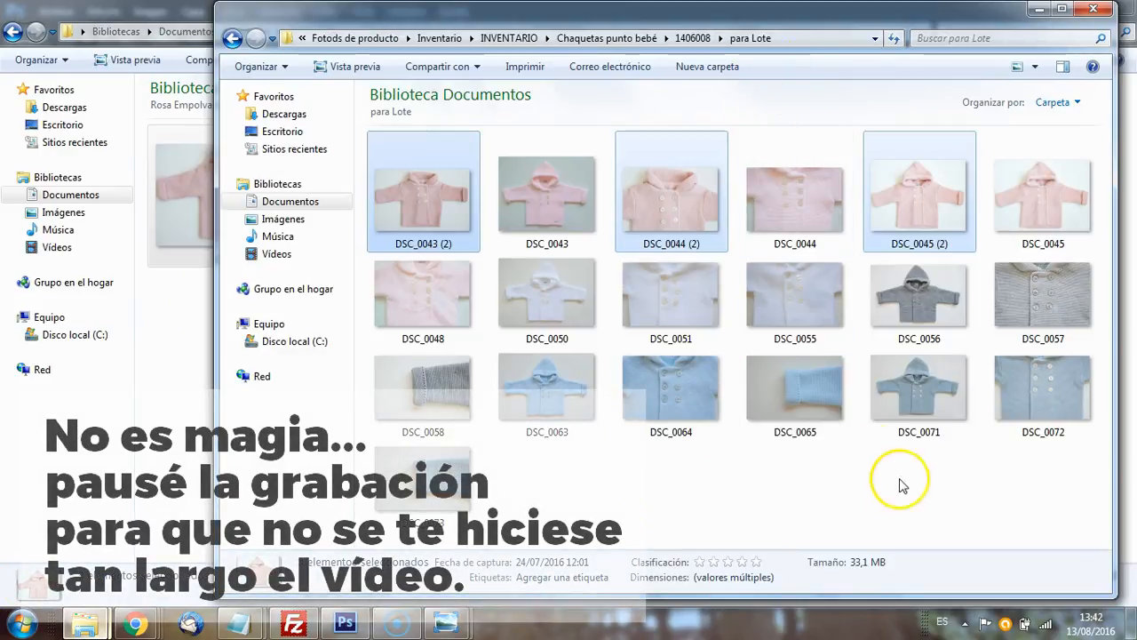
Step: Look through the inventory's category folders, including Gorros, and return to the photos in the para Lote folder of jacket 1406008
click(981, 433)
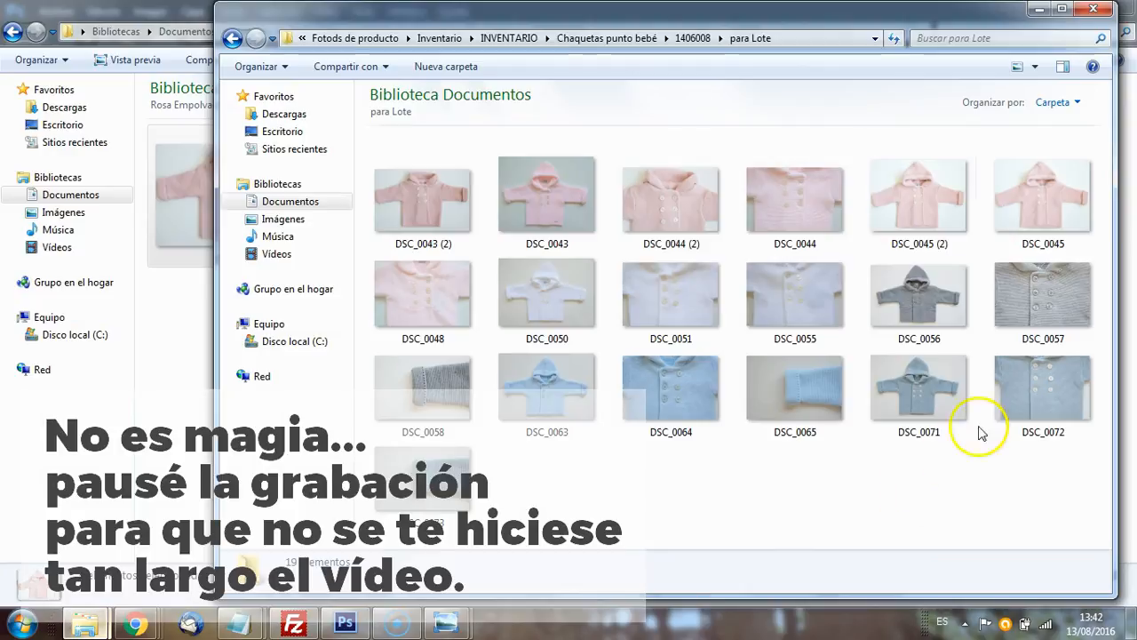
click(693, 40)
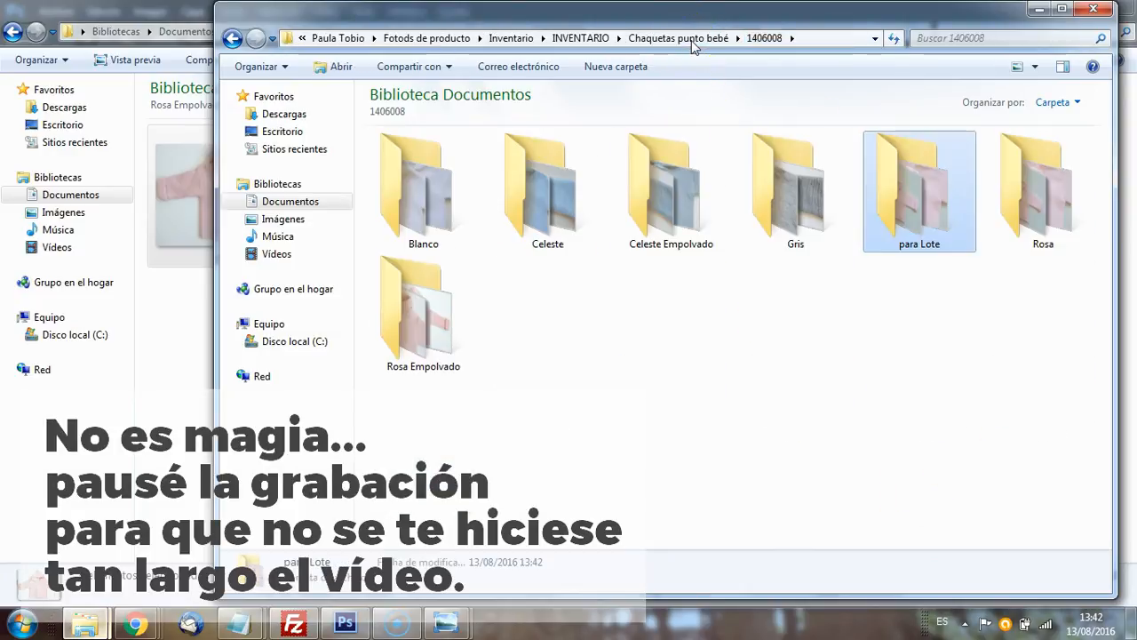
click(925, 204)
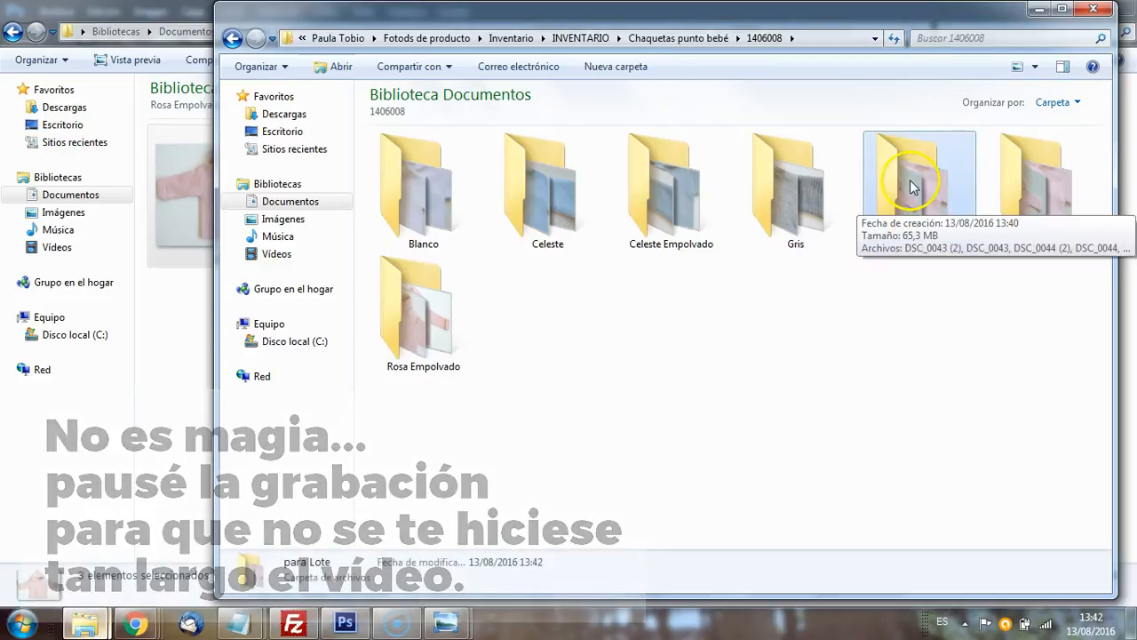
click(680, 40)
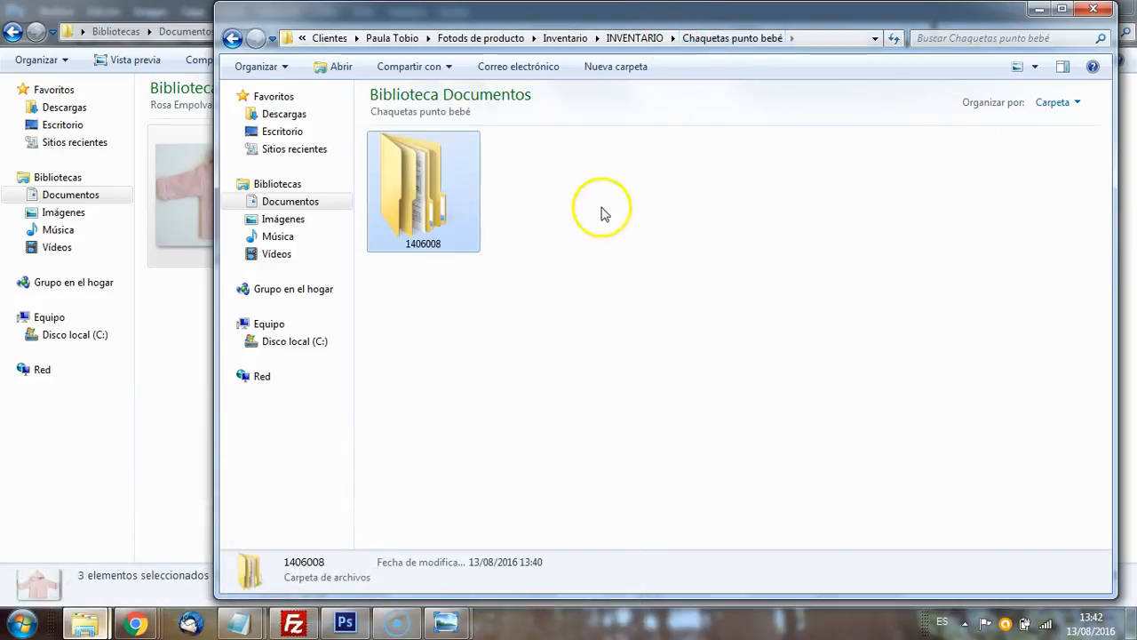
click(640, 40)
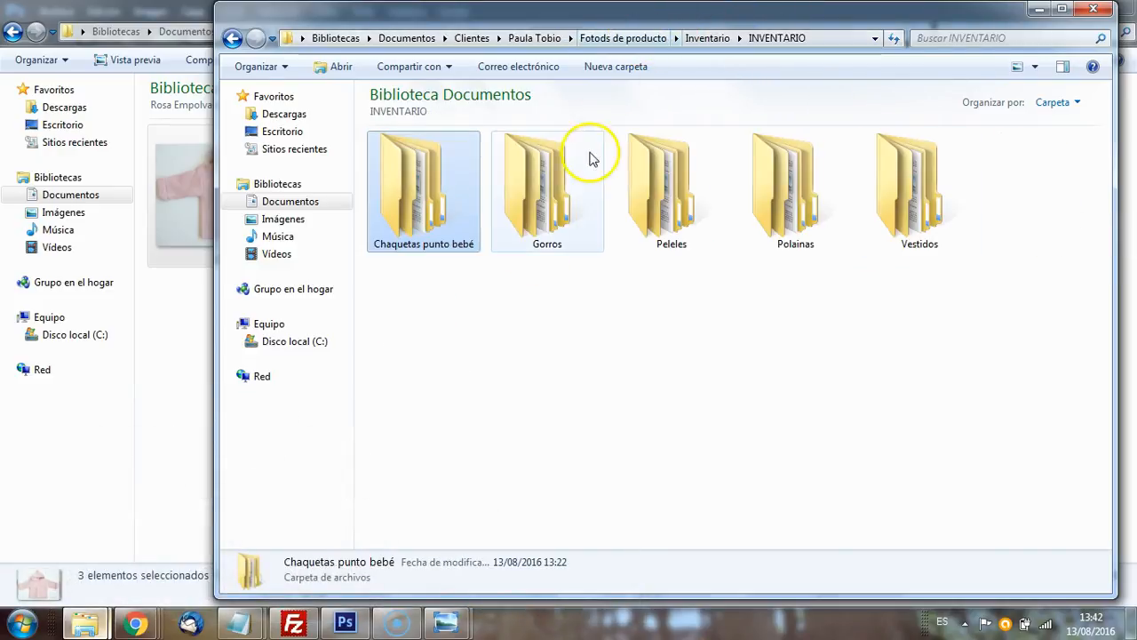
double_click(533, 178)
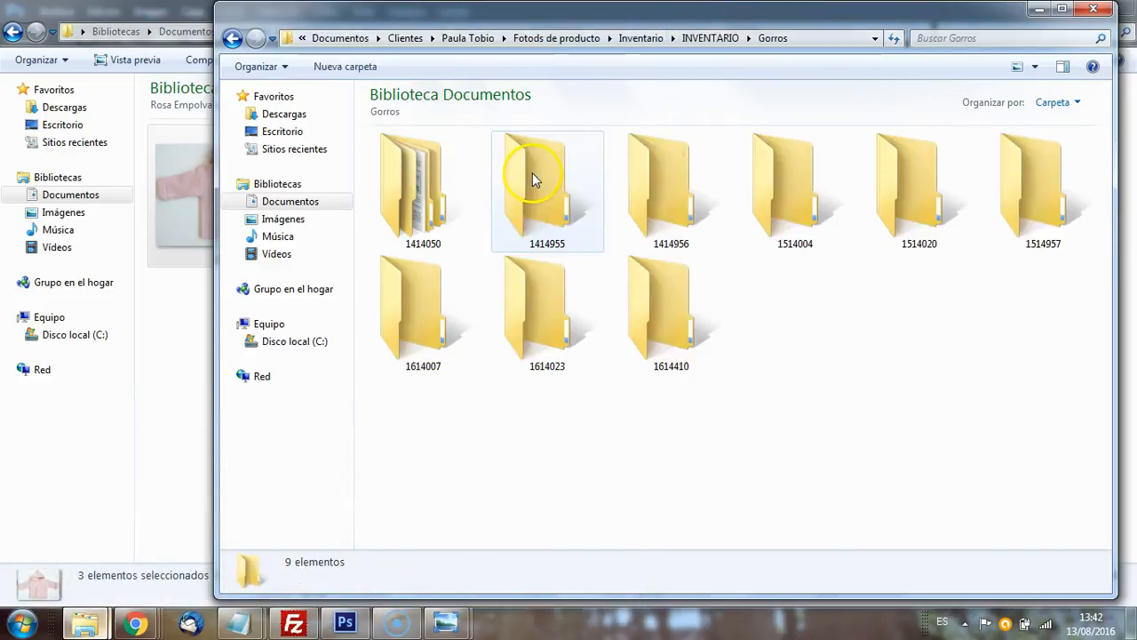
click(701, 38)
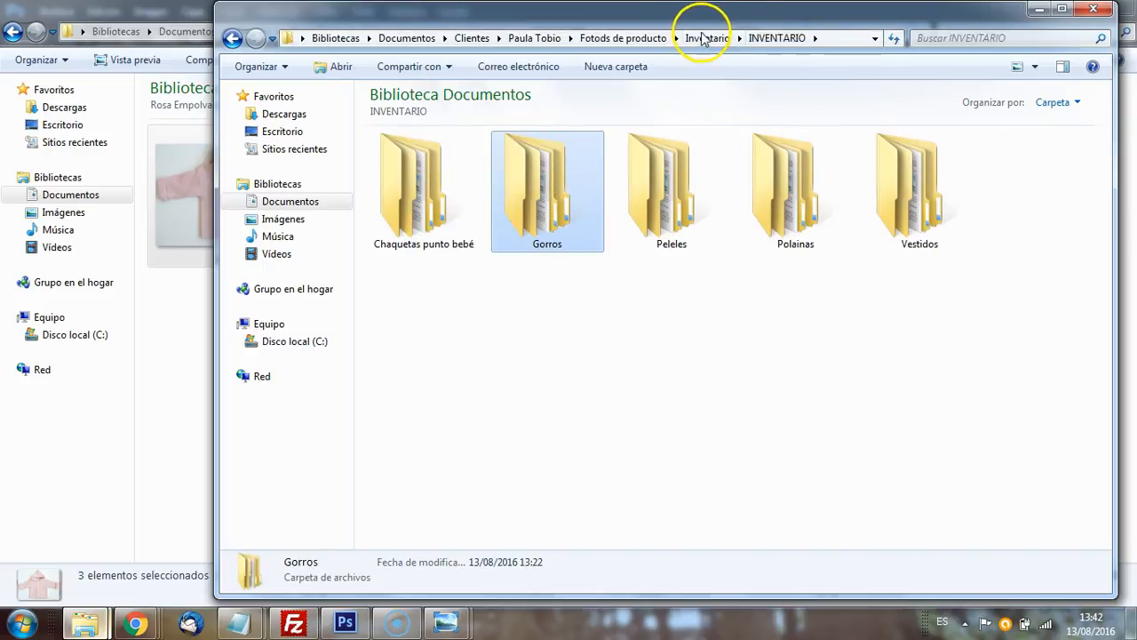
double_click(435, 197)
double_click(436, 173)
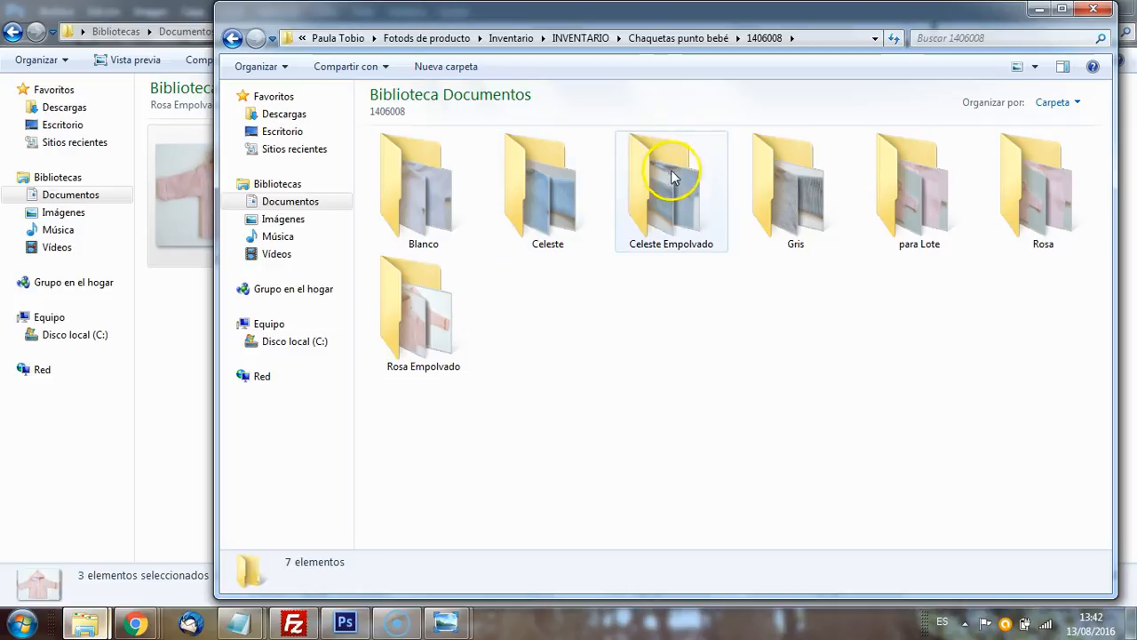
double_click(929, 169)
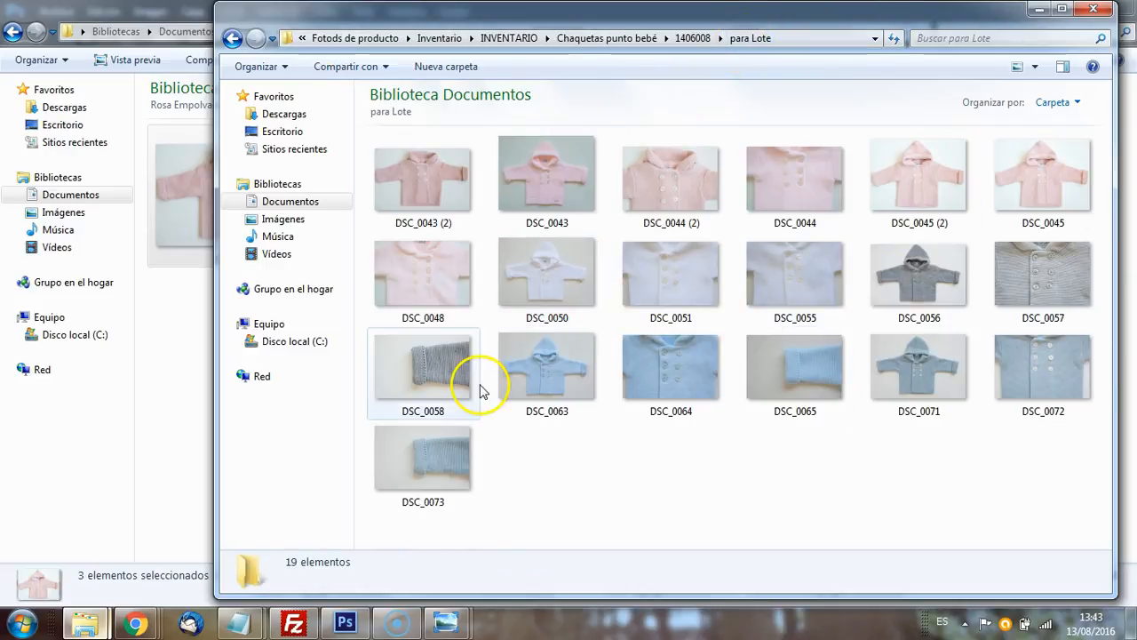
Step: Switch to Photoshop and browse for a file to open in INVENTARIO, Chaquetas punto bebé, 1406008, para Lote
mouse_move(258, 623)
click(346, 621)
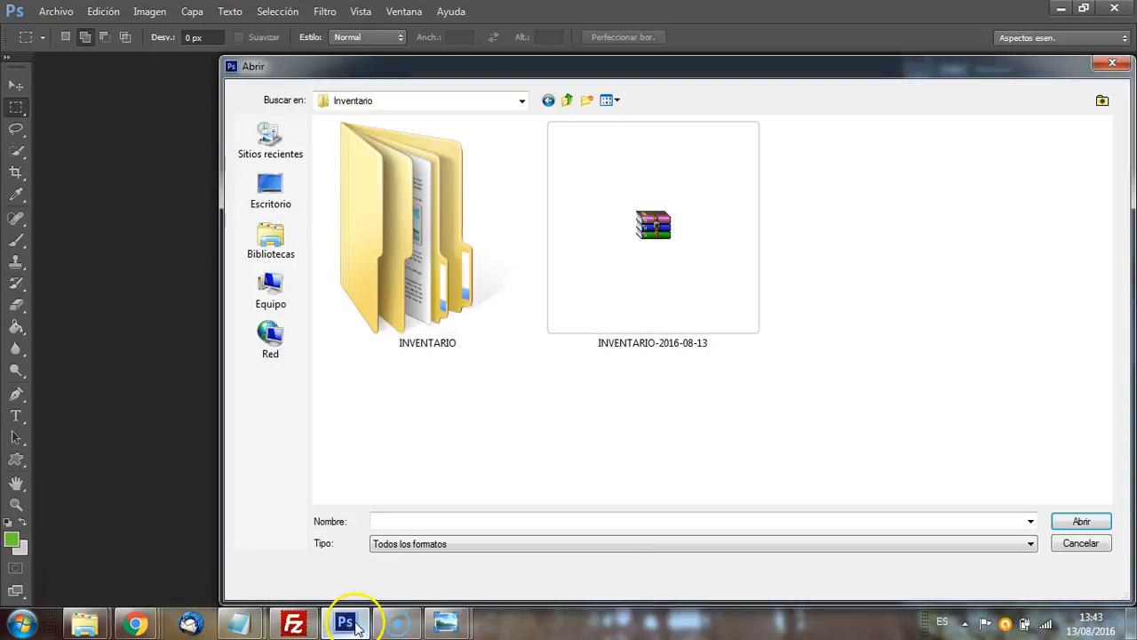
click(441, 240)
double_click(441, 240)
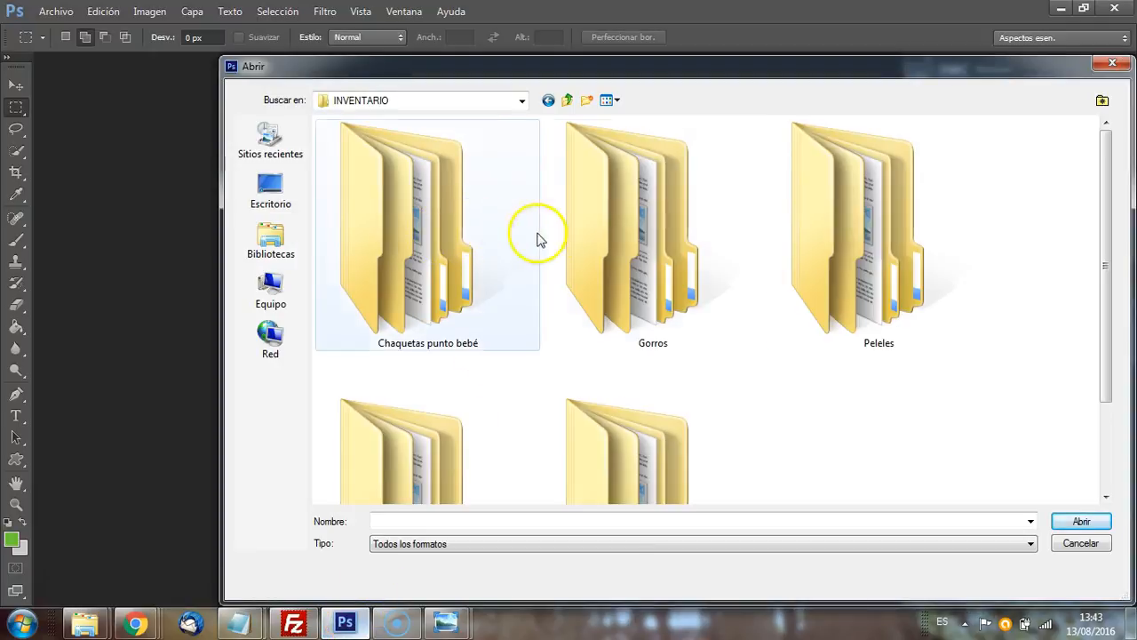
double_click(457, 247)
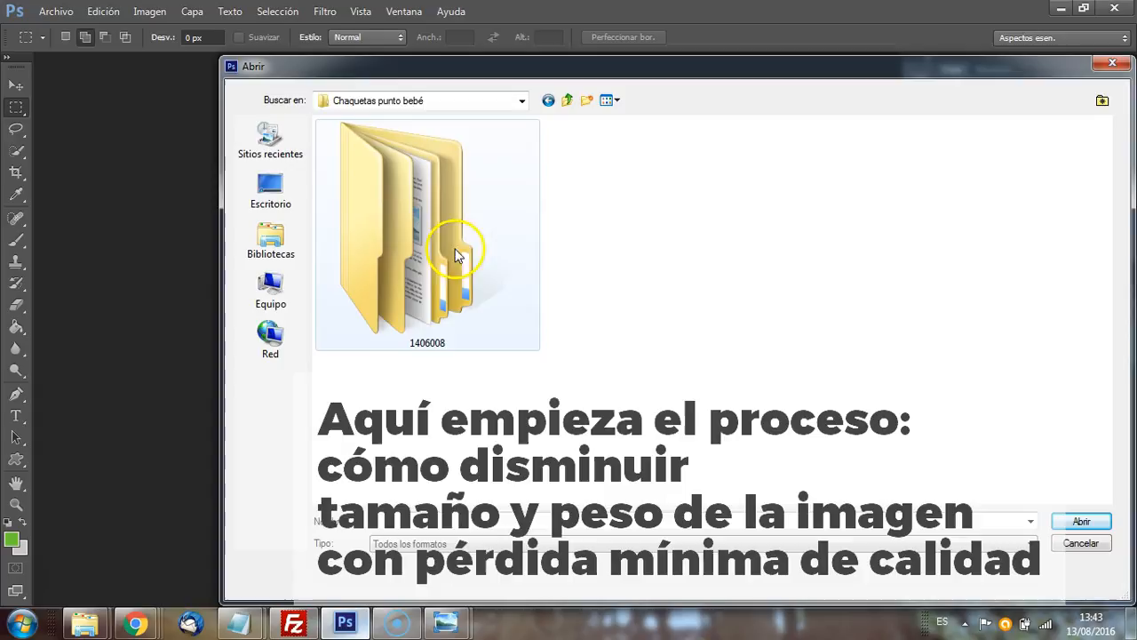
double_click(451, 232)
scroll(879, 217, down, 5)
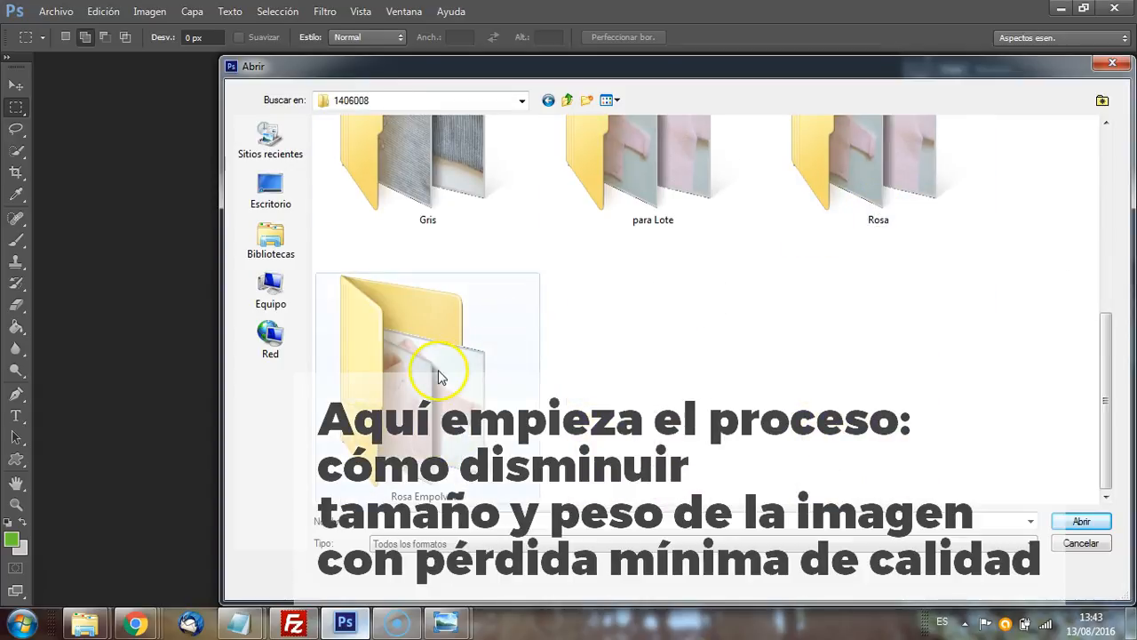
double_click(680, 186)
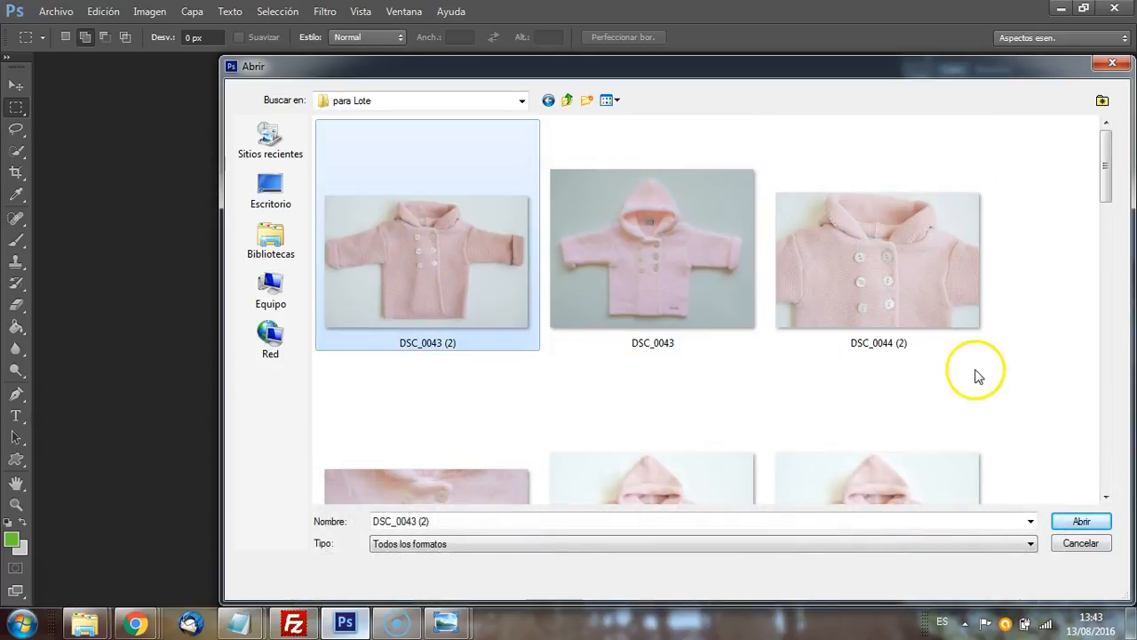
Step: Open the photo DSC_0043 (2) from the para Lote folder, using its embedded colour profile
scroll(975, 377, down, 15)
scroll(1025, 450, down, 6)
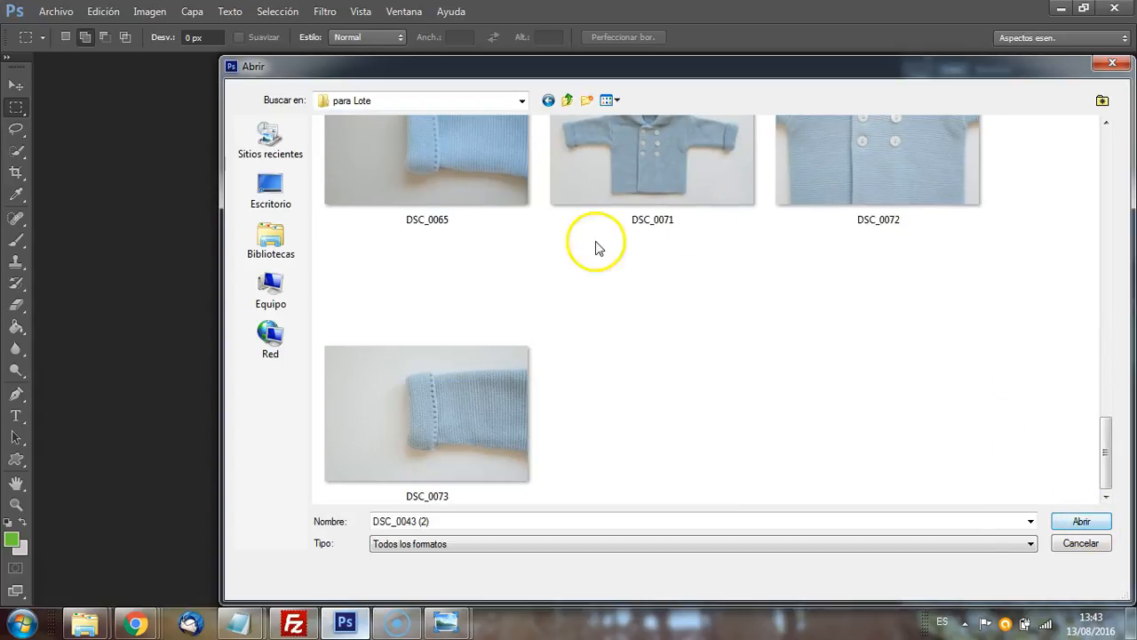
click(1100, 523)
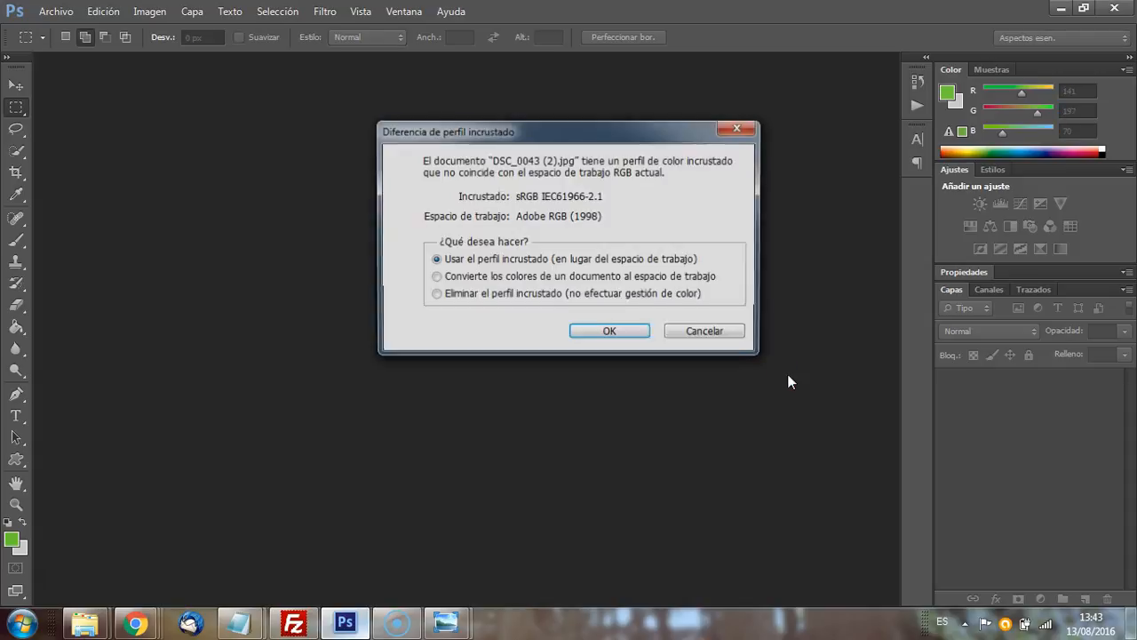
key(Return)
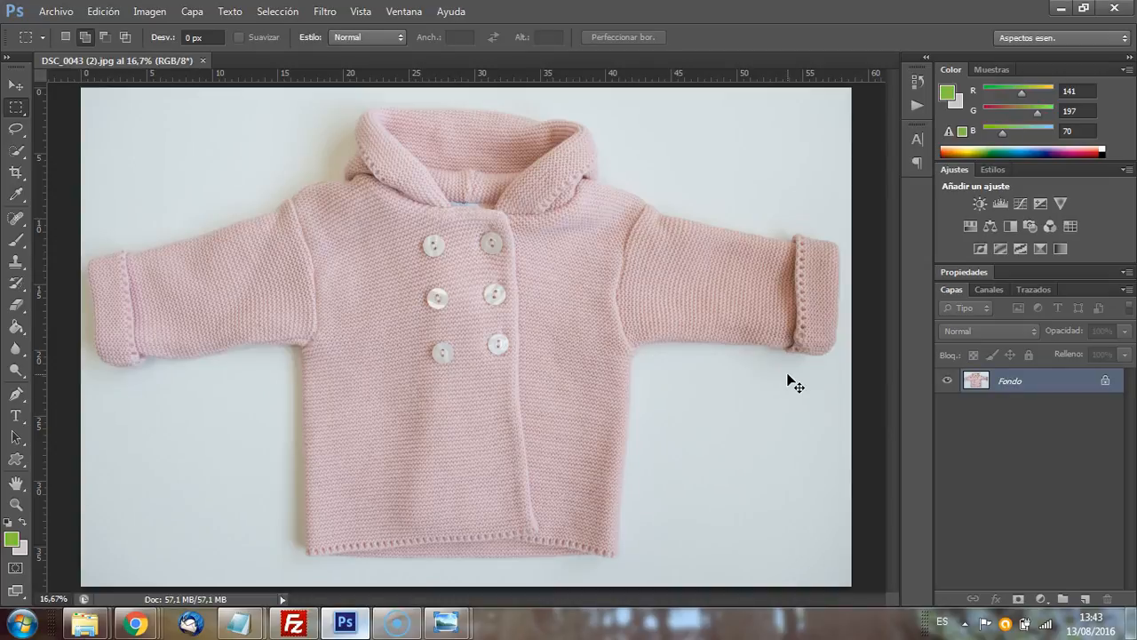
key(ctrl+alt+i)
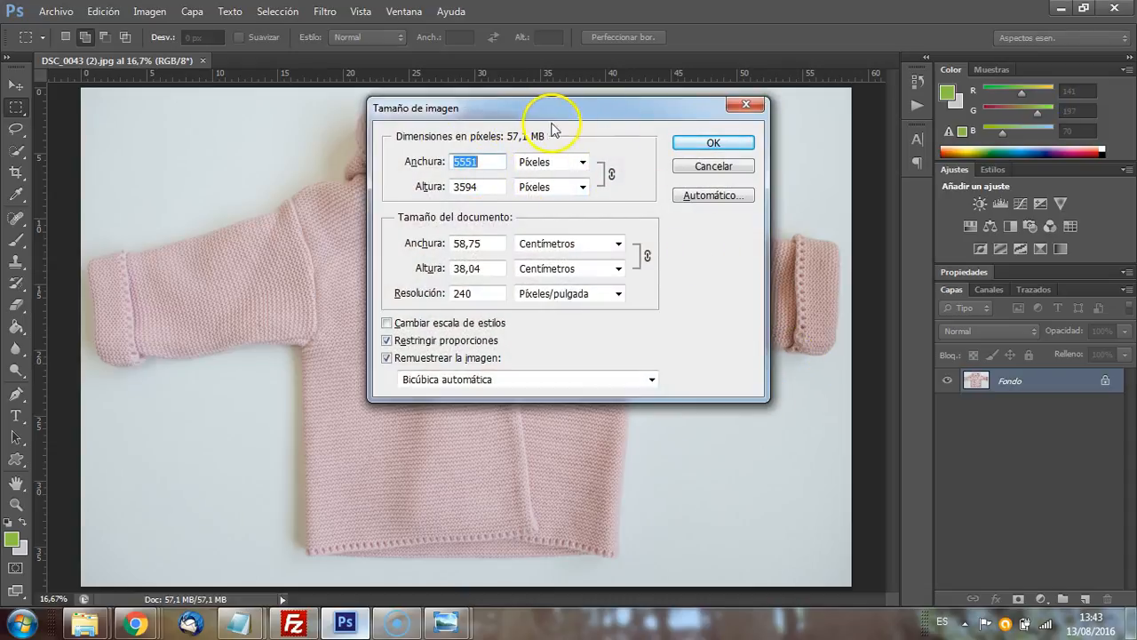
click(744, 104)
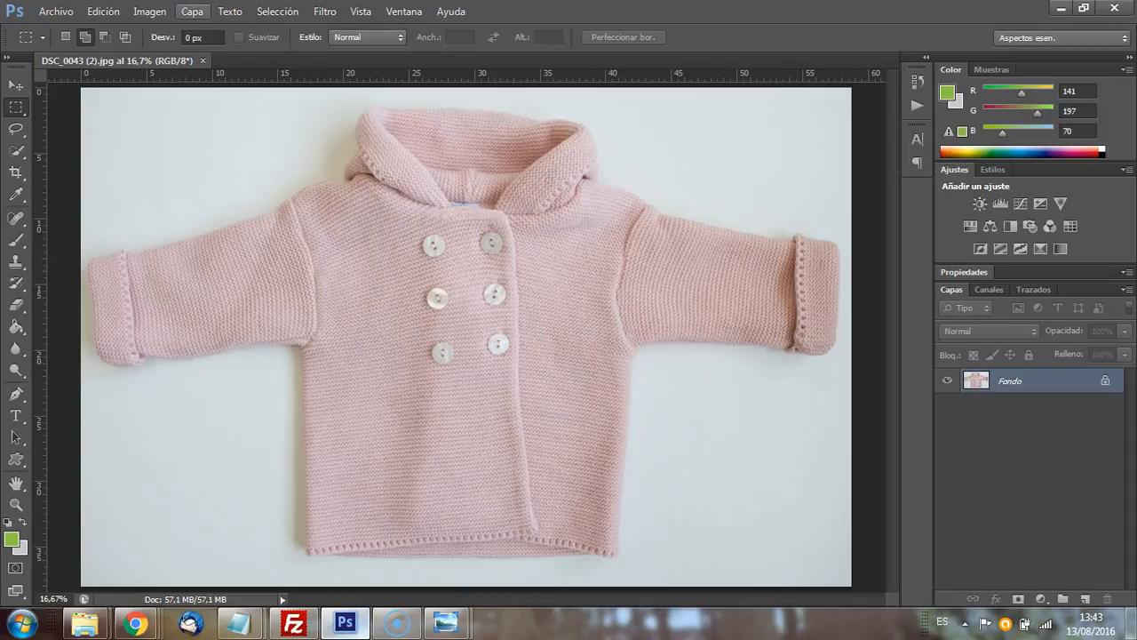
click(93, 9)
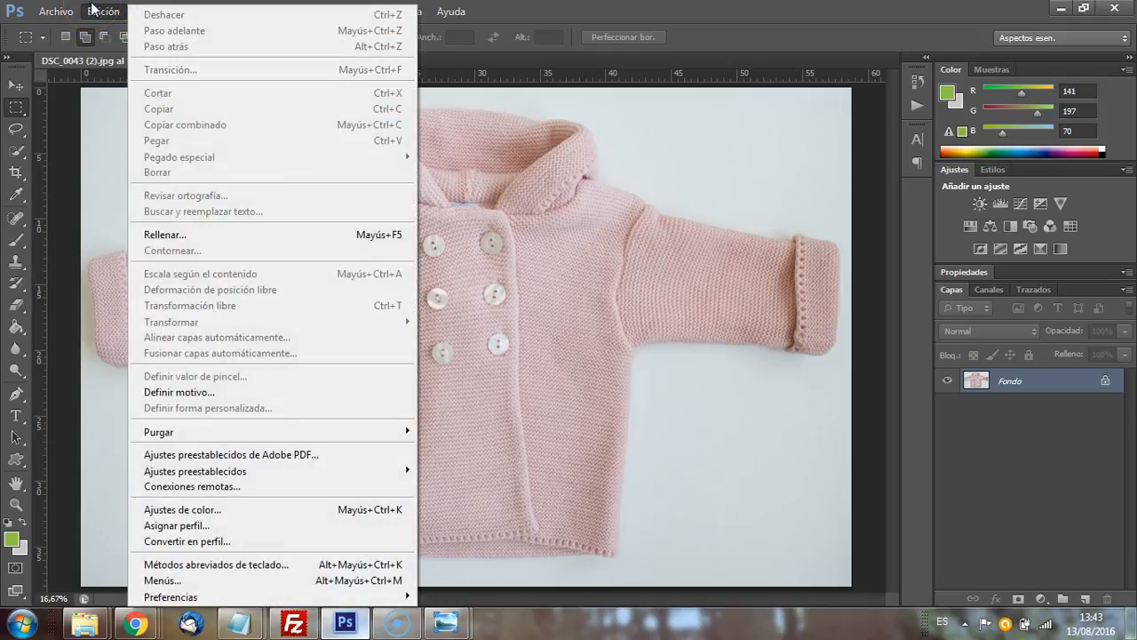
click(55, 9)
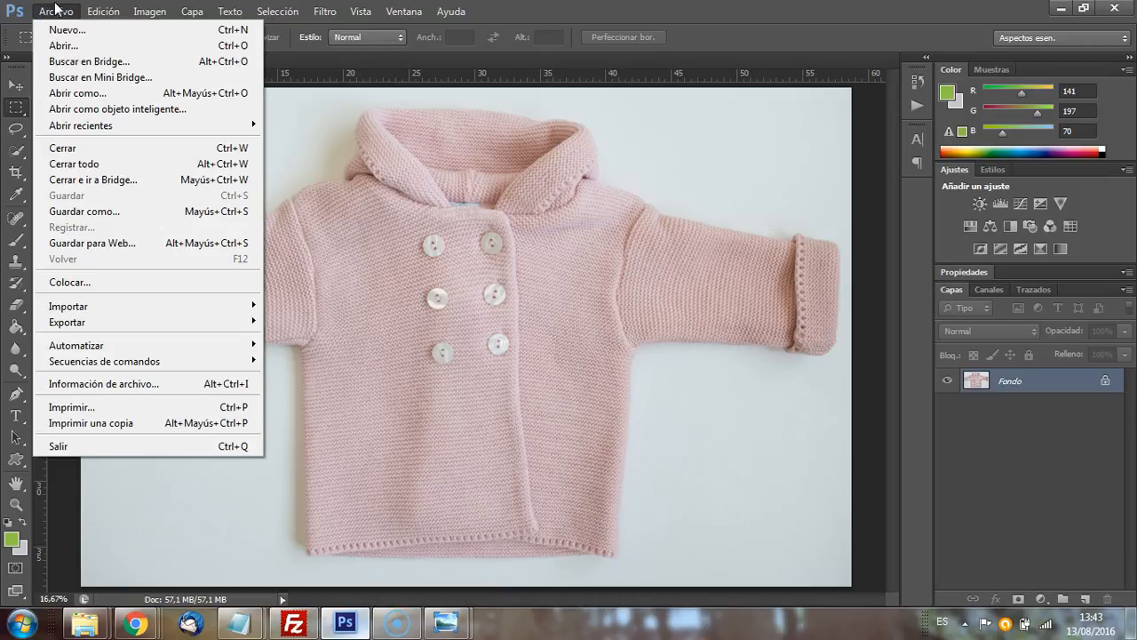
Step: Lower the photo's resolution to 160 pixels/inch, resampling the image with its proportions constrained
mouse_move(149, 10)
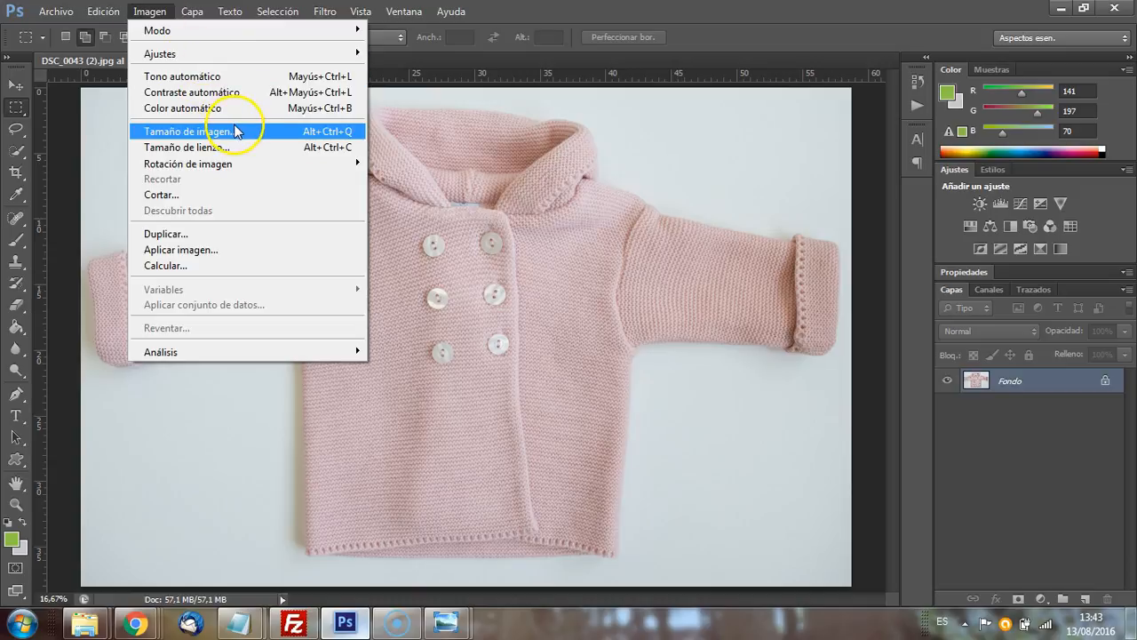
click(340, 140)
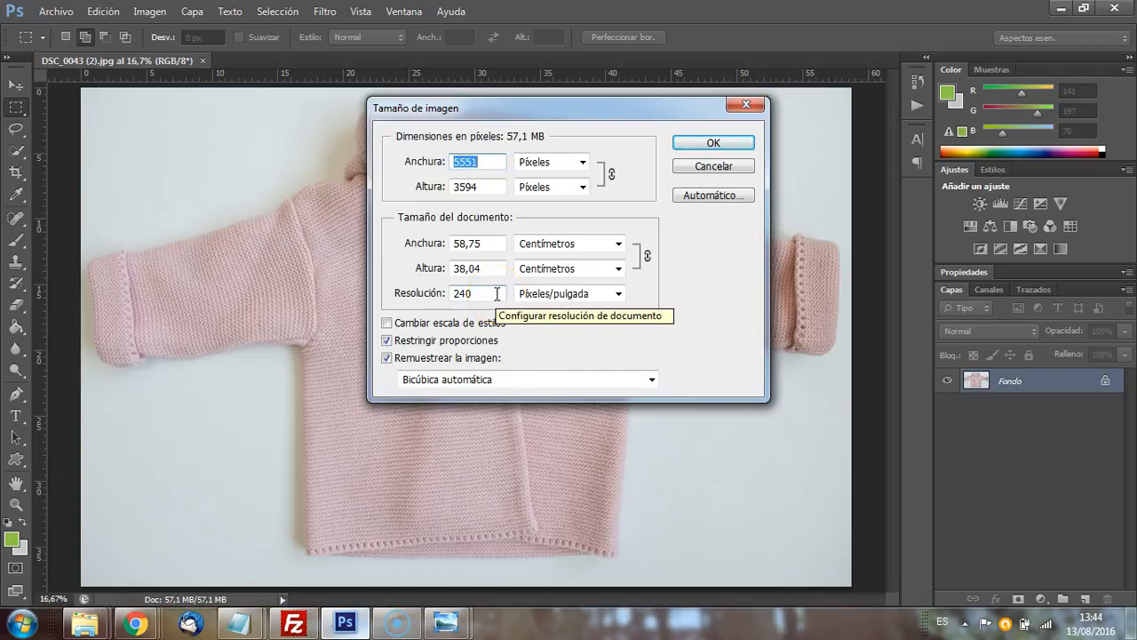
drag(498, 294, 396, 293)
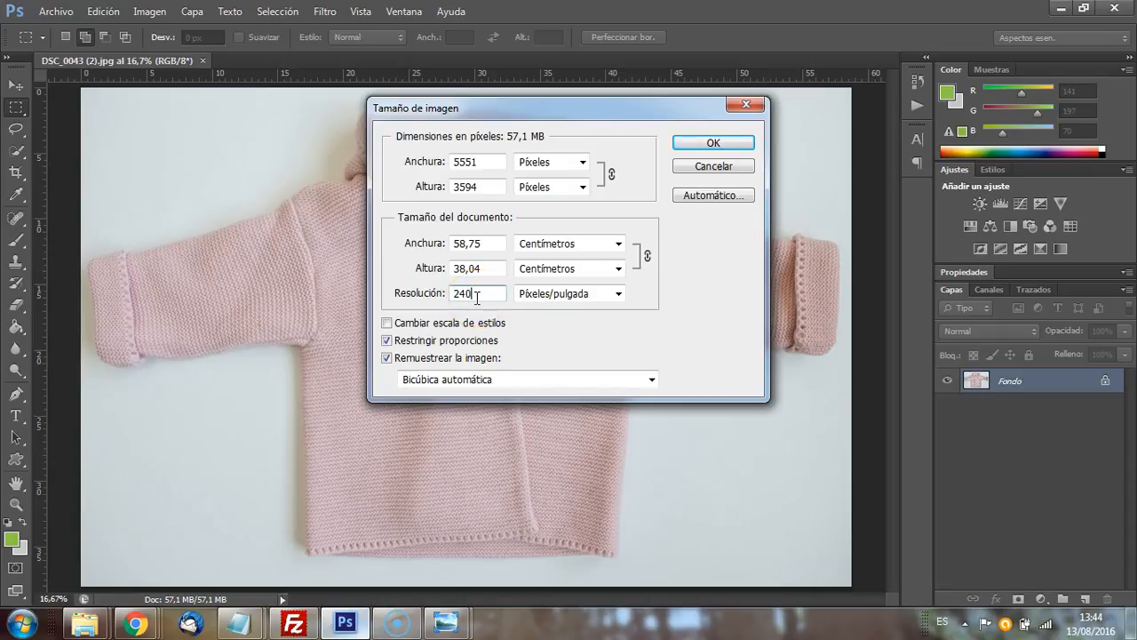
drag(477, 295, 411, 299)
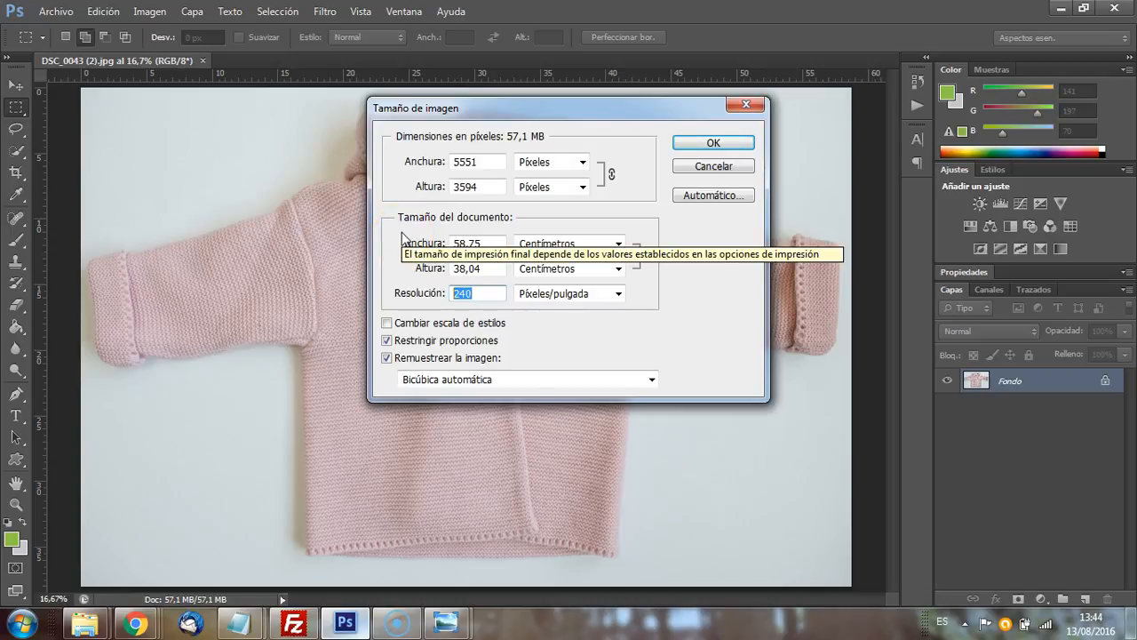
text(160)
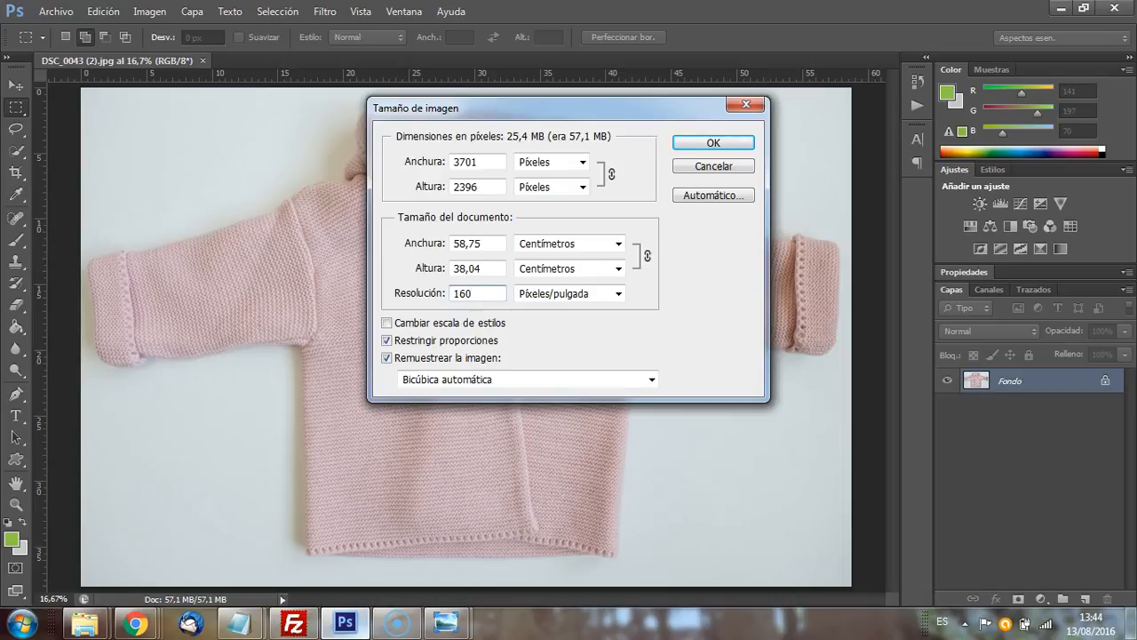
double_click(476, 160)
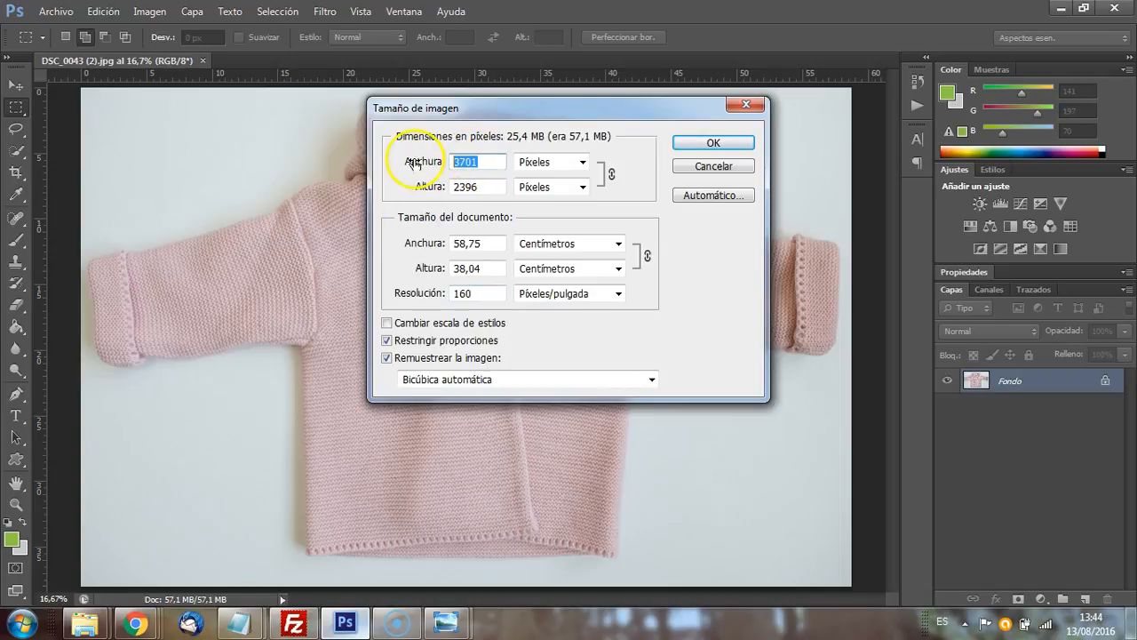
key(Return)
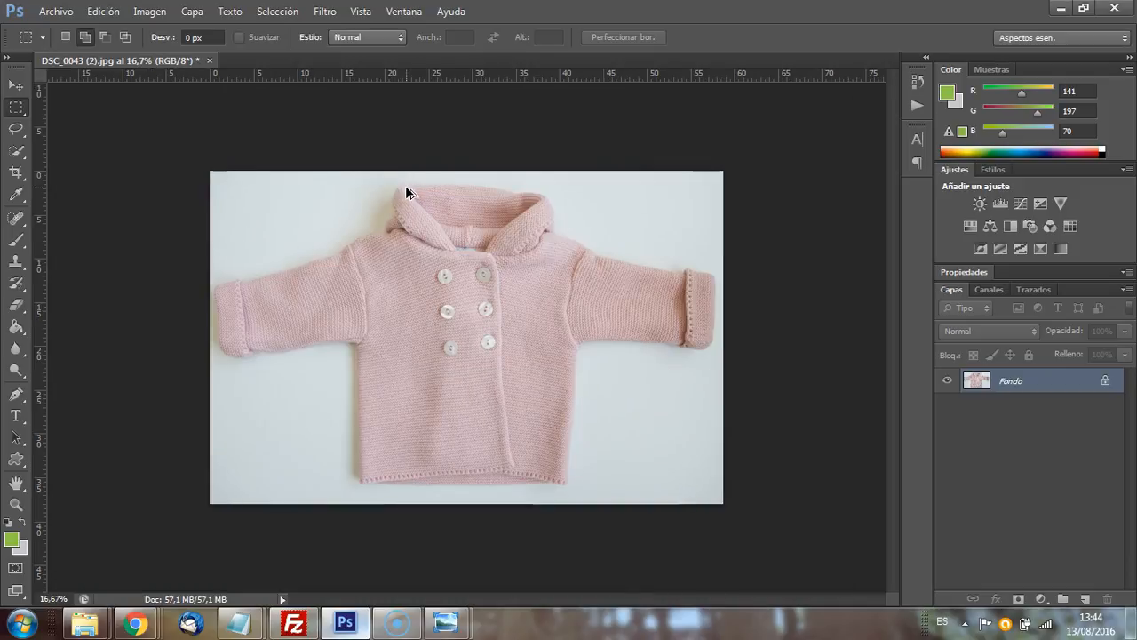
Step: Resample the photo again at a resolution of 110 pixels/inch
key(ctrl+alt+i)
double_click(496, 294)
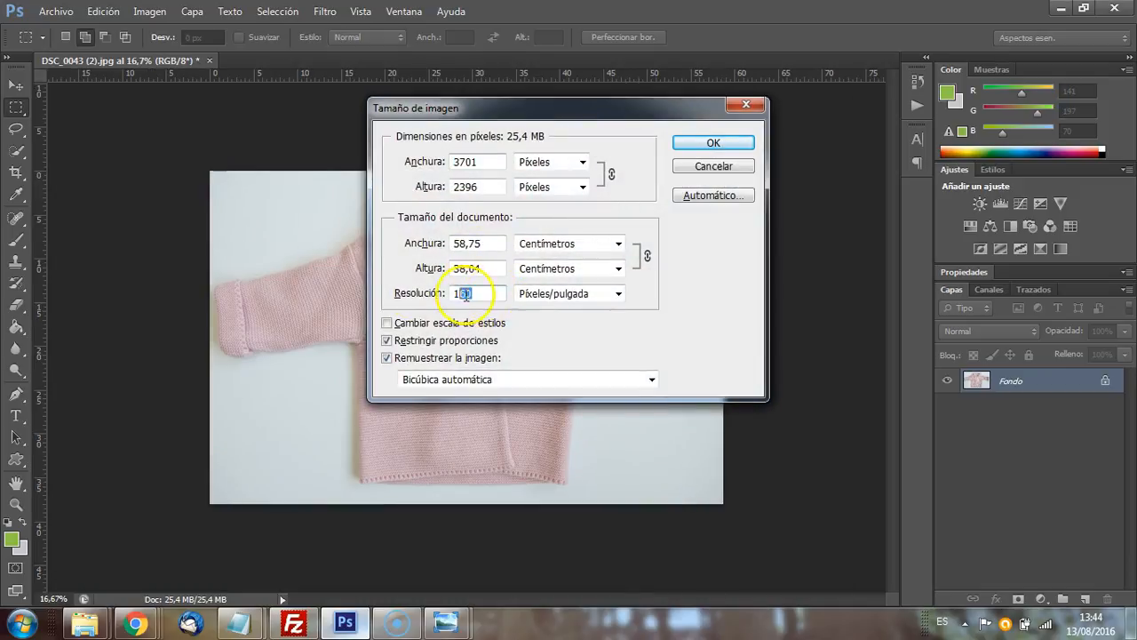
text(110)
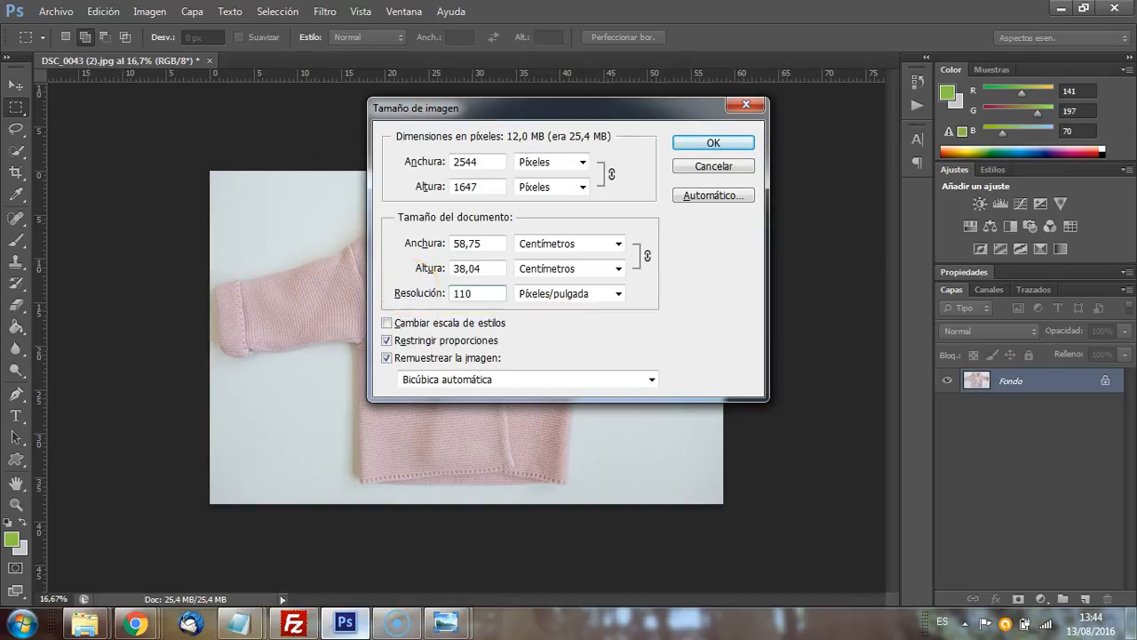
key(Return)
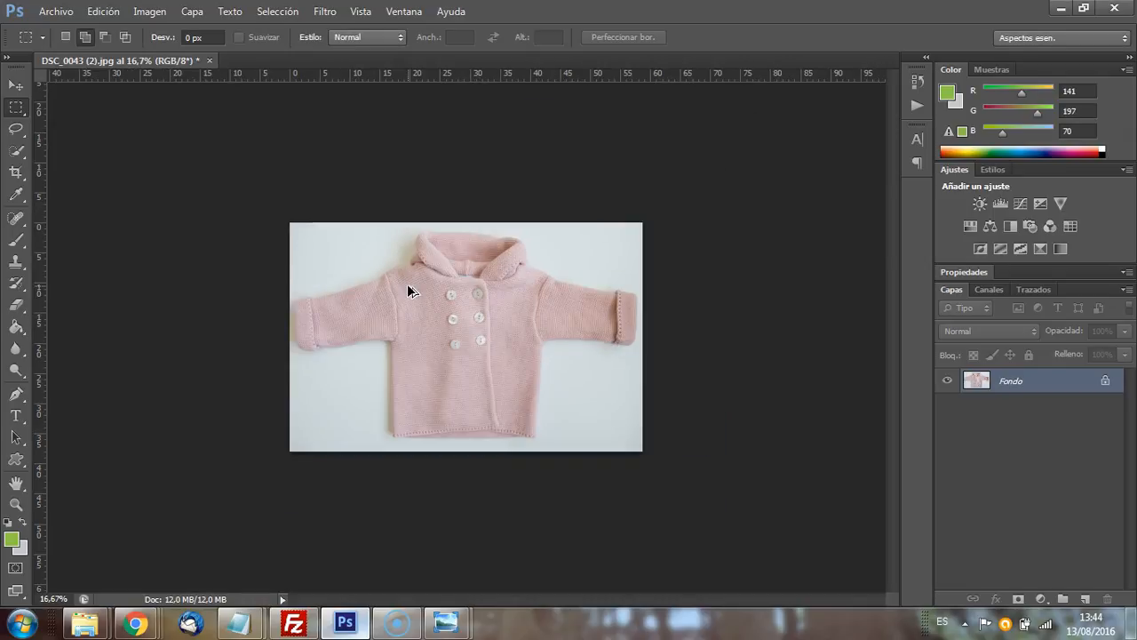
Step: Reduce the photo's resolution further to 72 pixels/inch
key(ctrl+alt+i)
double_click(466, 296)
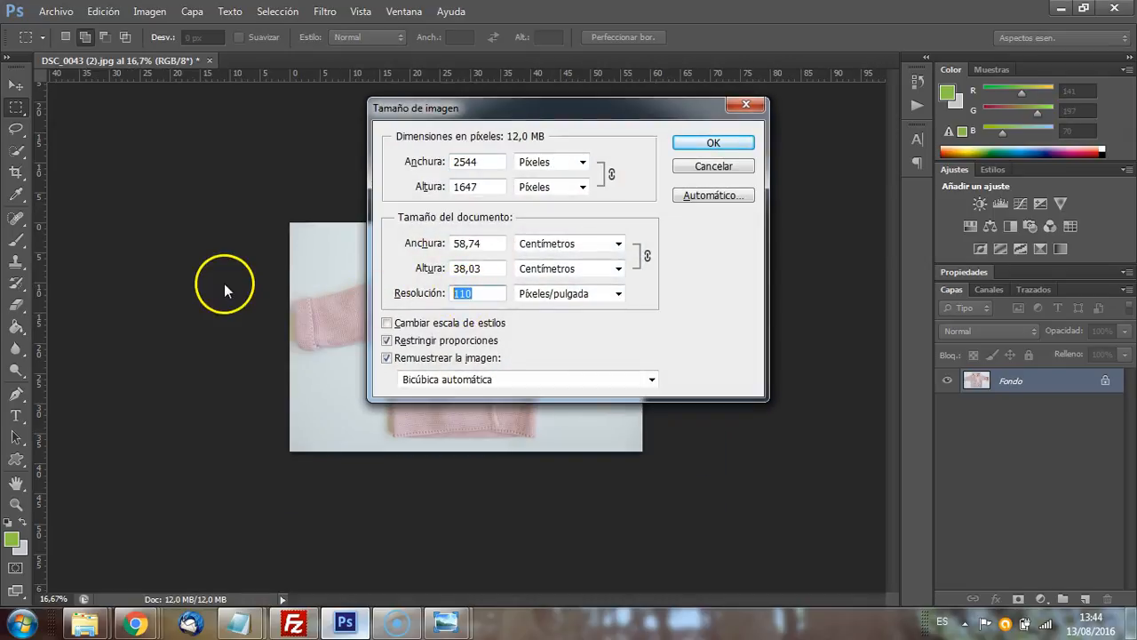
text(72)
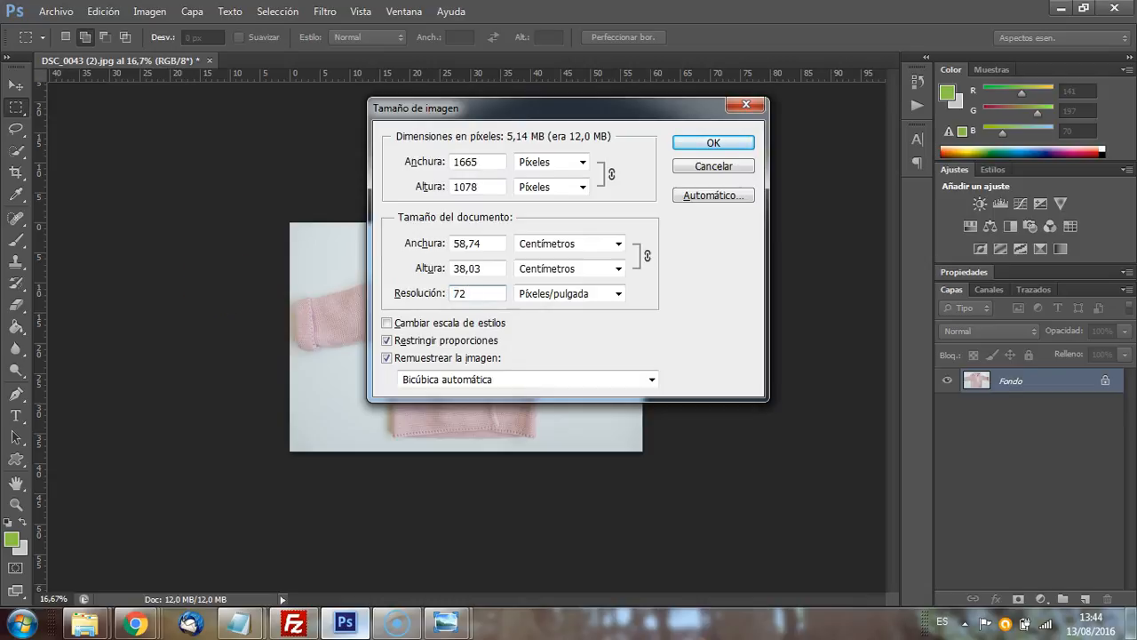
key(Return)
Step: Resize the photo to a width of 900 pixels with constrained proportions and check it at 100% view
key(ctrl+plus)
key(ctrl+plus)
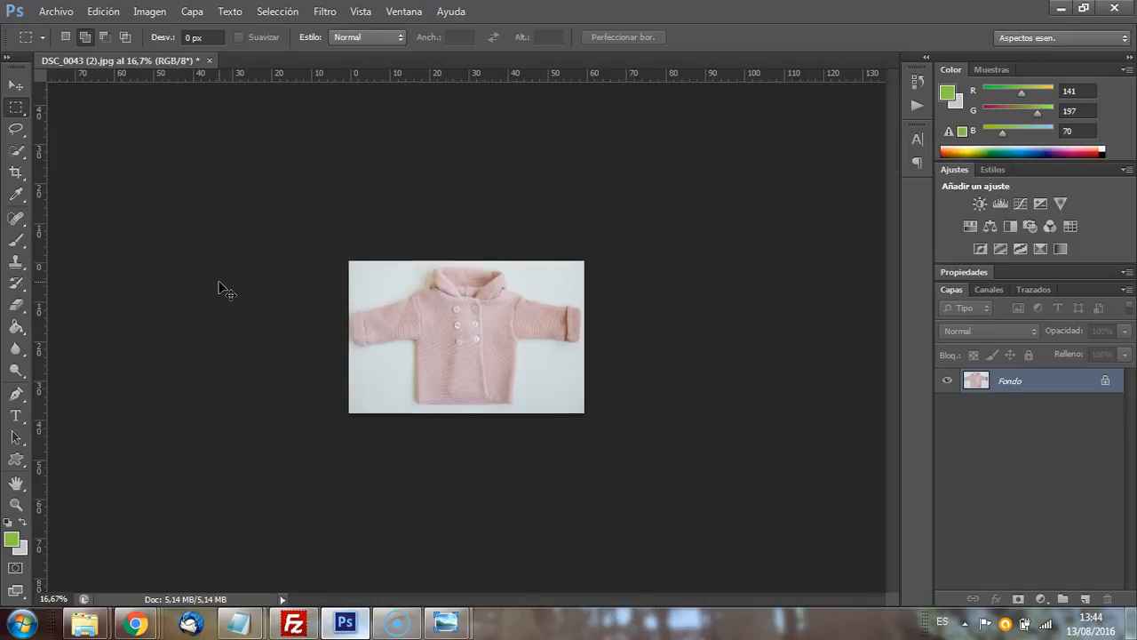
key(ctrl+alt+i)
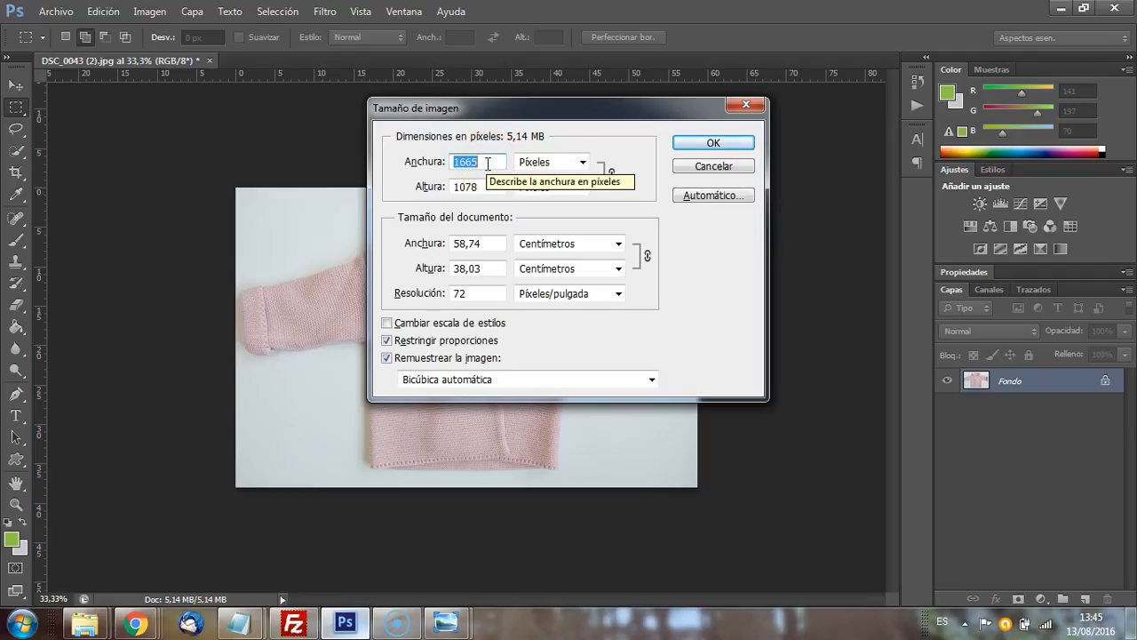
text(900)
key(Return)
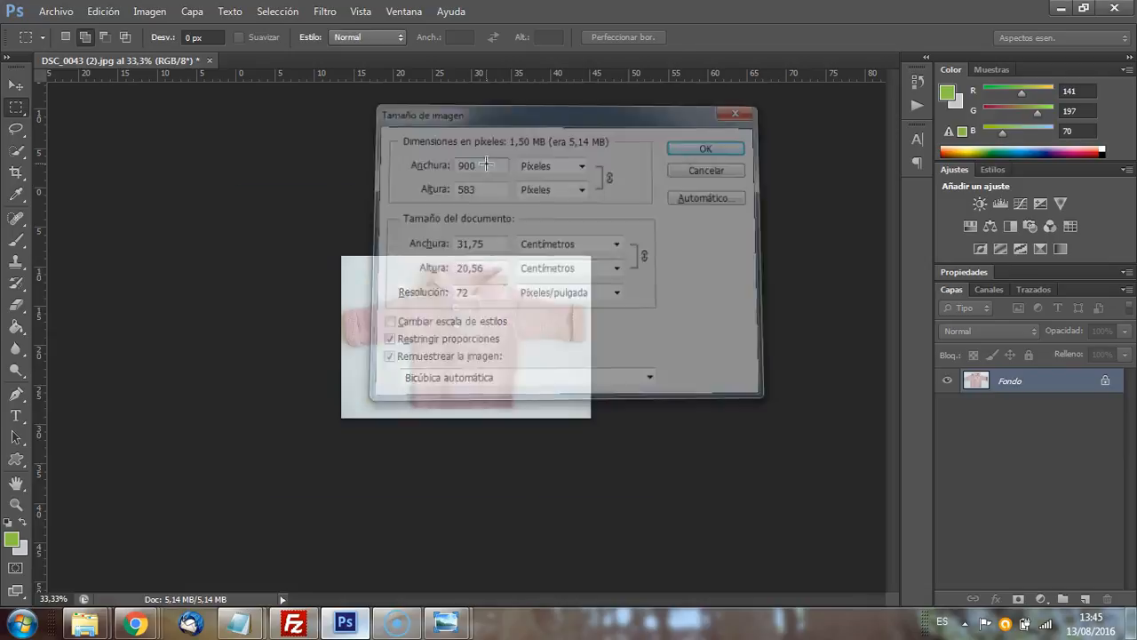
key(ctrl+plus)
key(ctrl+plus)
key(ctrl+plus)
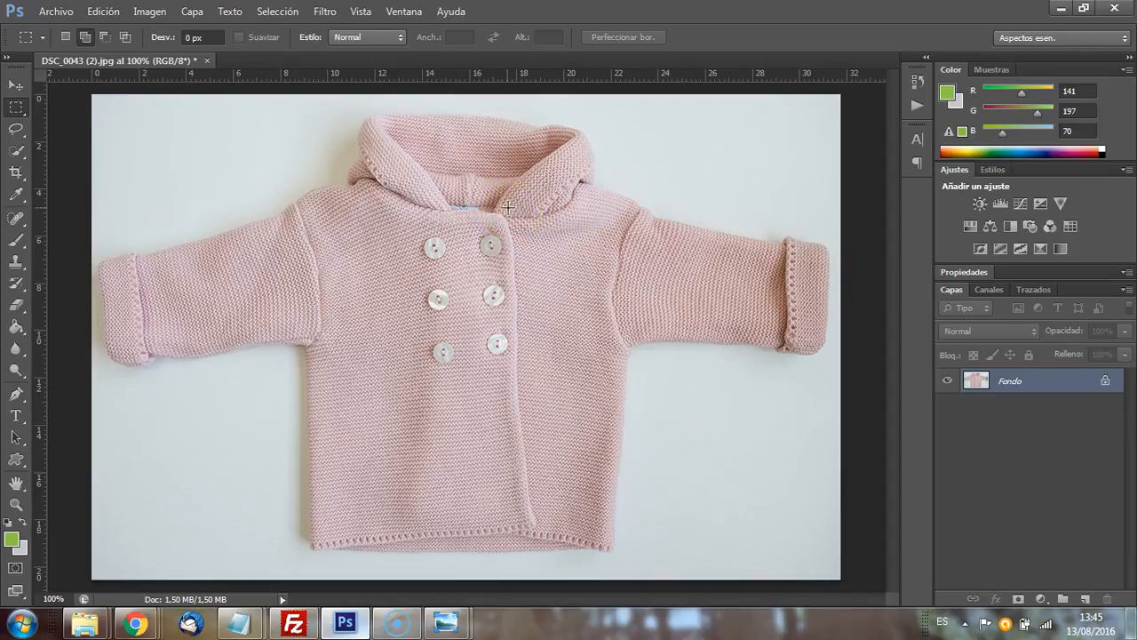
Step: Start a Save for Web export of the photo in JPEG format and inspect the jacket in the optimised preview
click(59, 11)
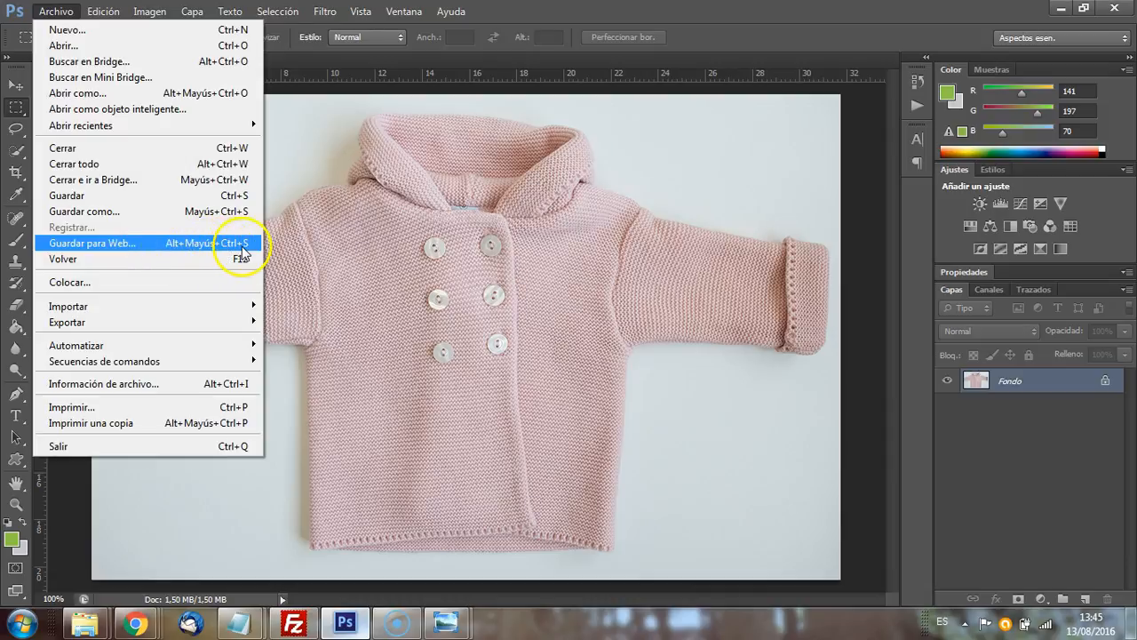
click(129, 248)
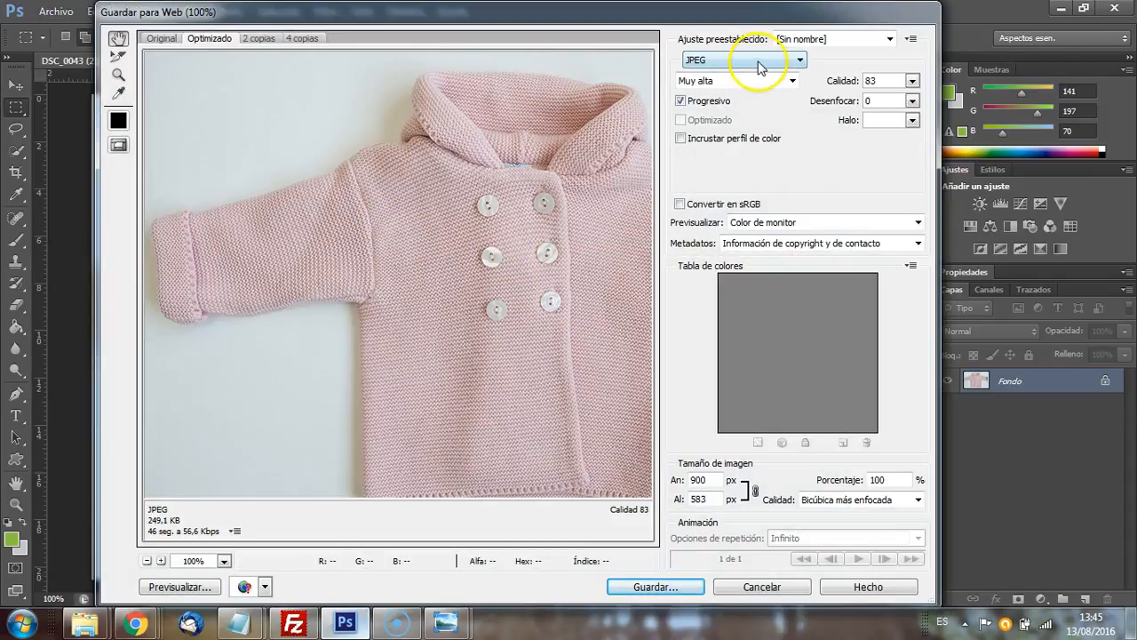
click(759, 61)
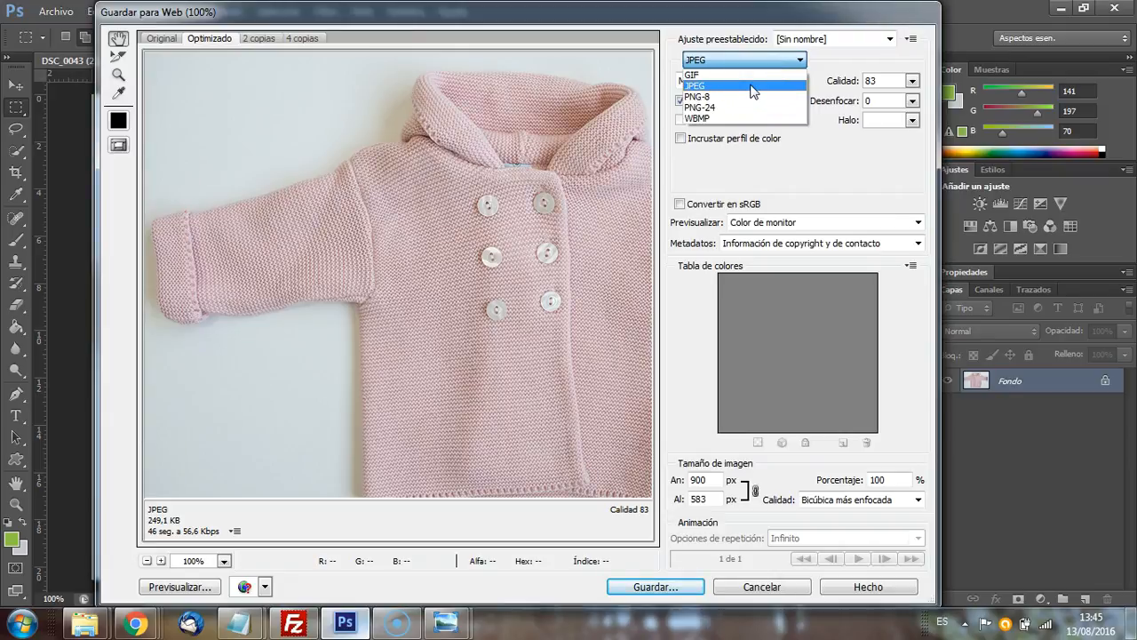
click(753, 86)
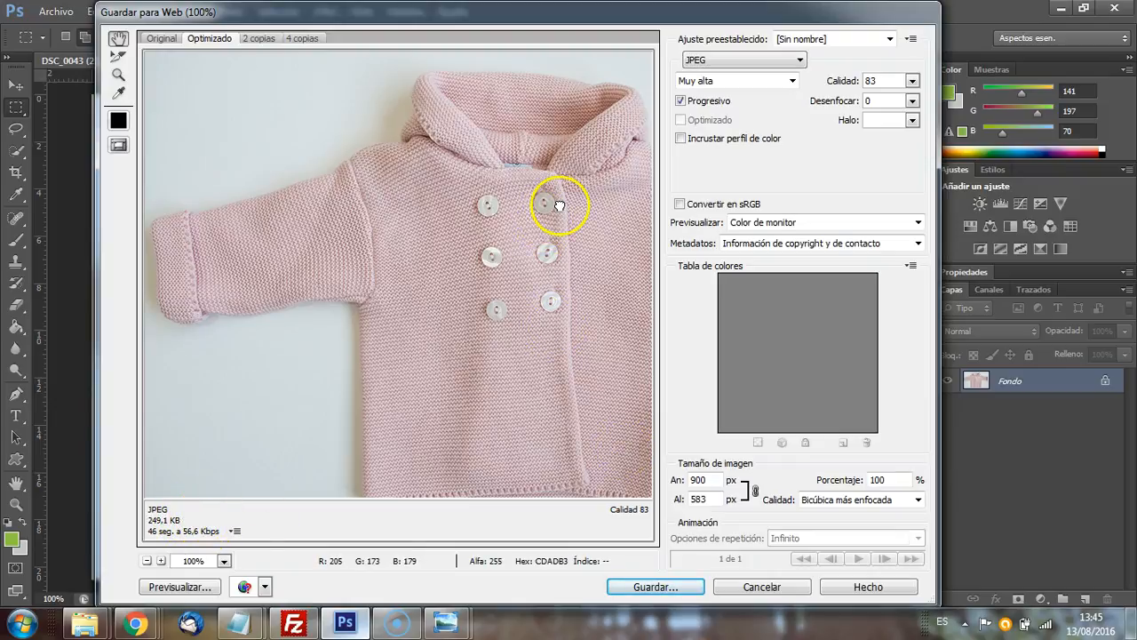
drag(558, 261, 642, 242)
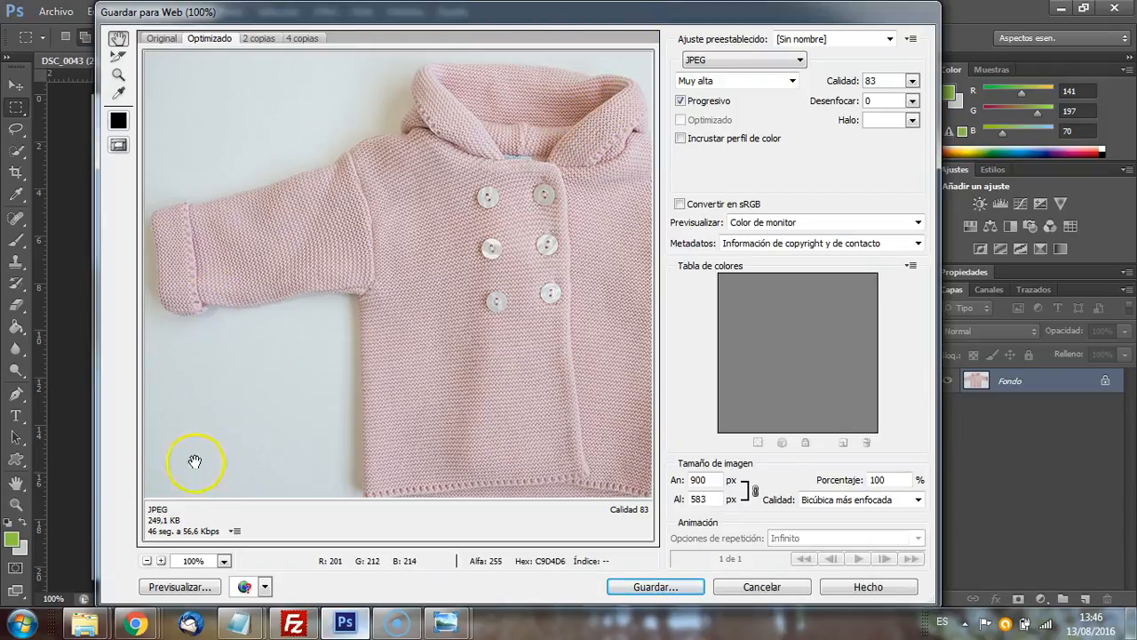
Step: Compare the JPEG preview at quality 100 and 66, and set the export quality to 75
click(913, 81)
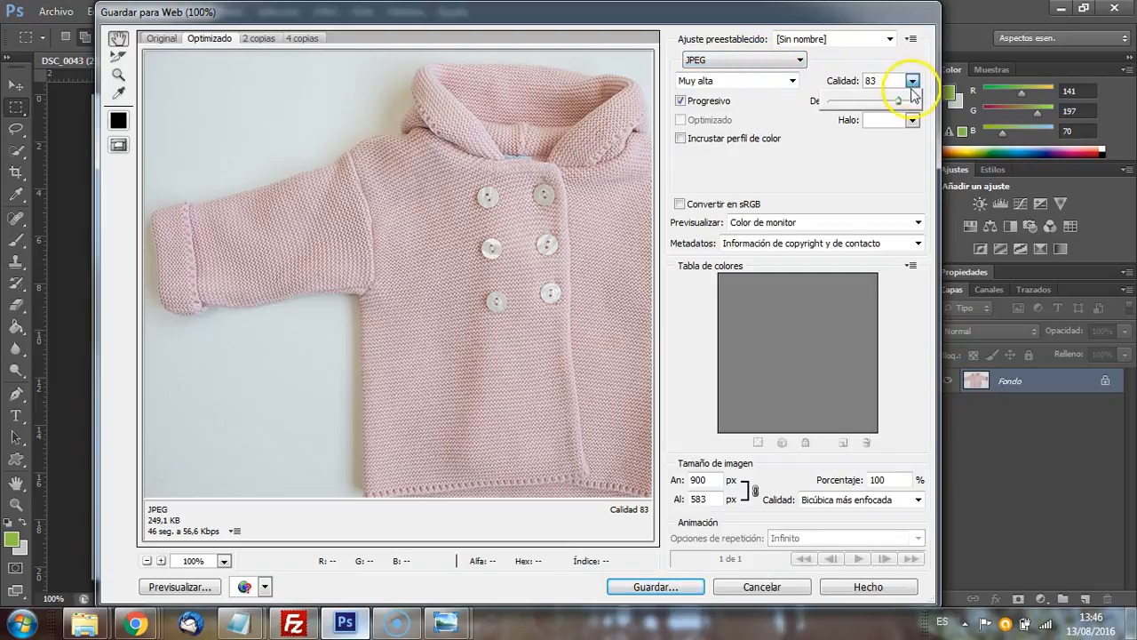
drag(883, 101, 921, 106)
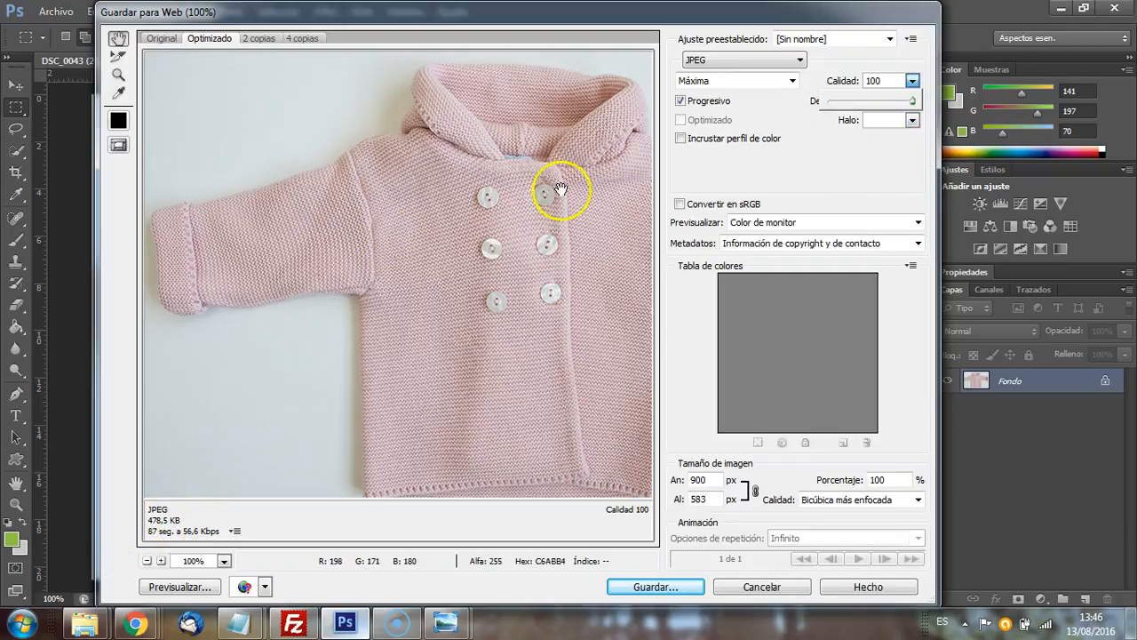
drag(912, 105, 882, 100)
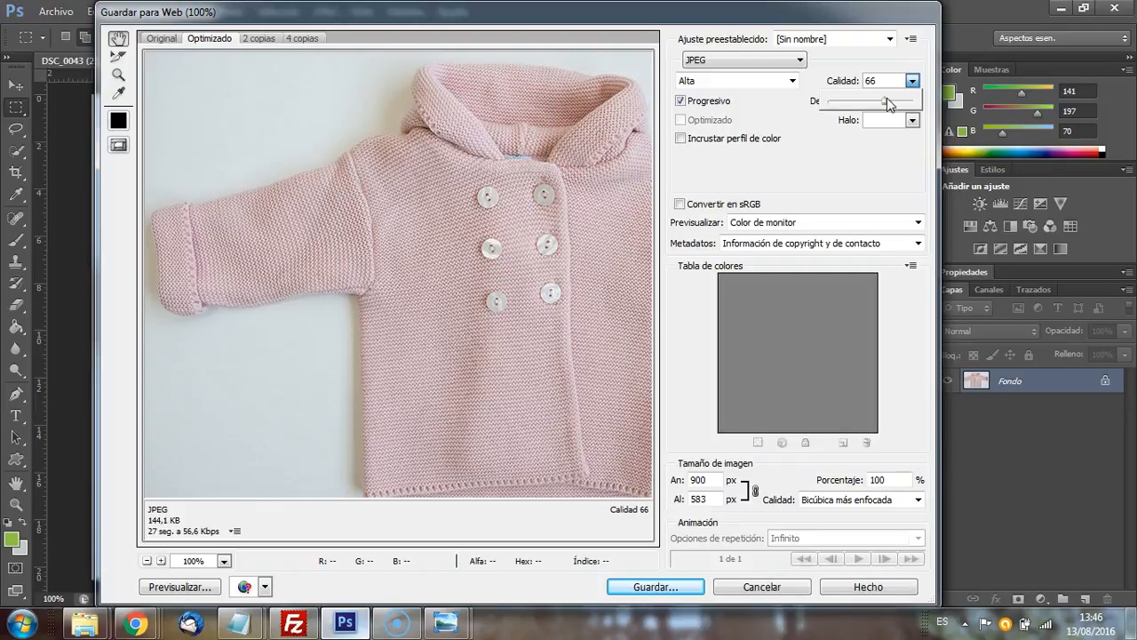
drag(887, 98, 895, 105)
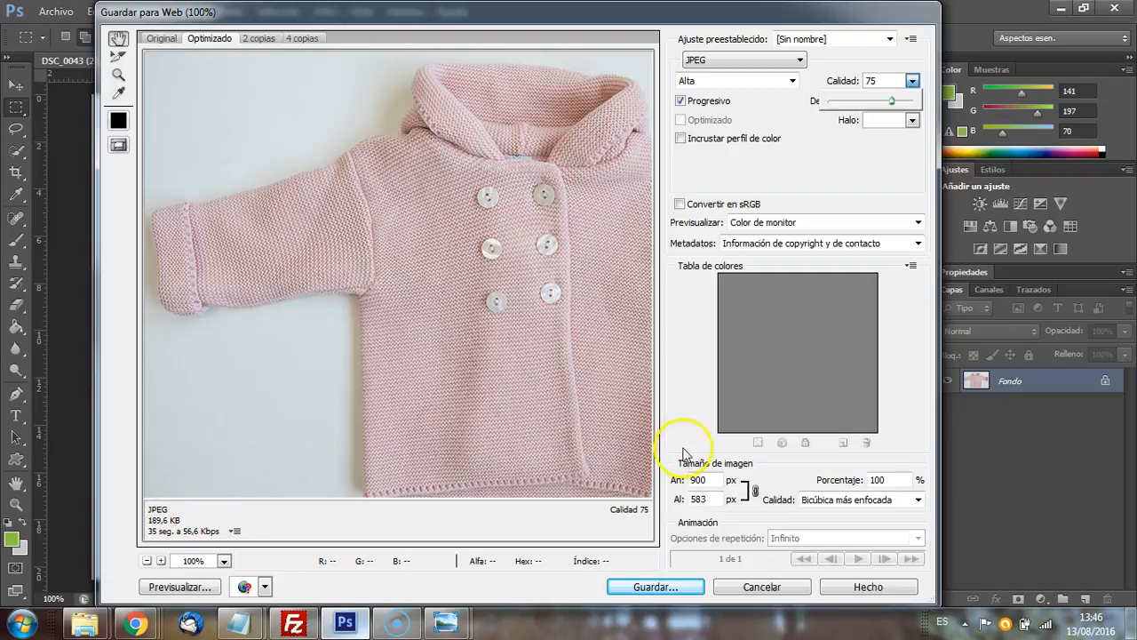
Step: Start saving the optimised image and browse to the Inventario folder within the client's Fotods de producto folder
click(683, 589)
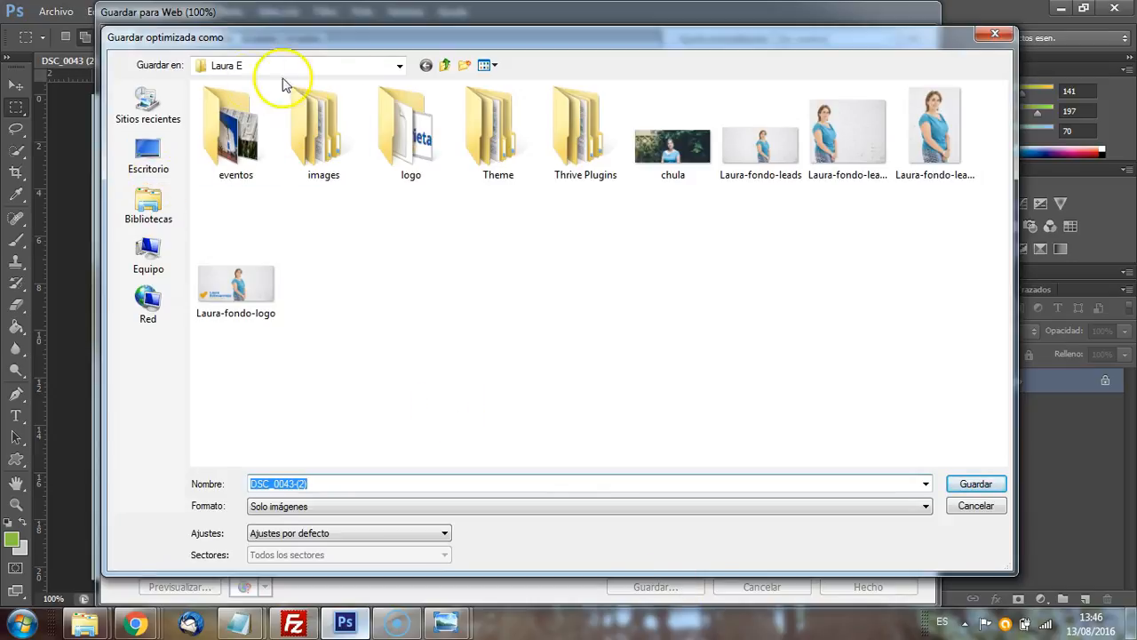
click(446, 64)
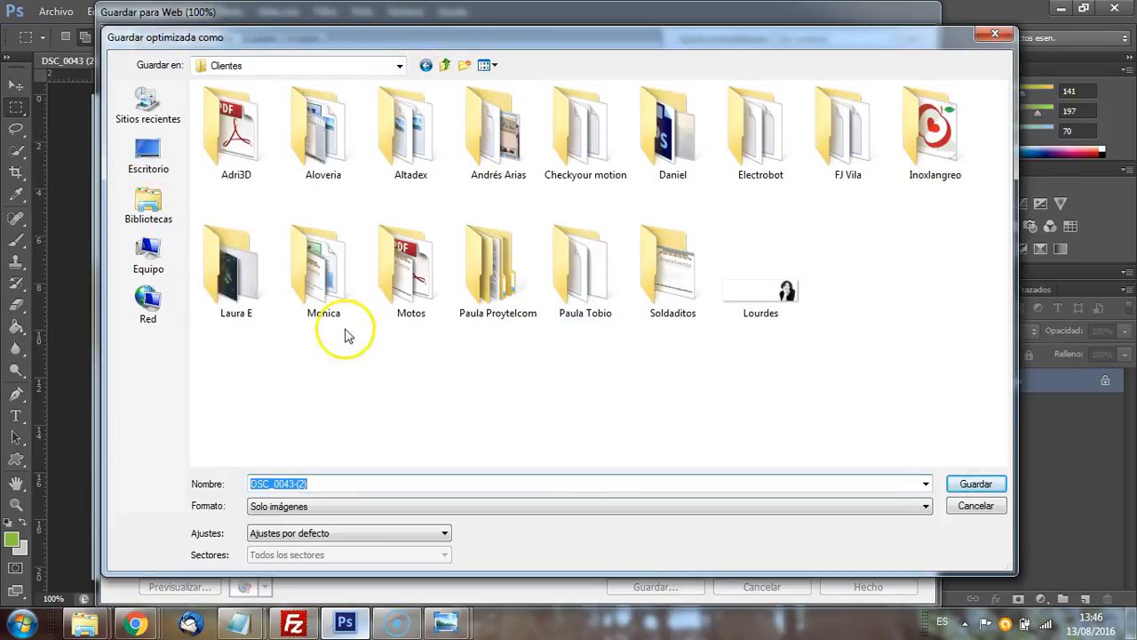
double_click(587, 267)
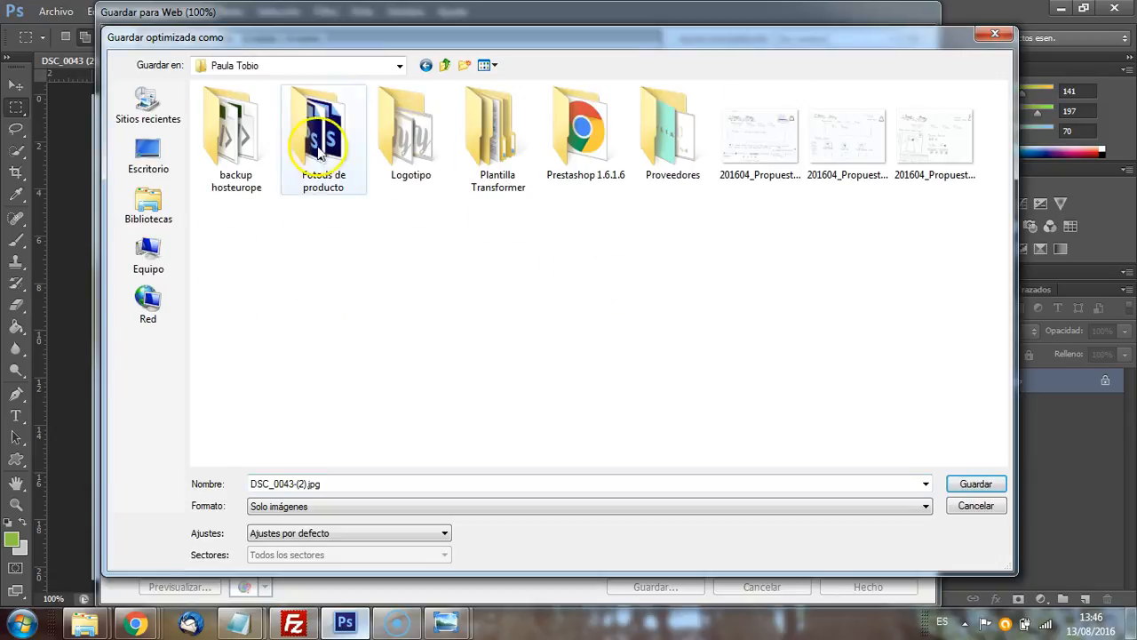
double_click(298, 147)
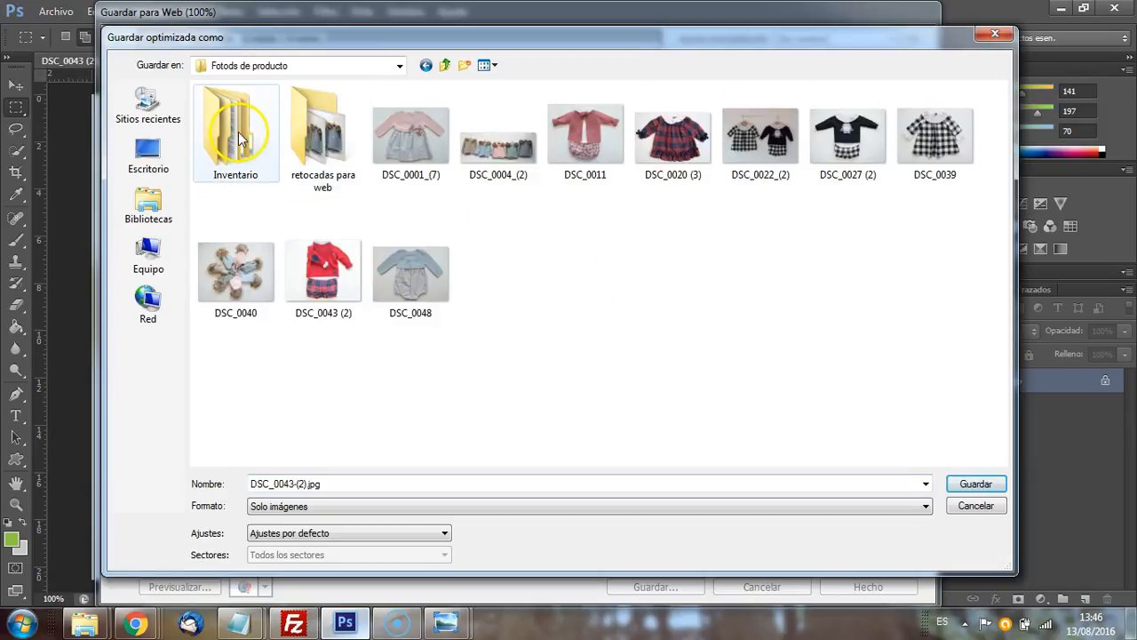
click(242, 139)
double_click(242, 139)
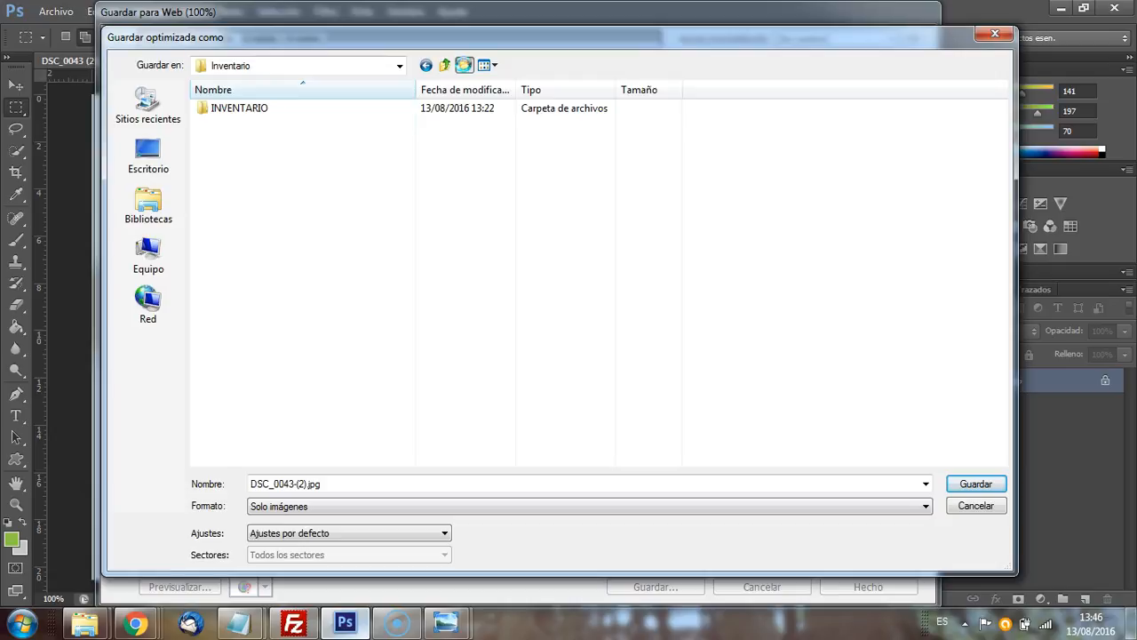
Step: Create a folder named "web lotes" inside Inventario and save the optimised photo there as DSC_0043-(2).jpg
click(464, 65)
text(web lotes)
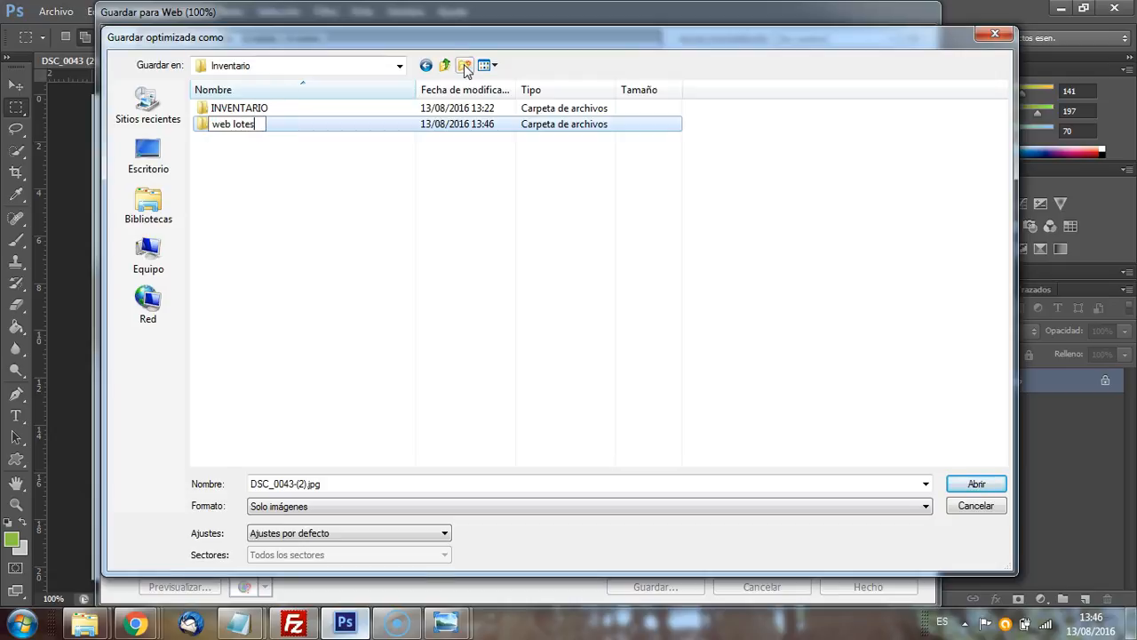
key(Return)
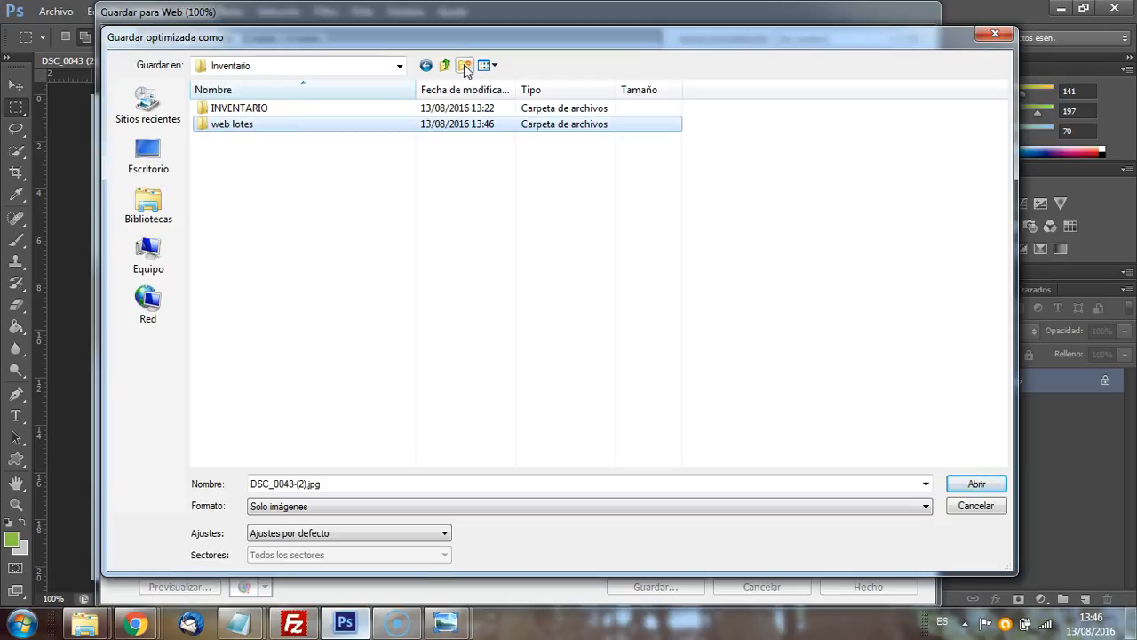
key(Return)
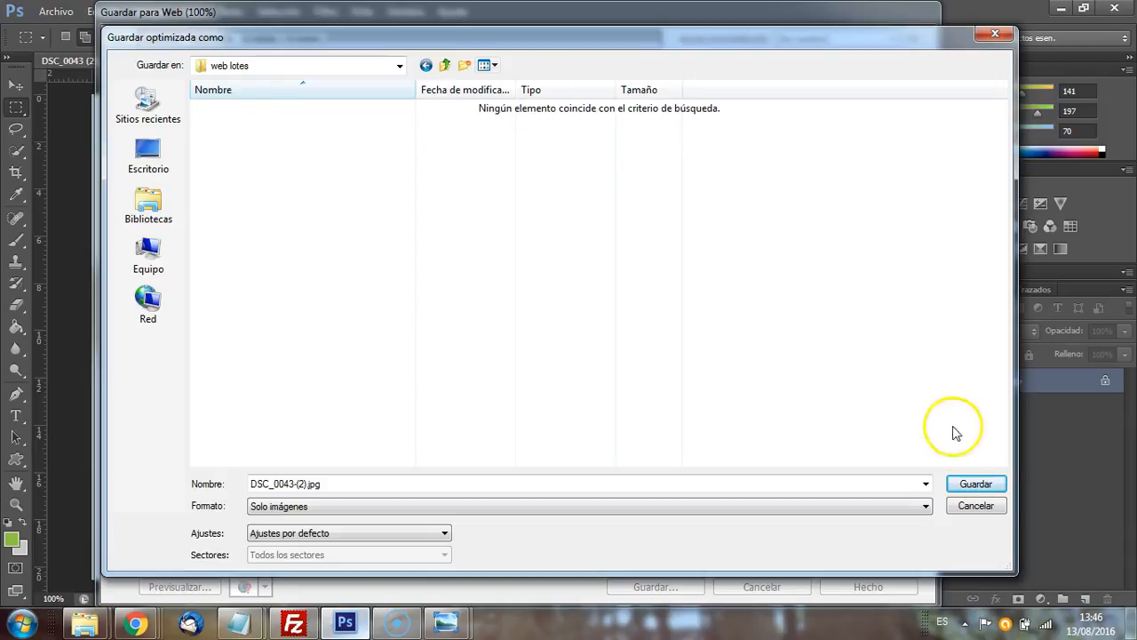
click(978, 484)
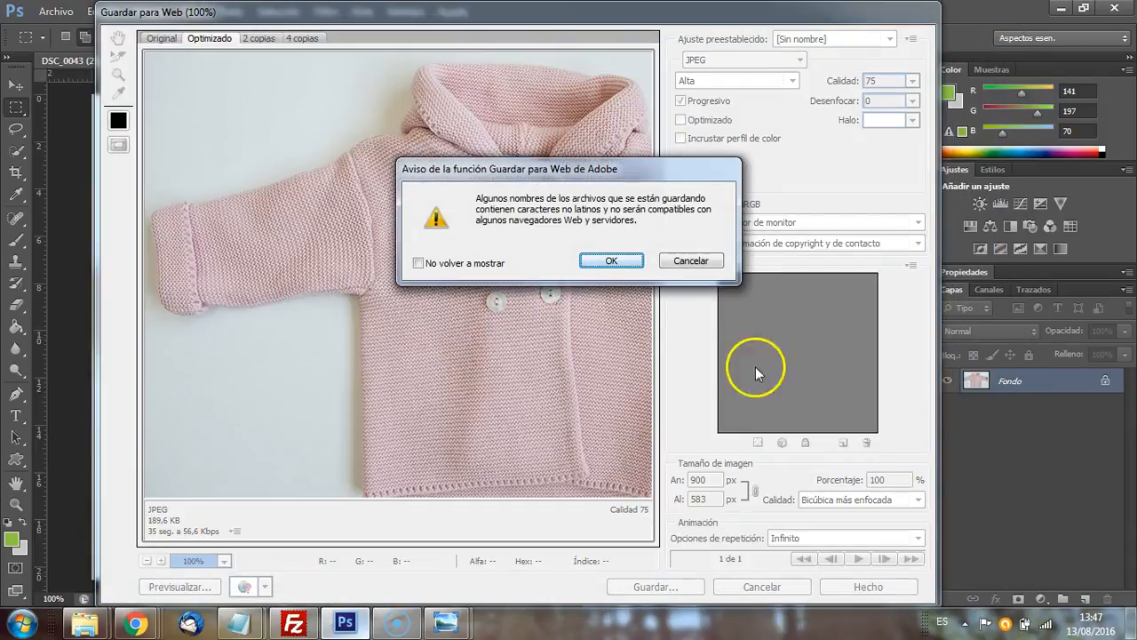
click(615, 260)
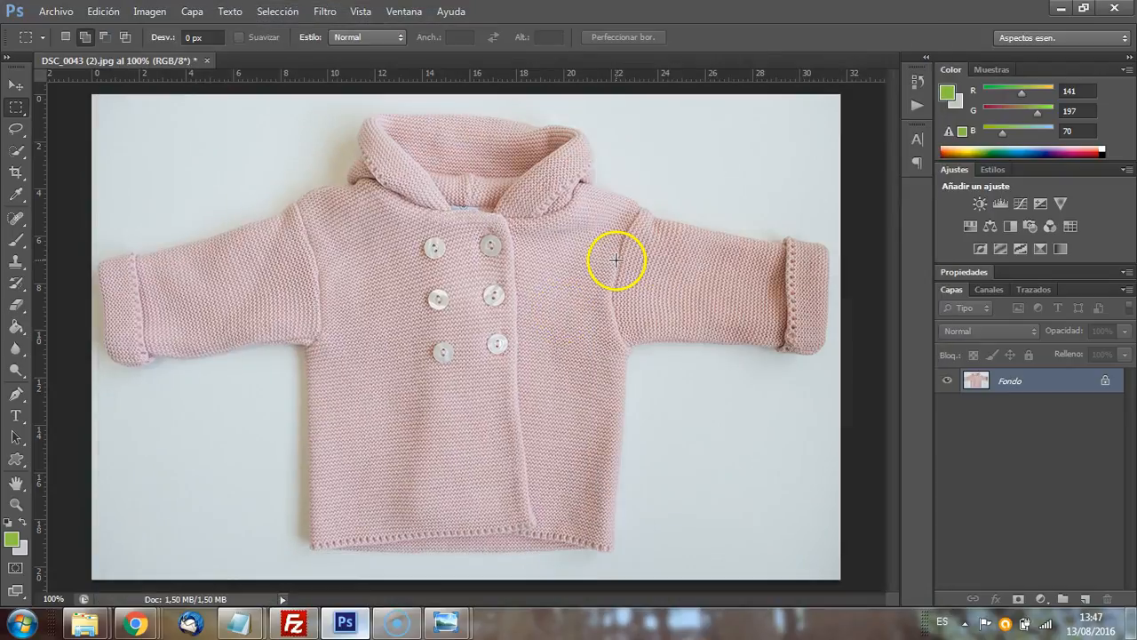
Step: Close the resized DSC_0043 (2).jpg without saving changes to the original
key(v)
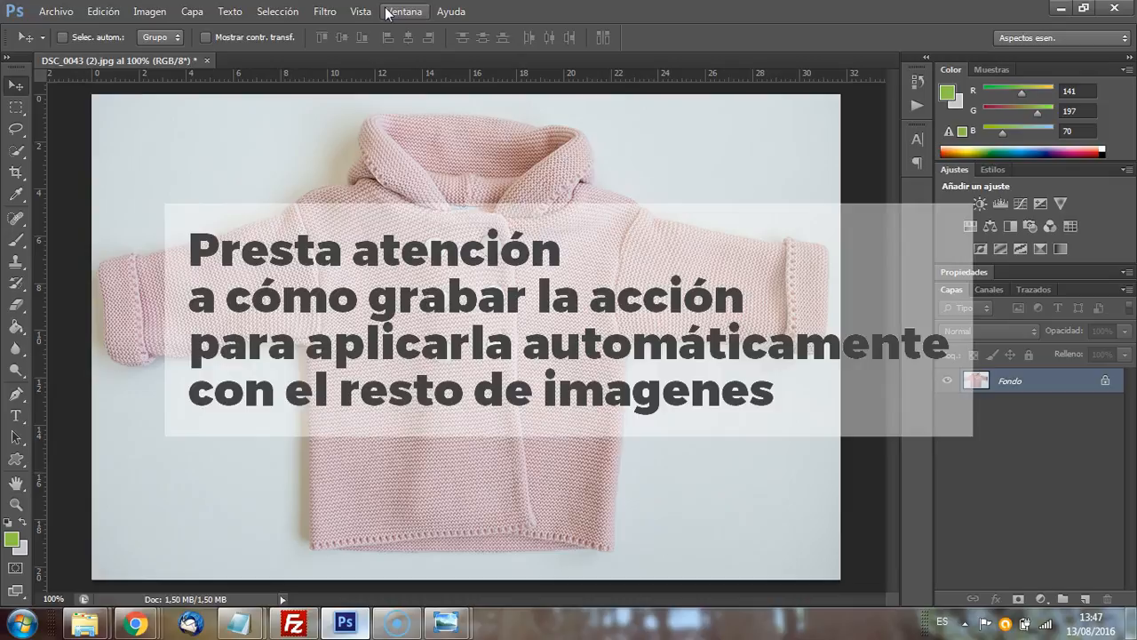
key(ctrl+w)
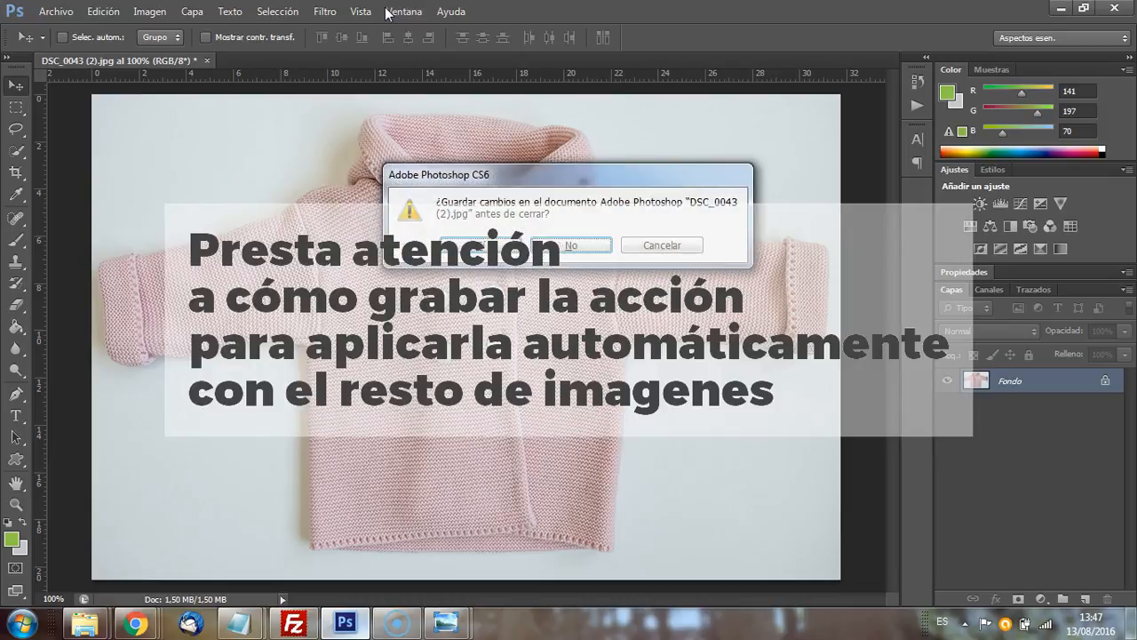
key(n)
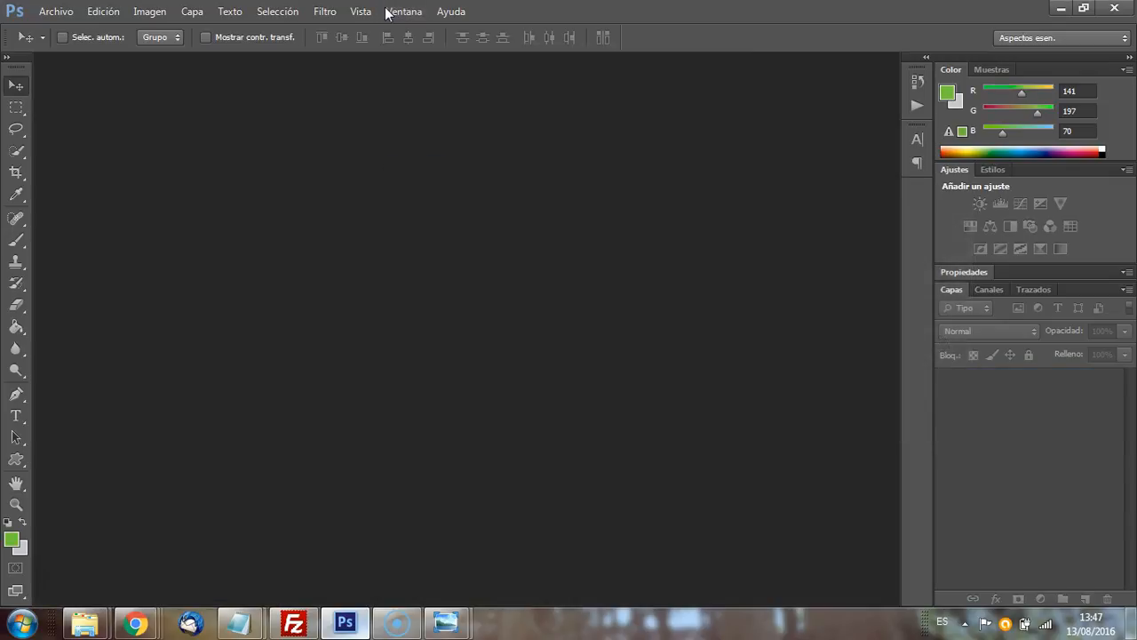
Step: Open DSC_0043 from the para Lote folder, keeping its embedded colour profile
key(ctrl+o)
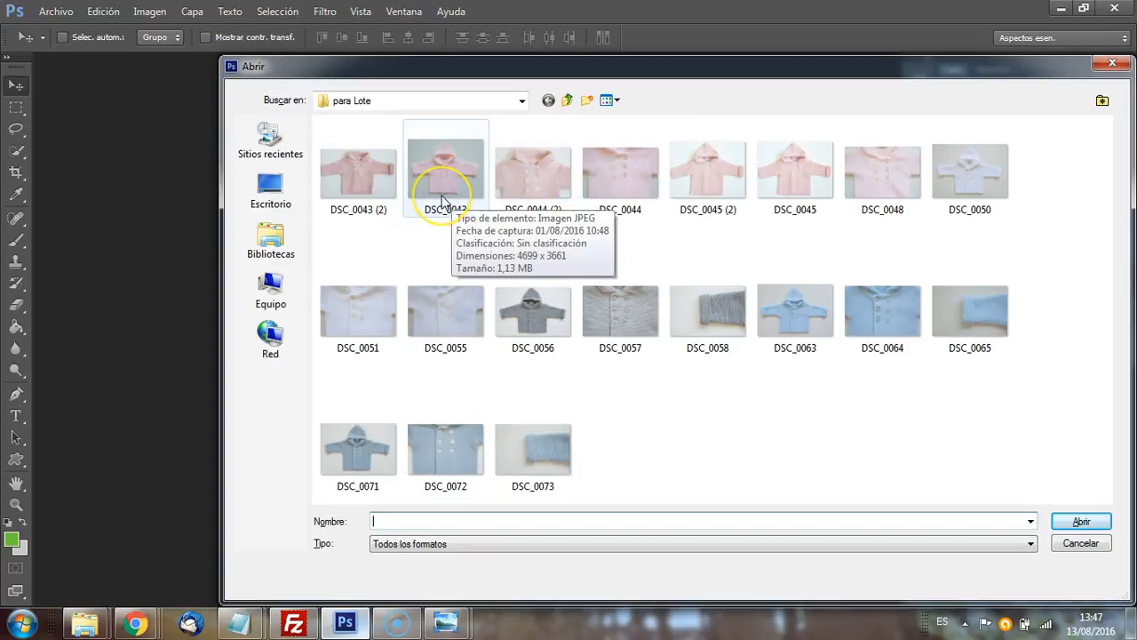
double_click(441, 197)
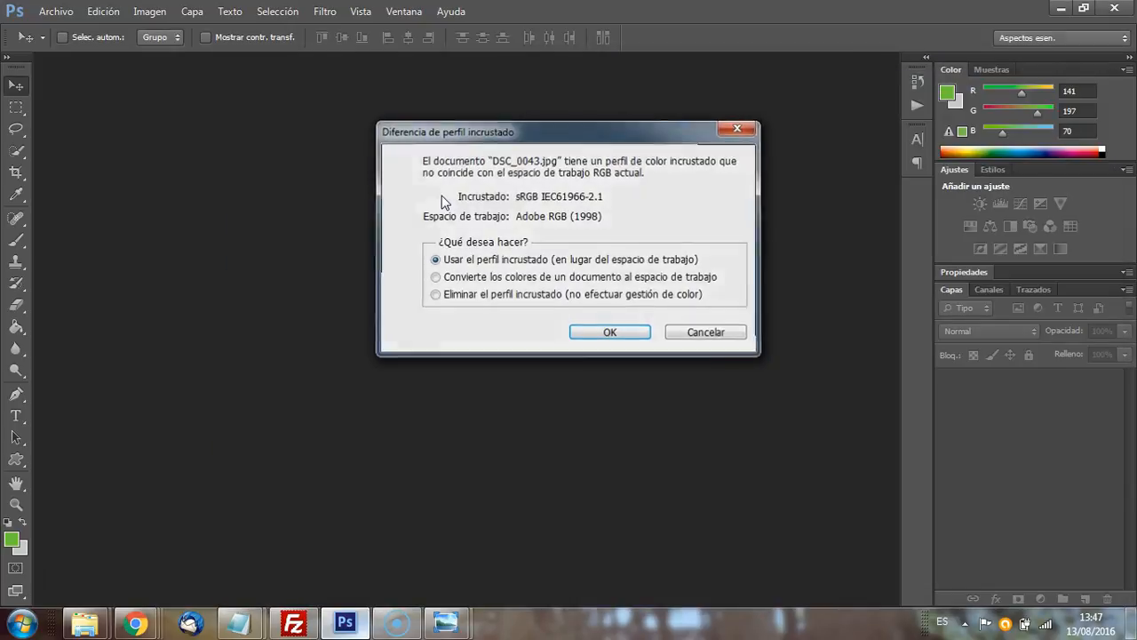
key(Return)
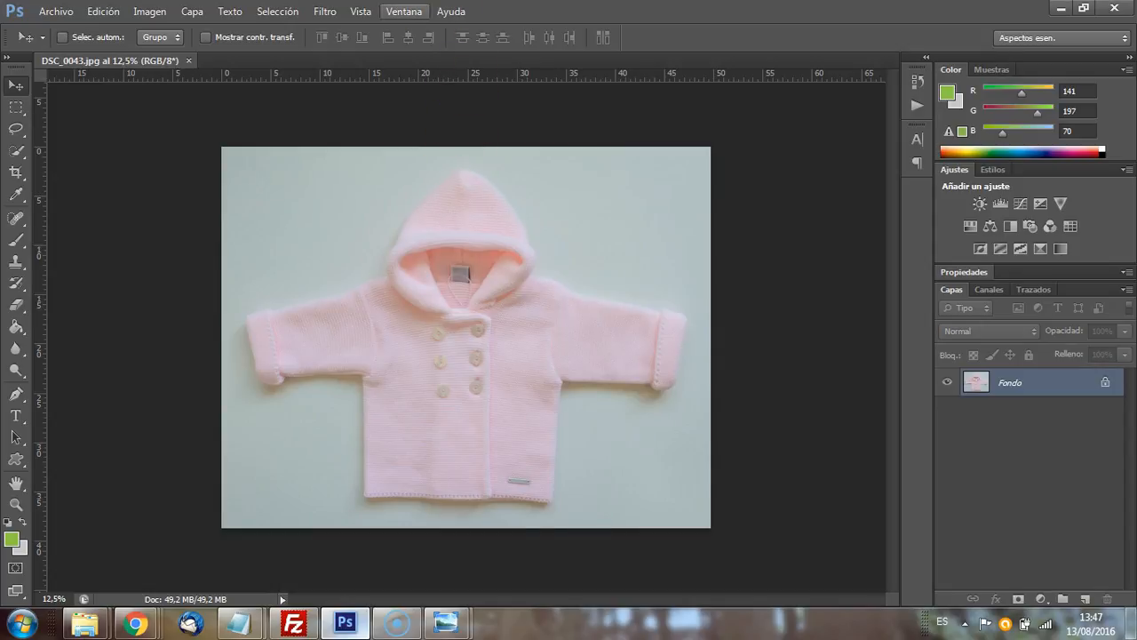
Step: Show the Actions list and create a new action set named "Reducir tamaño para web"
click(404, 10)
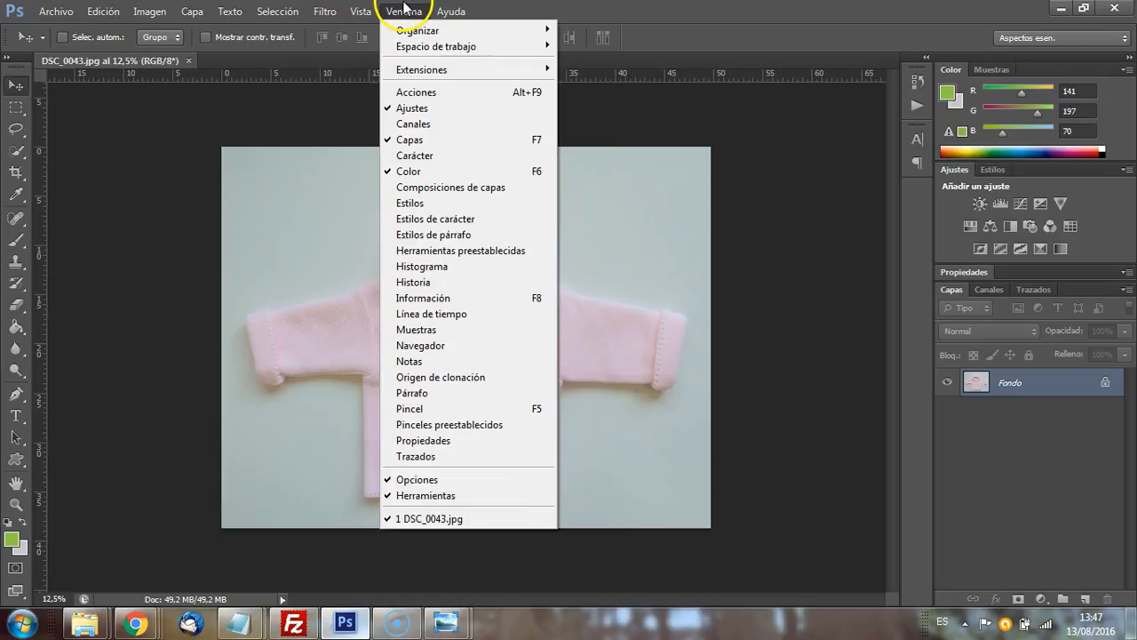
click(411, 93)
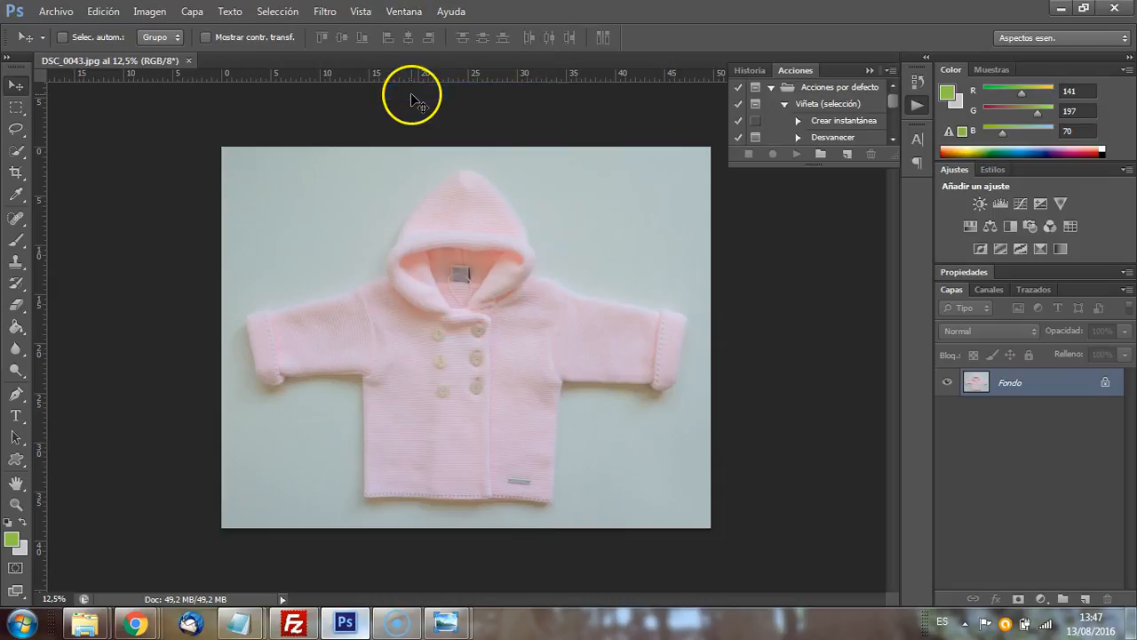
click(821, 155)
text(Reducir tamaño par)
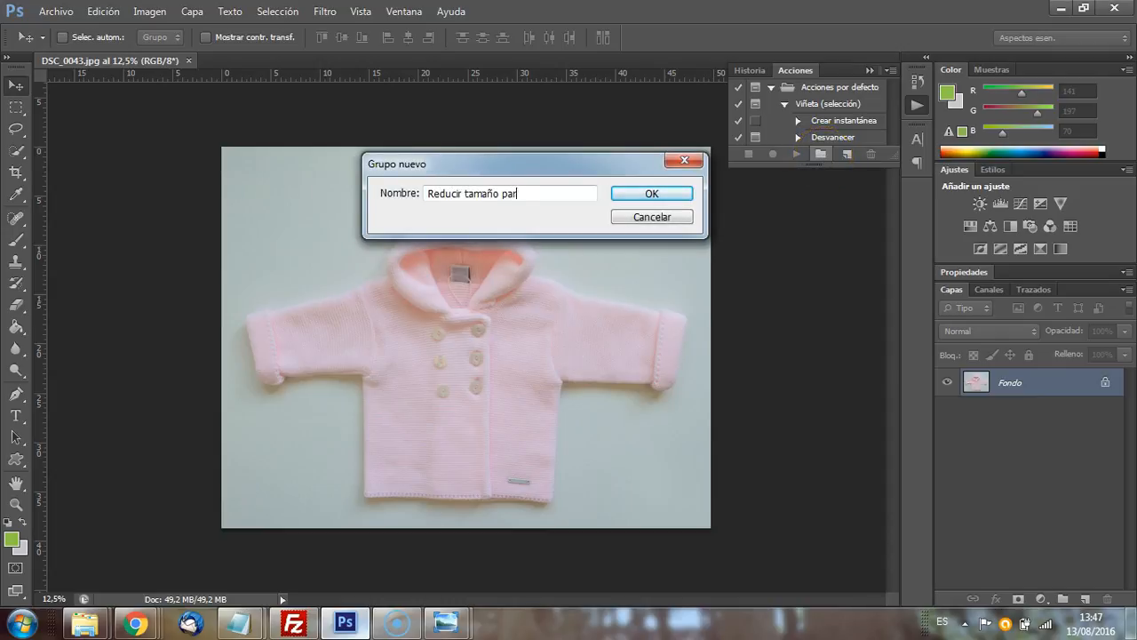
text(a web)
key(Return)
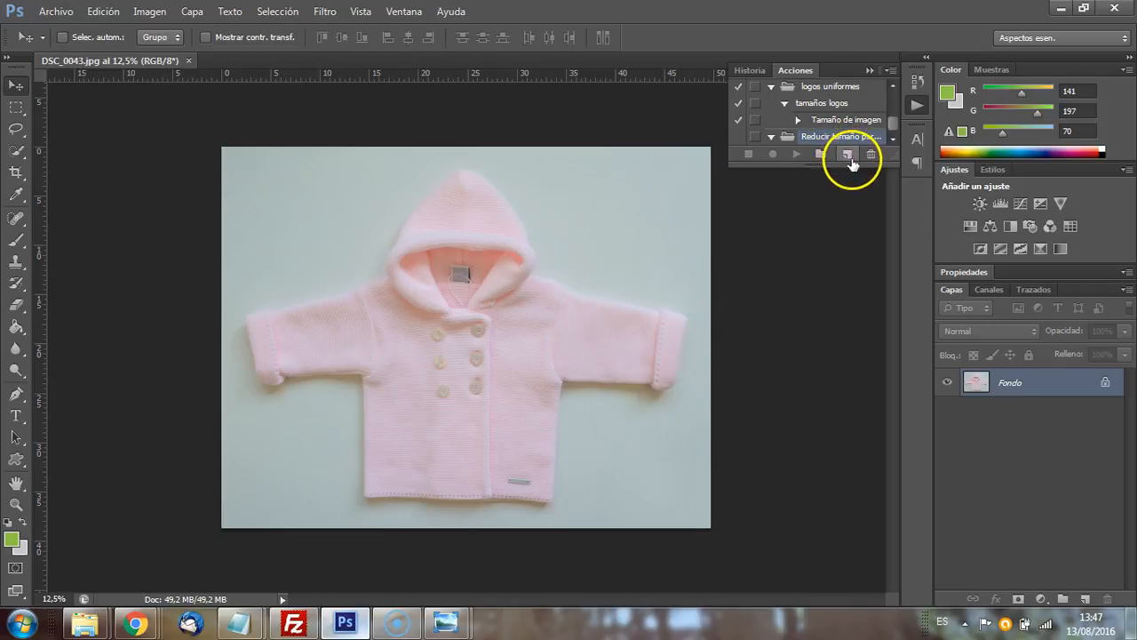
Step: Create an action named "reducir para web" in the new set and start recording it
click(849, 155)
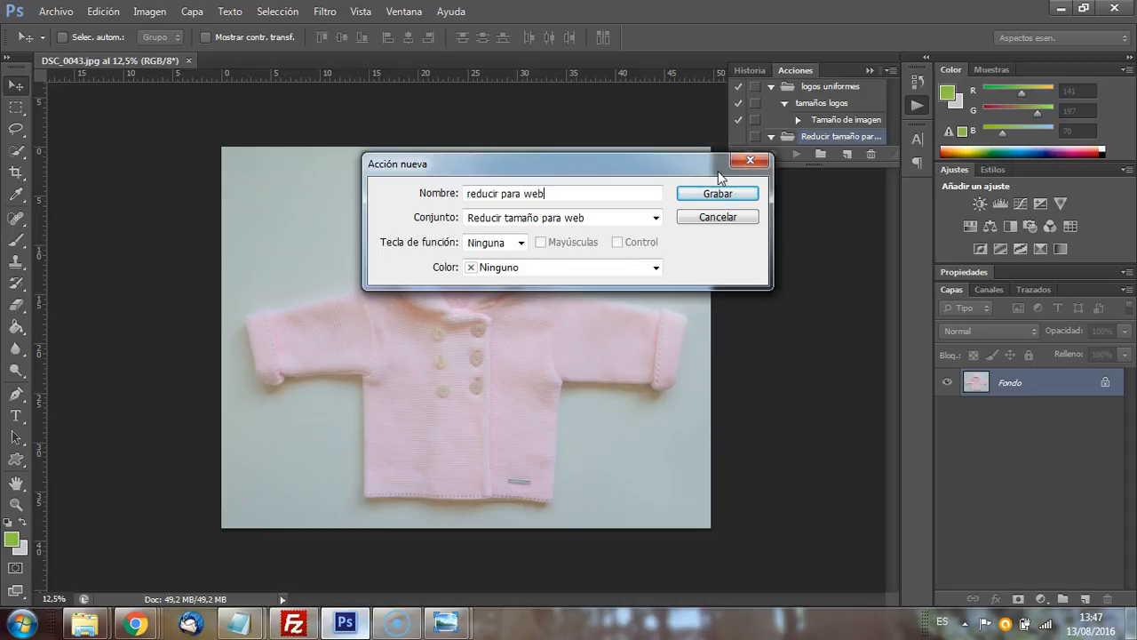
key(Return)
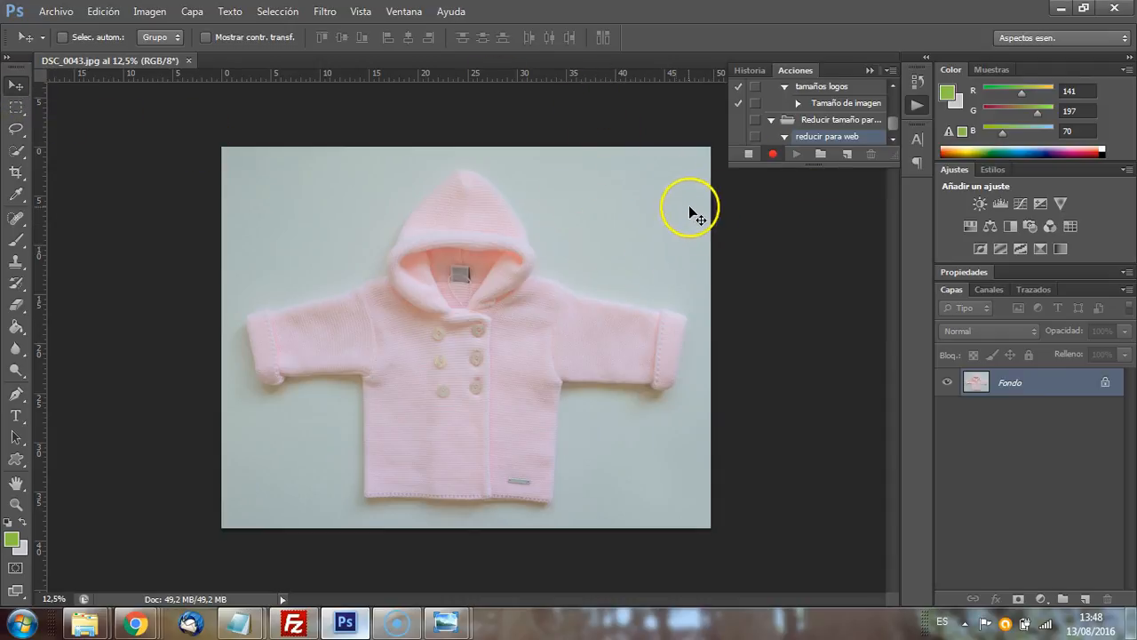
click(749, 155)
Step: Record a gradual reduction of the image resolution to 160, 110 and finally 72 pixels/inch, resampling each time
key(ctrl+alt+i)
click(411, 292)
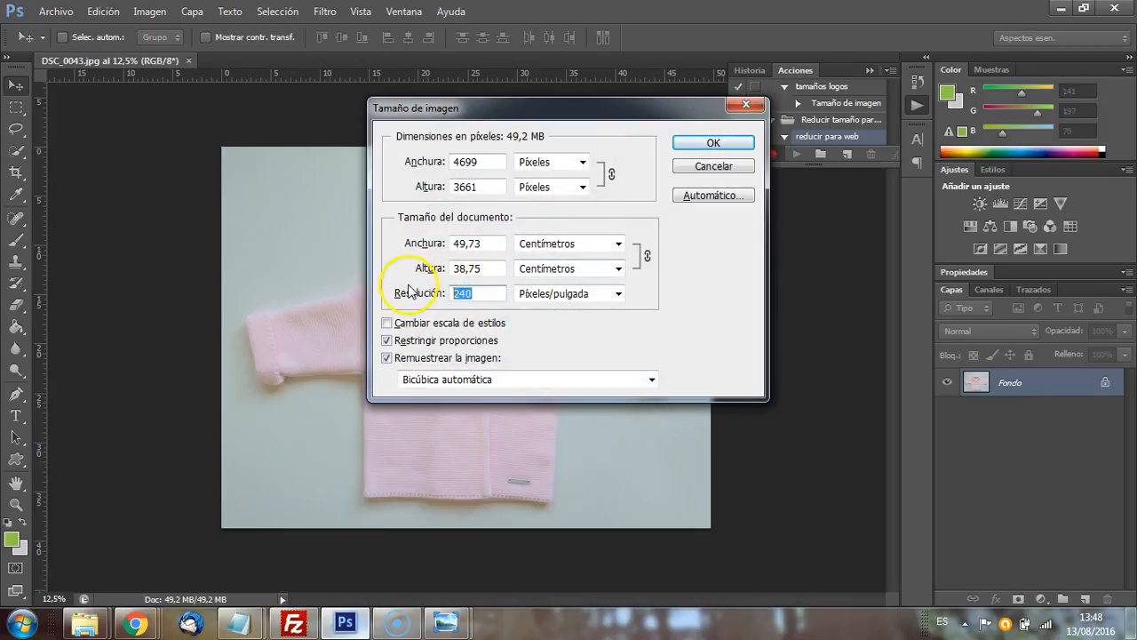
text(160)
key(Return)
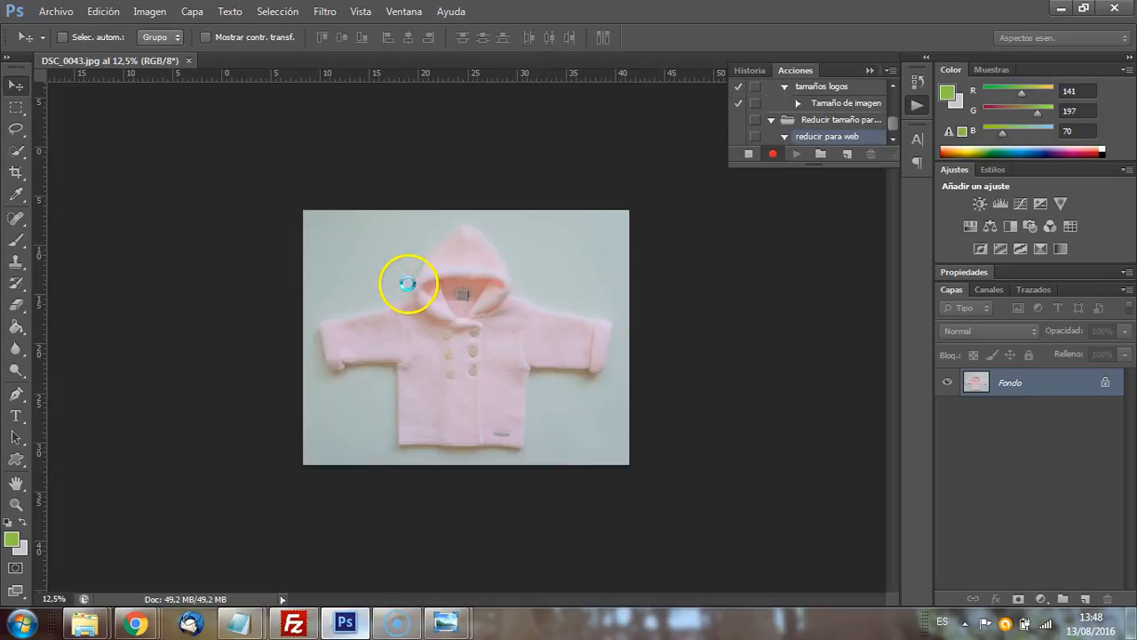
key(ctrl+alt+i)
click(425, 292)
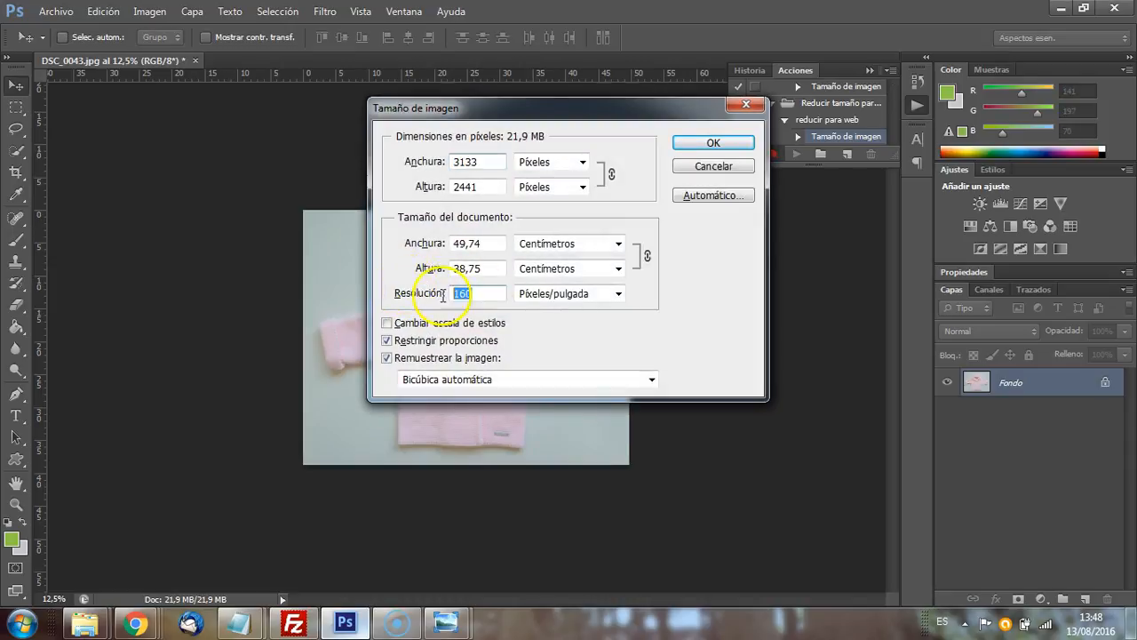
text(110)
key(Return)
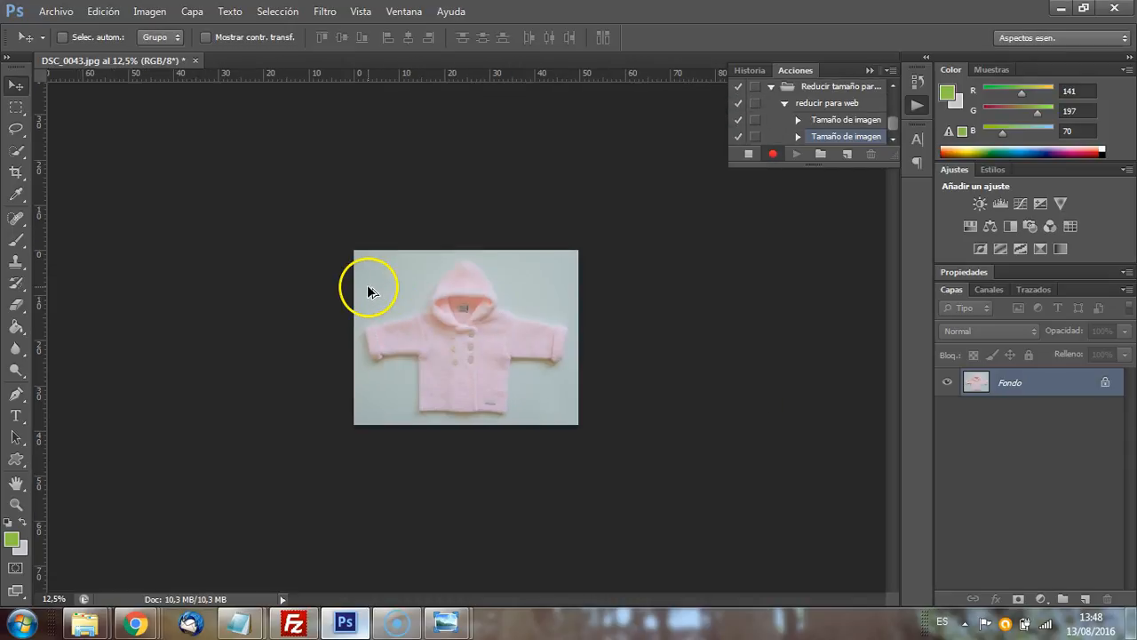
key(ctrl+alt+i)
click(424, 294)
text(72)
key(Return)
Step: Record two proportional reductions of the image width, first to 900 and then to 800 pixels
key(ctrl+alt+i)
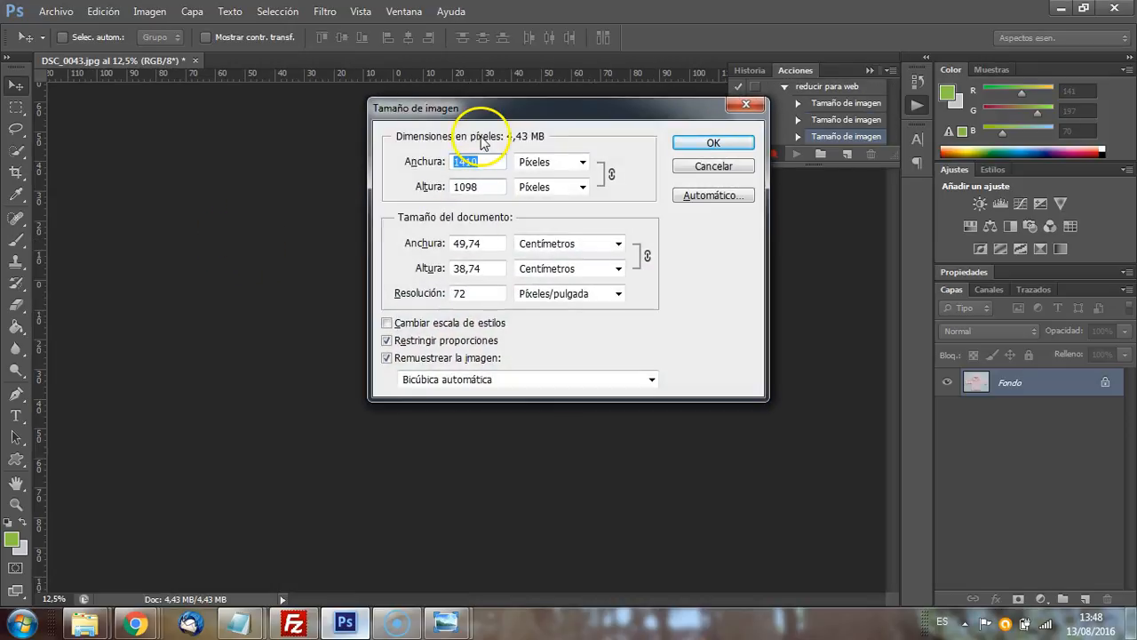
text(900)
key(Return)
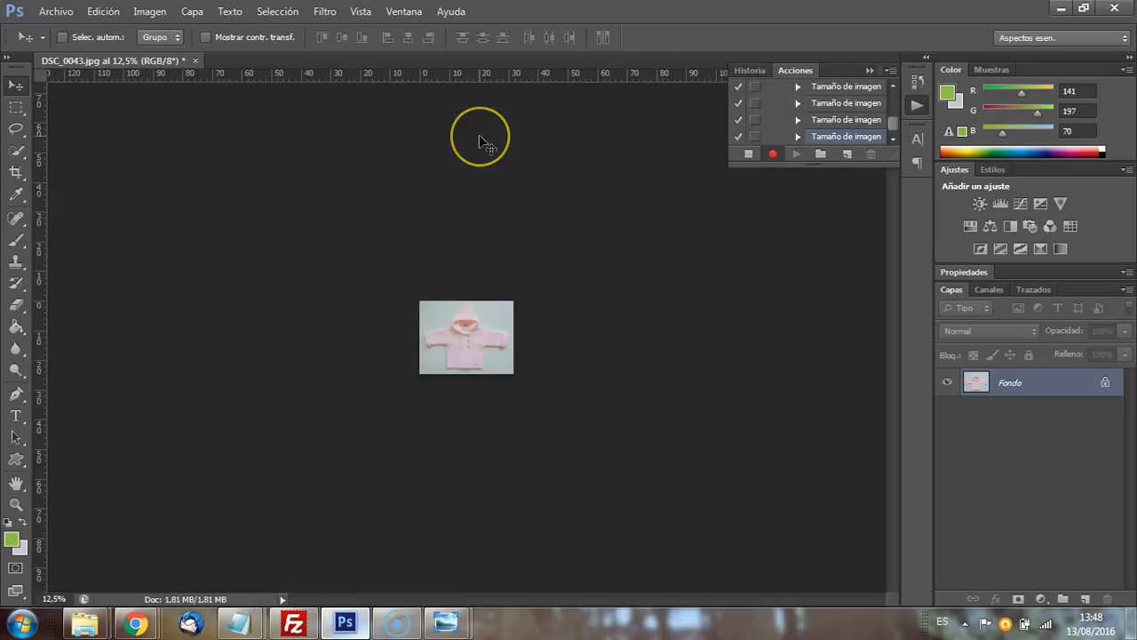
key(ctrl+plus)
key(ctrl+alt+i)
text(800)
key(Return)
key(ctrl+plus)
key(ctrl+plus)
key(ctrl+plus)
key(ctrl+plus)
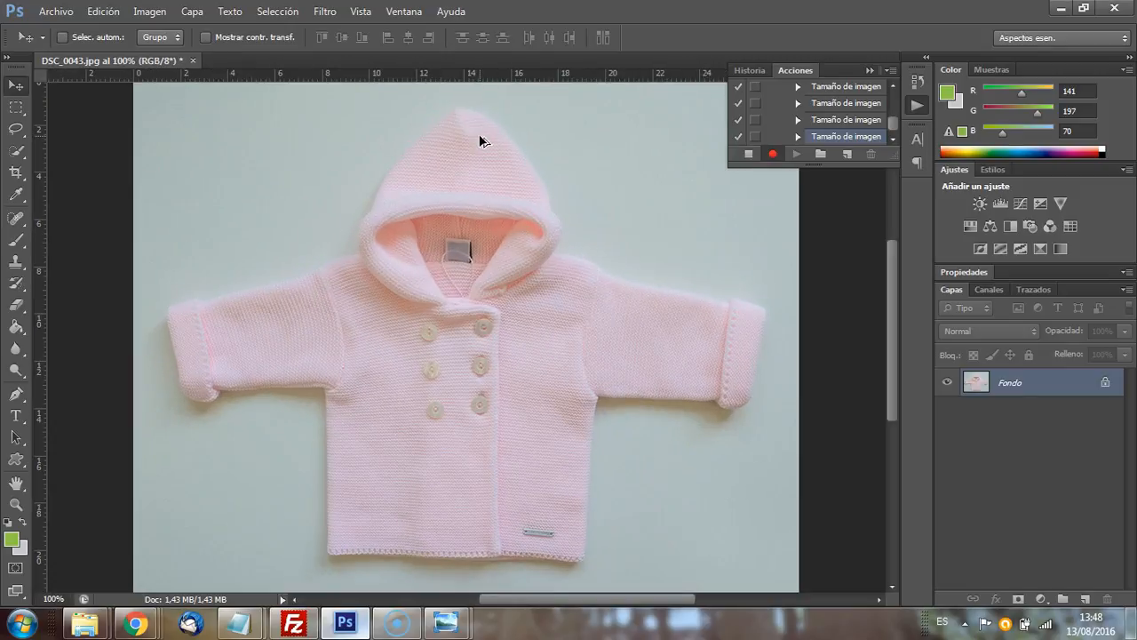
Step: Record a Save for Web export as JPEG at quality 75, saved as DSC_0043 in the "web lotes" folder
key(ctrl+alt+shift+s)
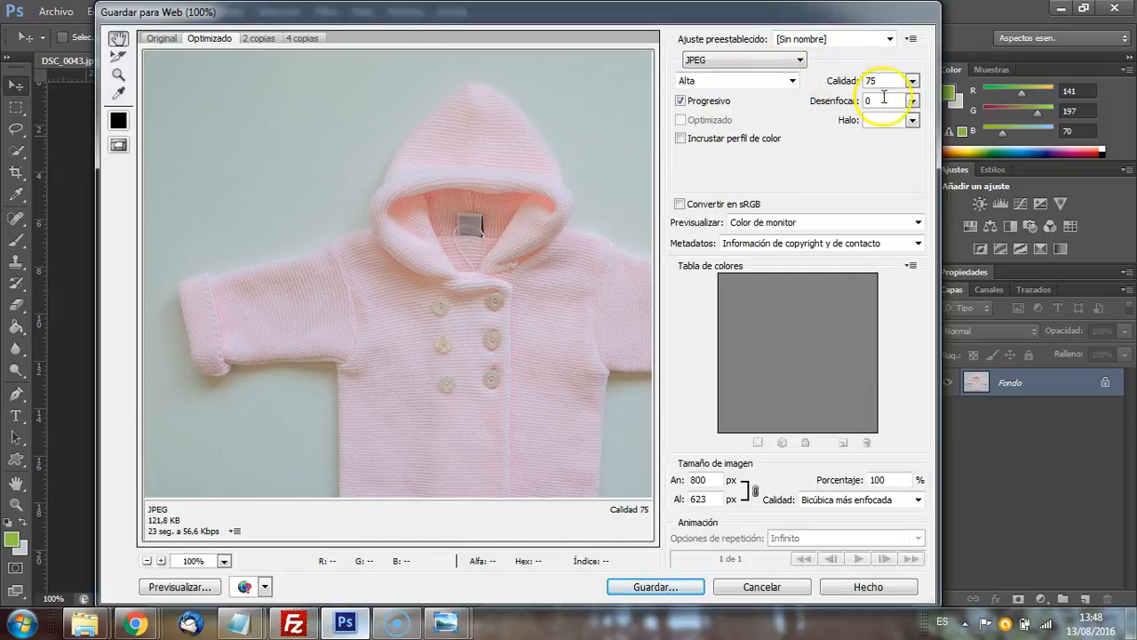
click(682, 586)
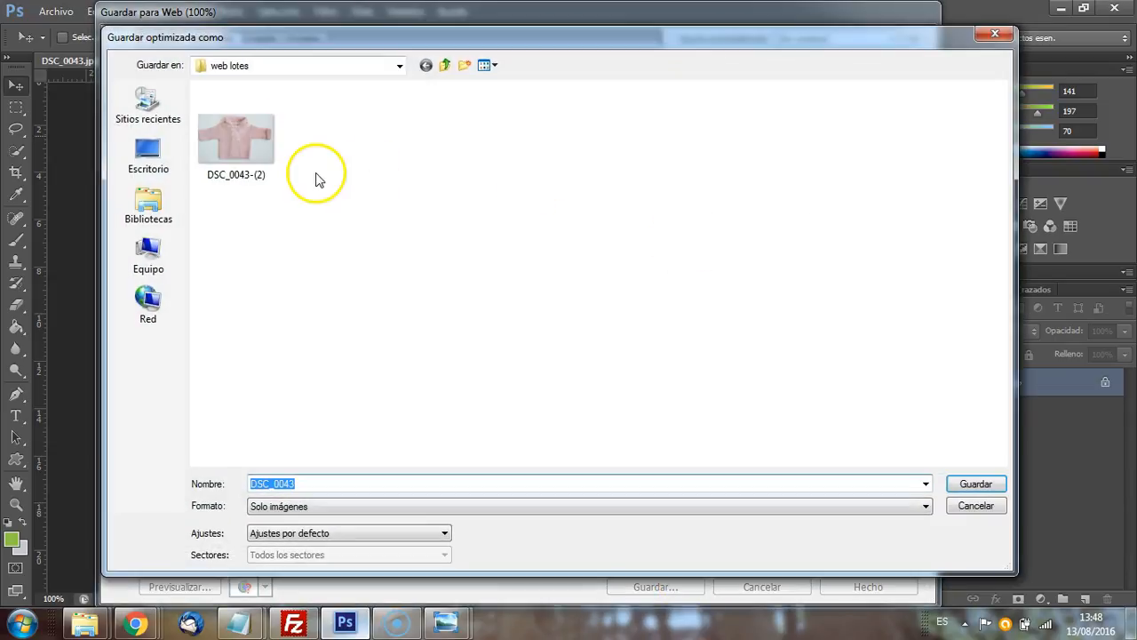
click(975, 484)
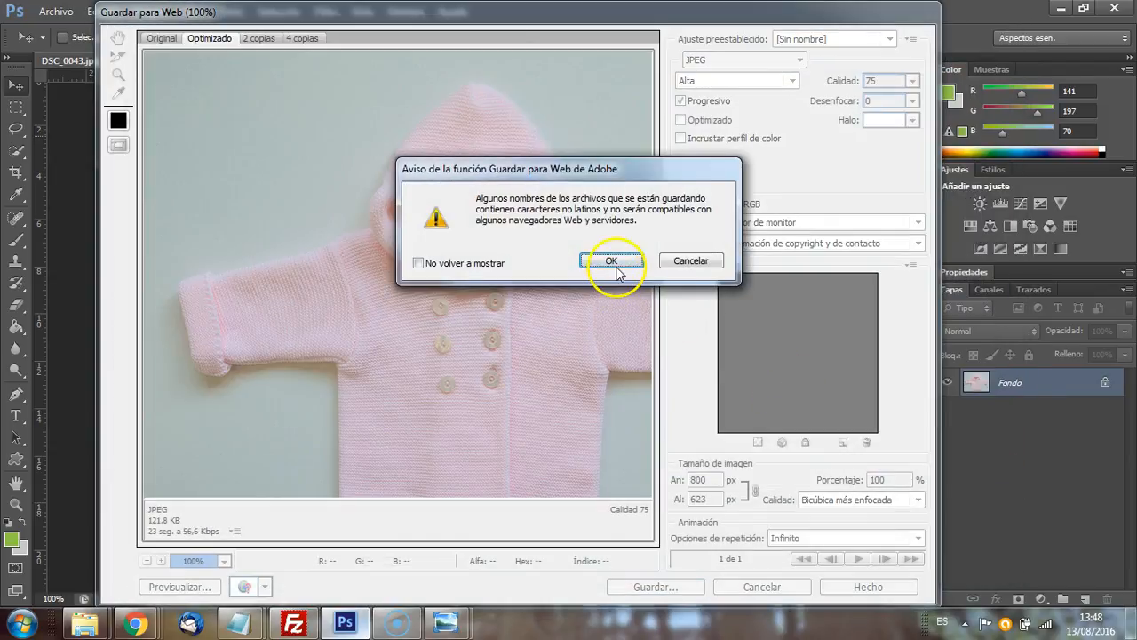
click(612, 260)
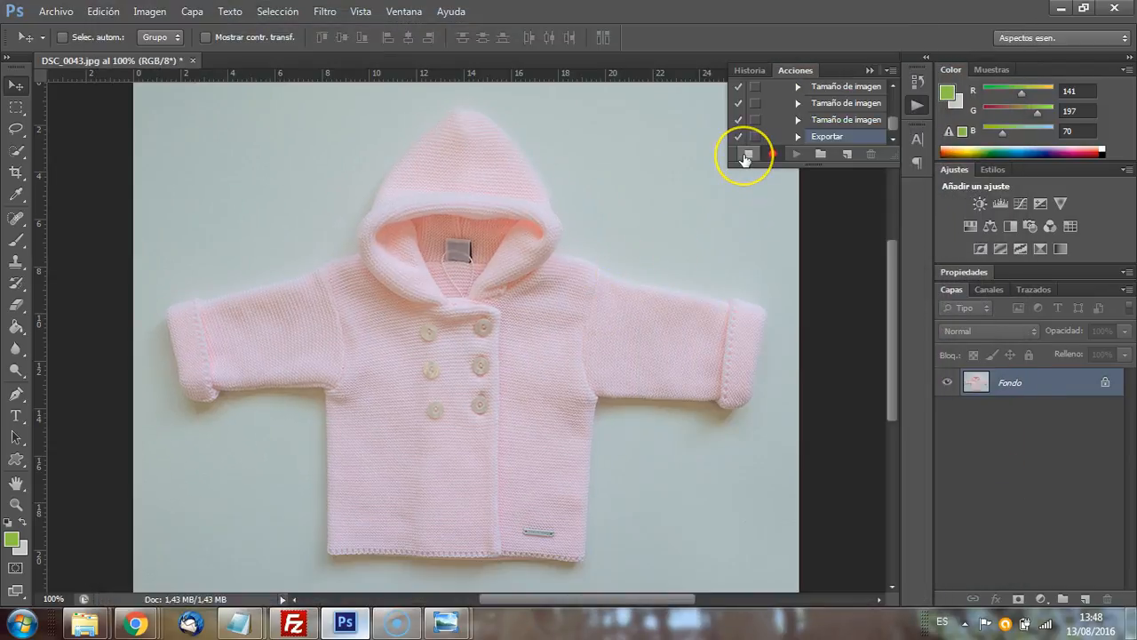
Step: Stop recording the action and close DSC_0043.jpg without saving its changes
click(747, 156)
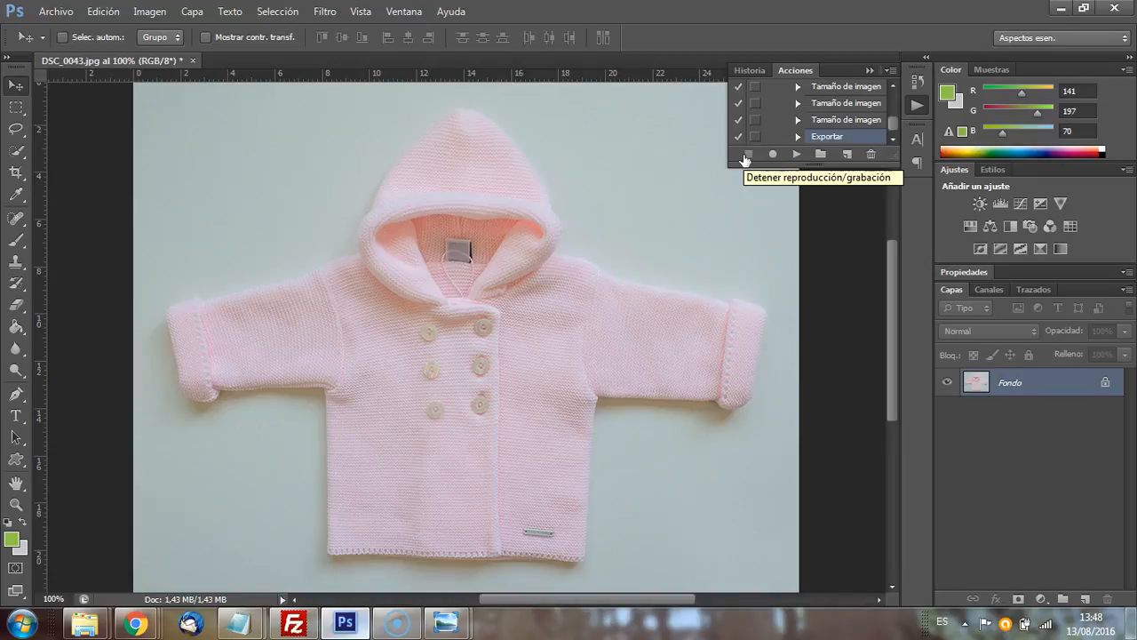
key(ctrl+w)
key(Tab)
key(Return)
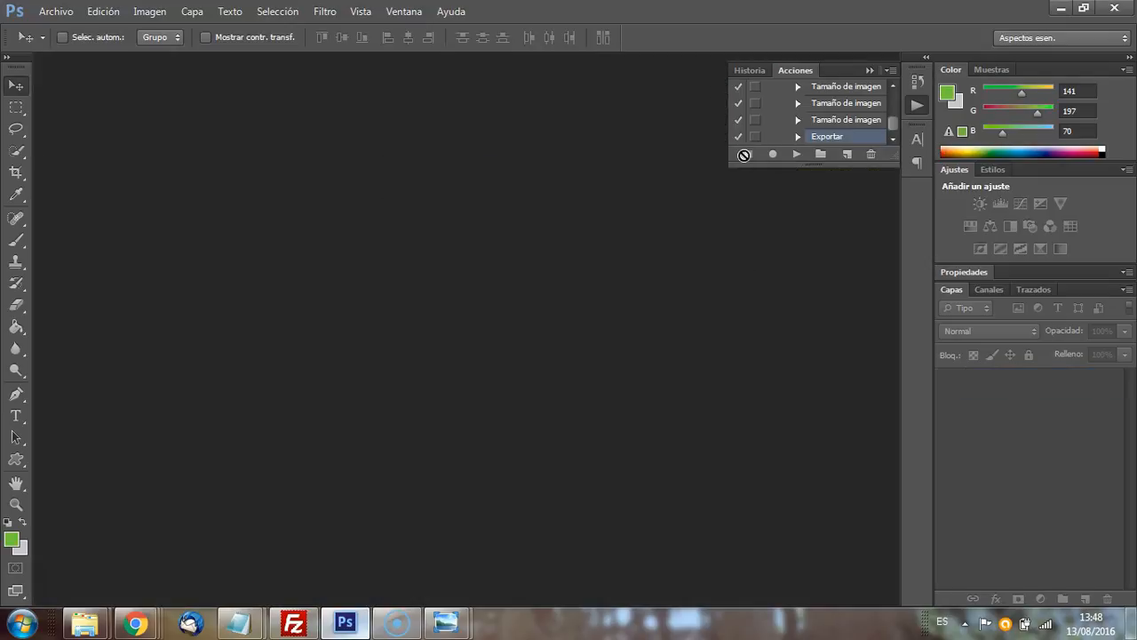
Step: Set up a batch of "reducir para web" from the para Lote folder to "web lotes", overriding the action's Save As commands
click(51, 13)
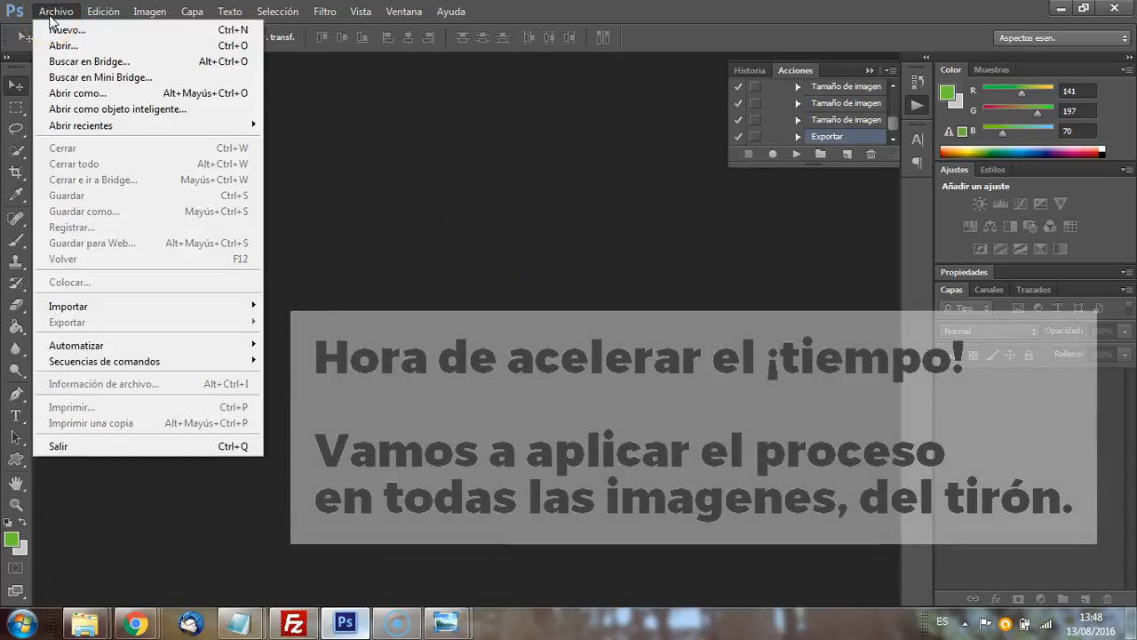
click(122, 347)
click(290, 344)
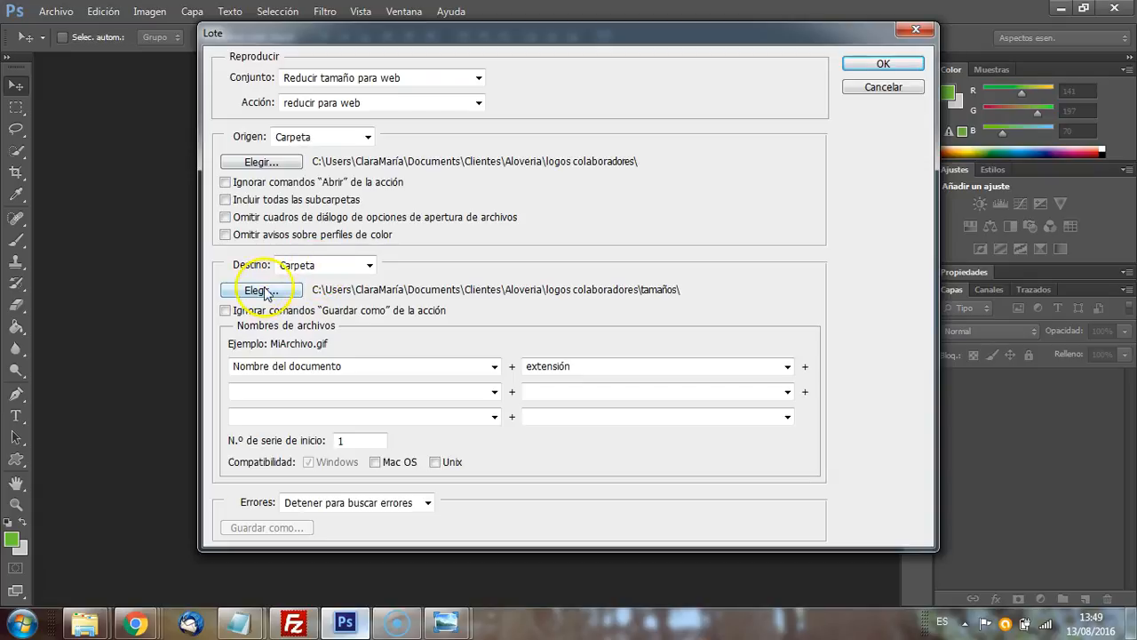
click(282, 164)
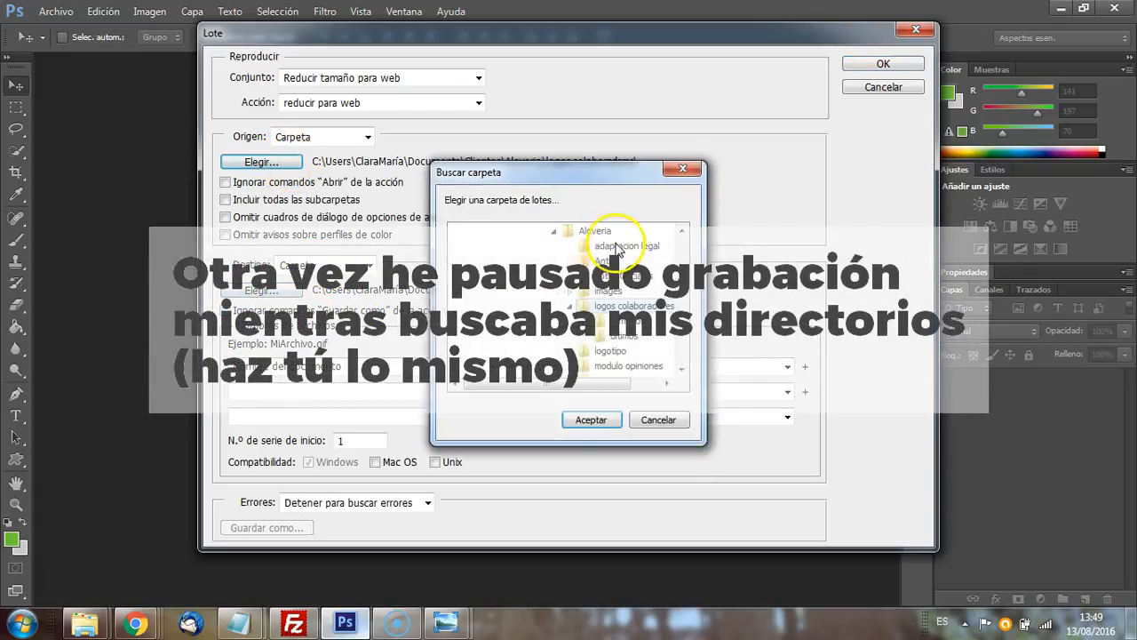
click(591, 419)
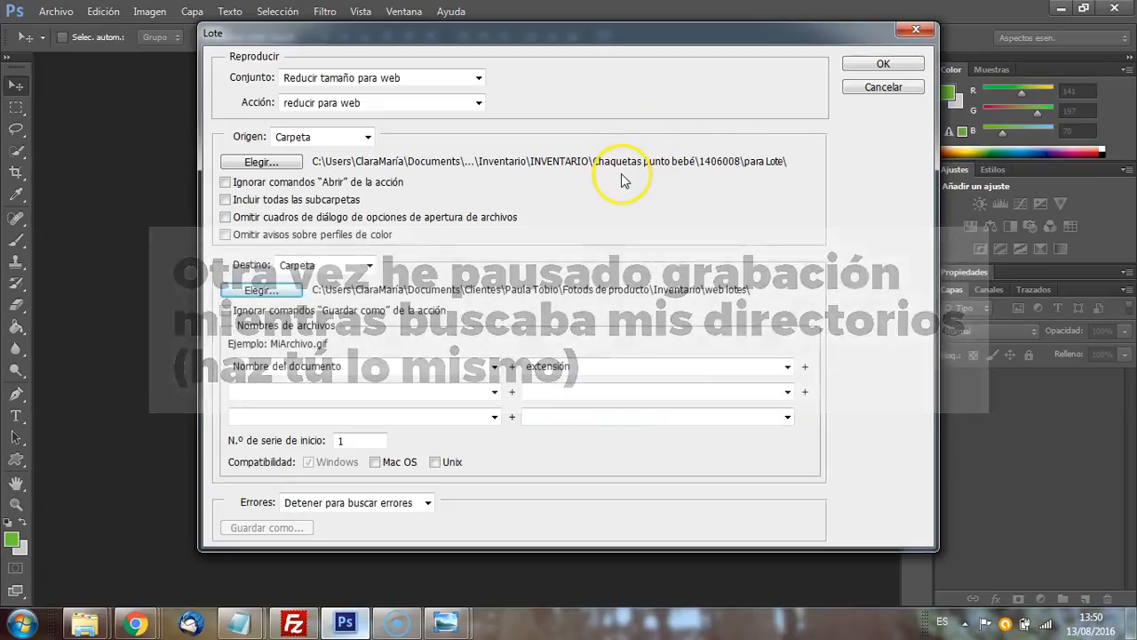
click(346, 311)
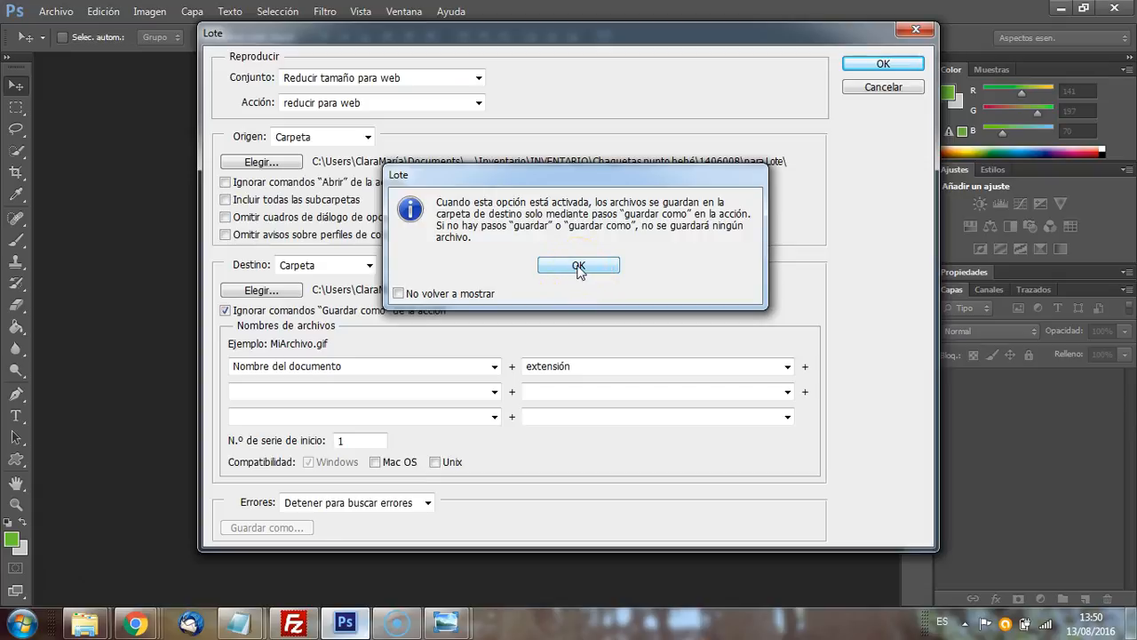
click(579, 267)
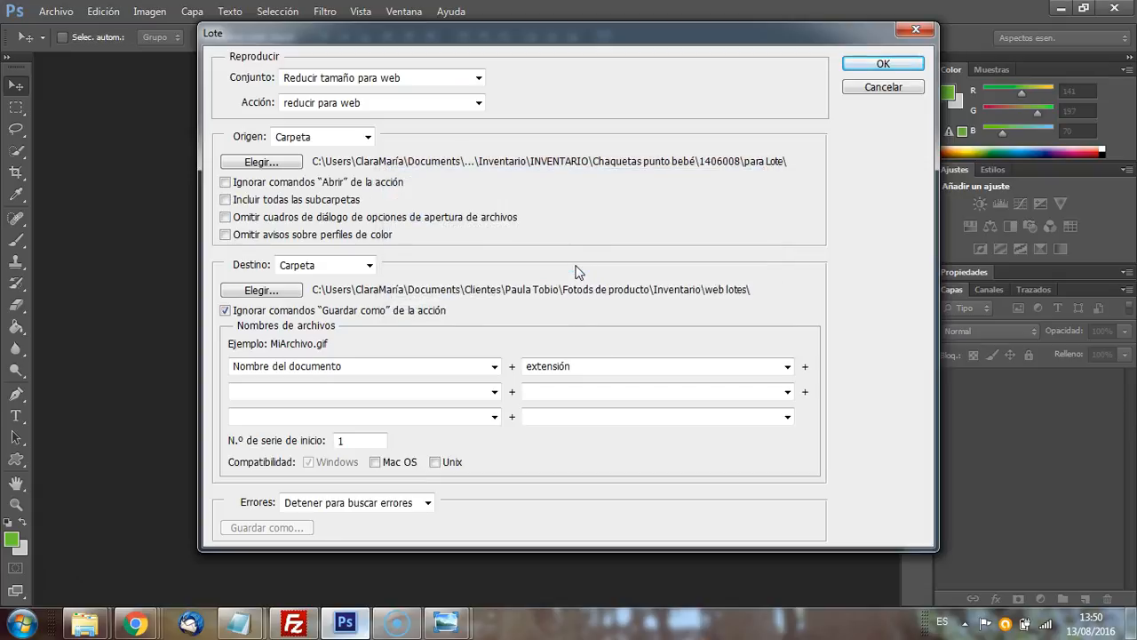
Step: Run the batch on the para Lote photos, keeping the embedded color profile and accepting each prompt until all images are processed
click(883, 66)
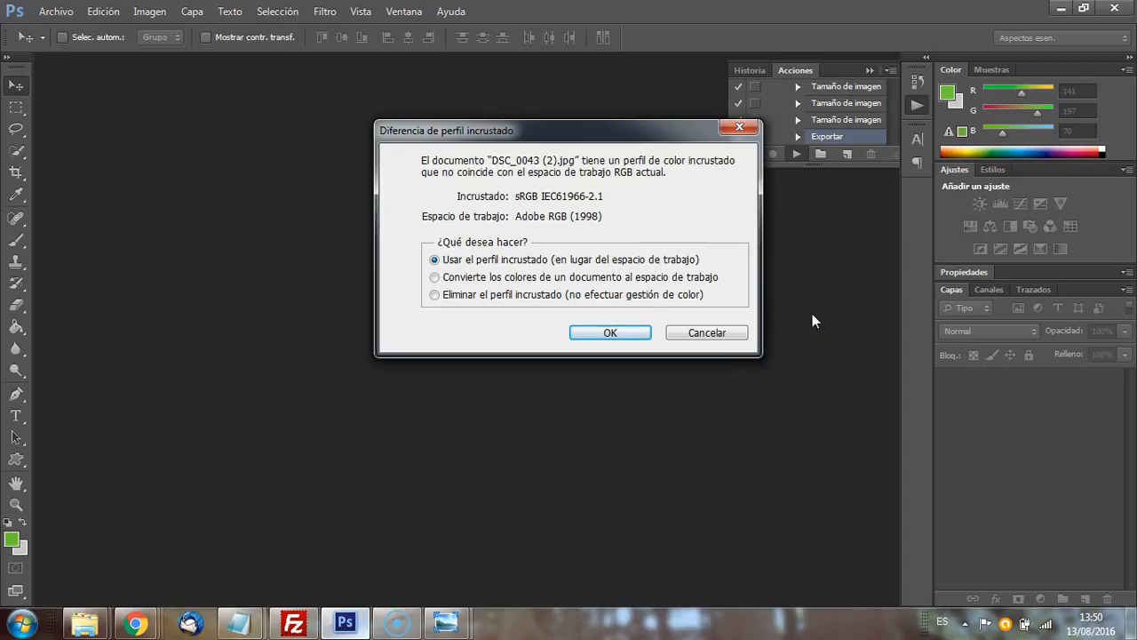
key(Return)
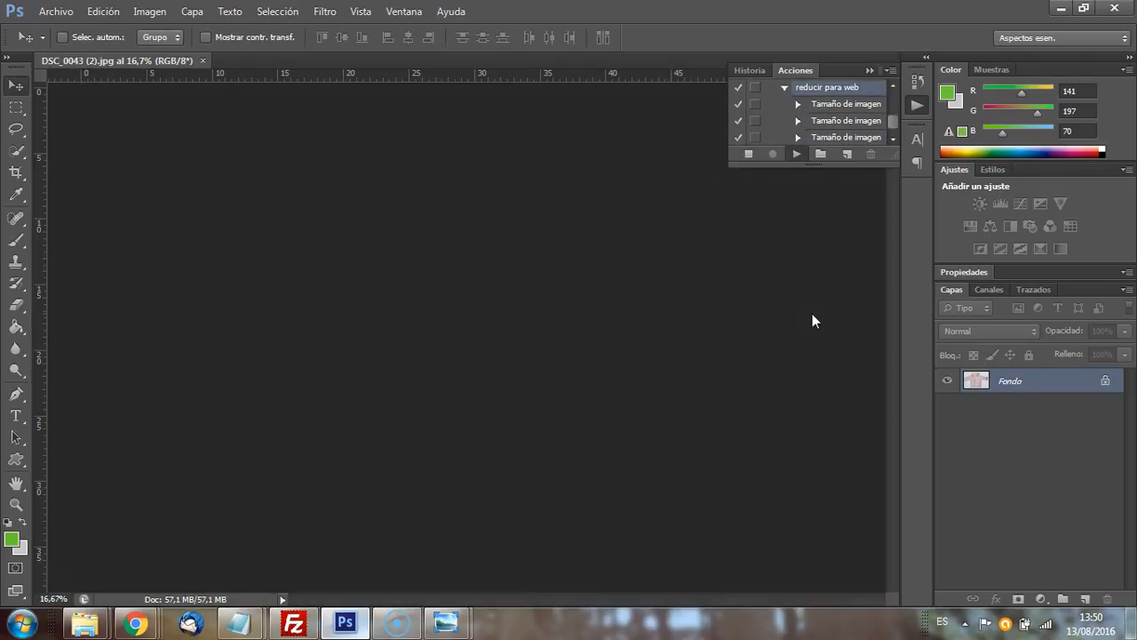
key(Return)
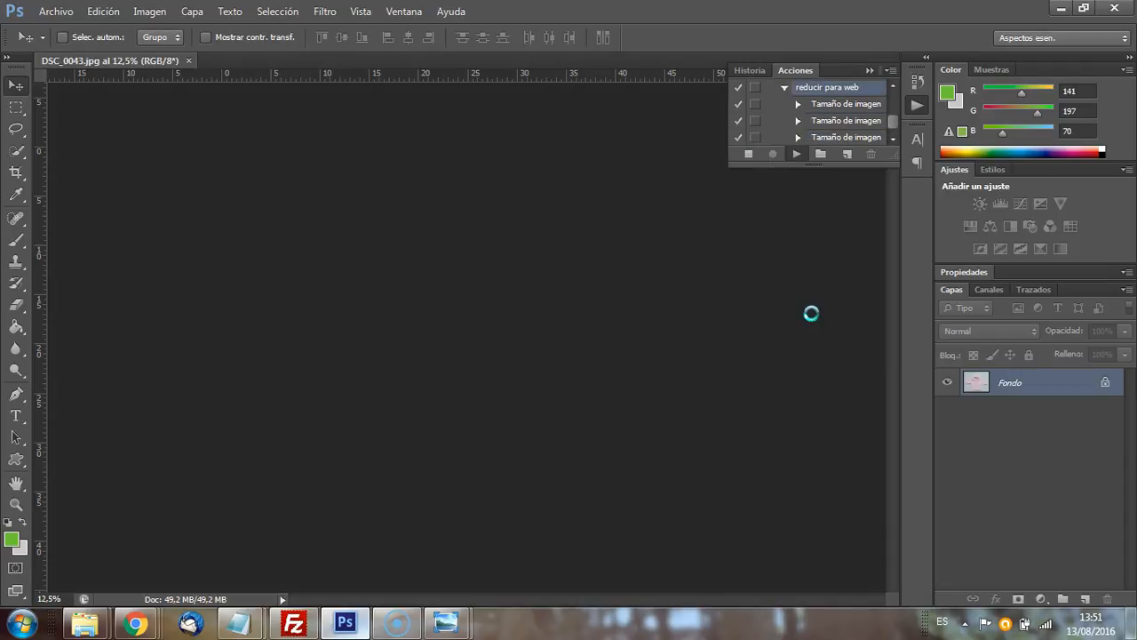
key(Return)
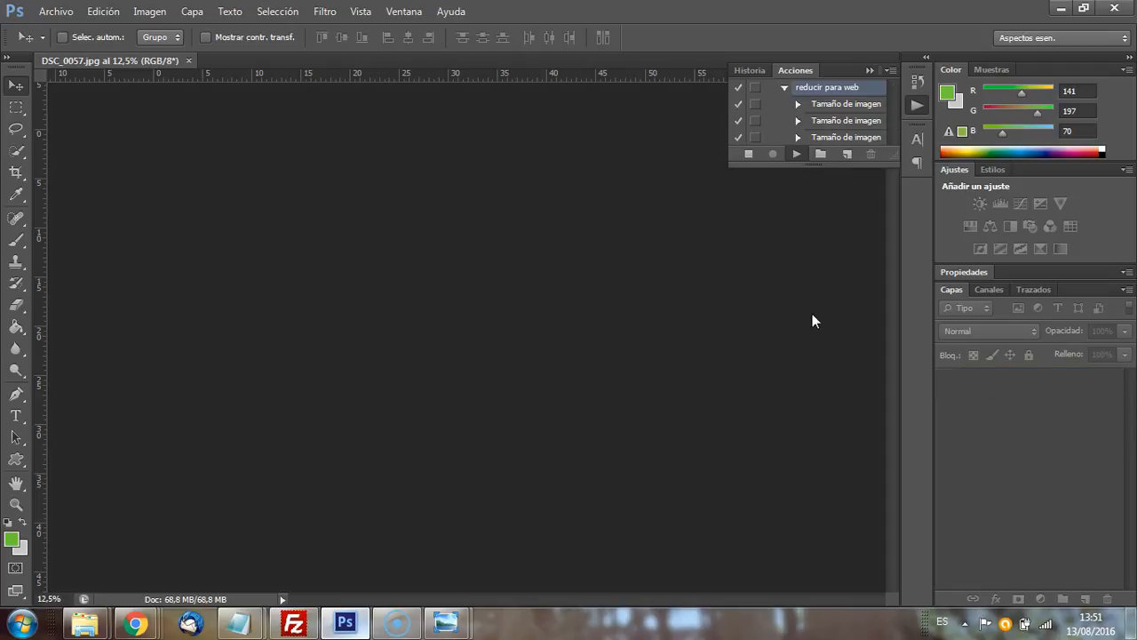
key(Return)
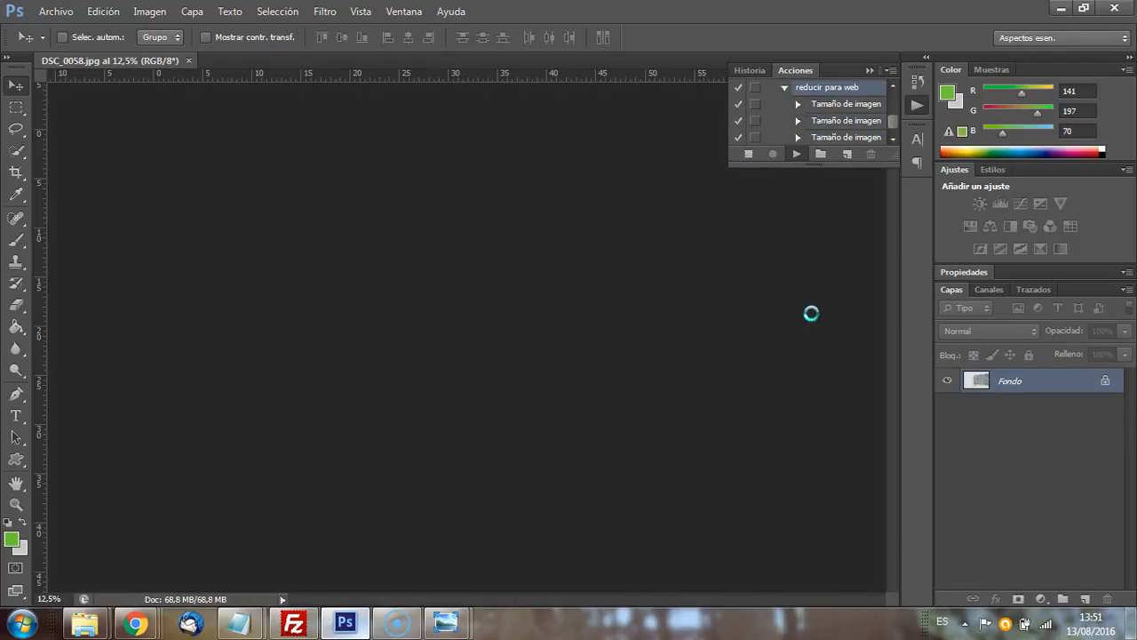
key(Return)
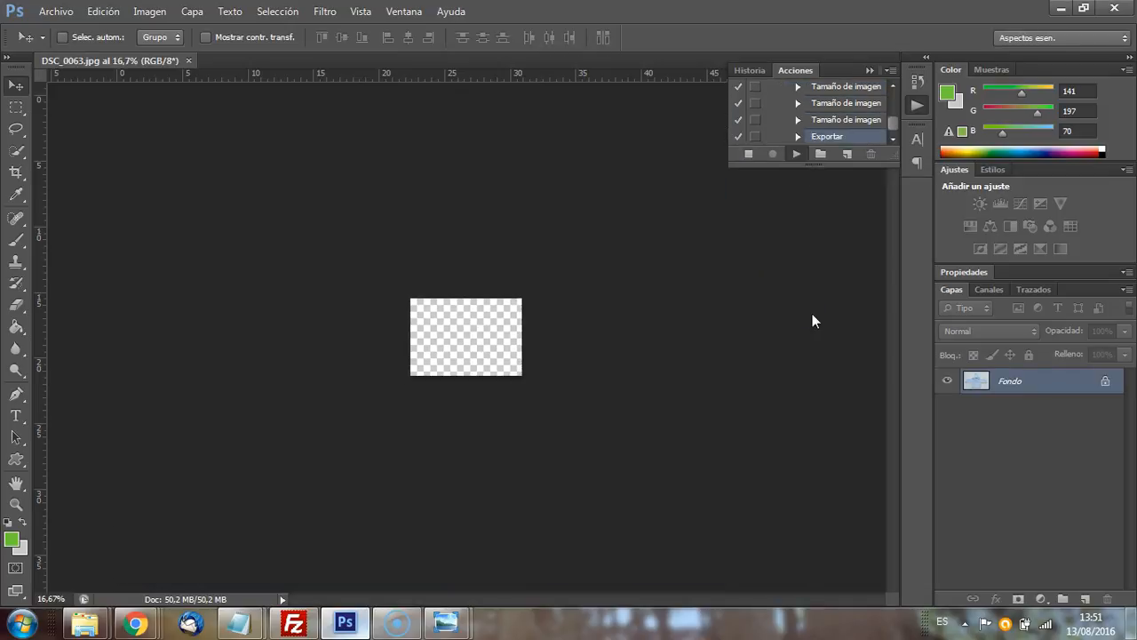
key(Return)
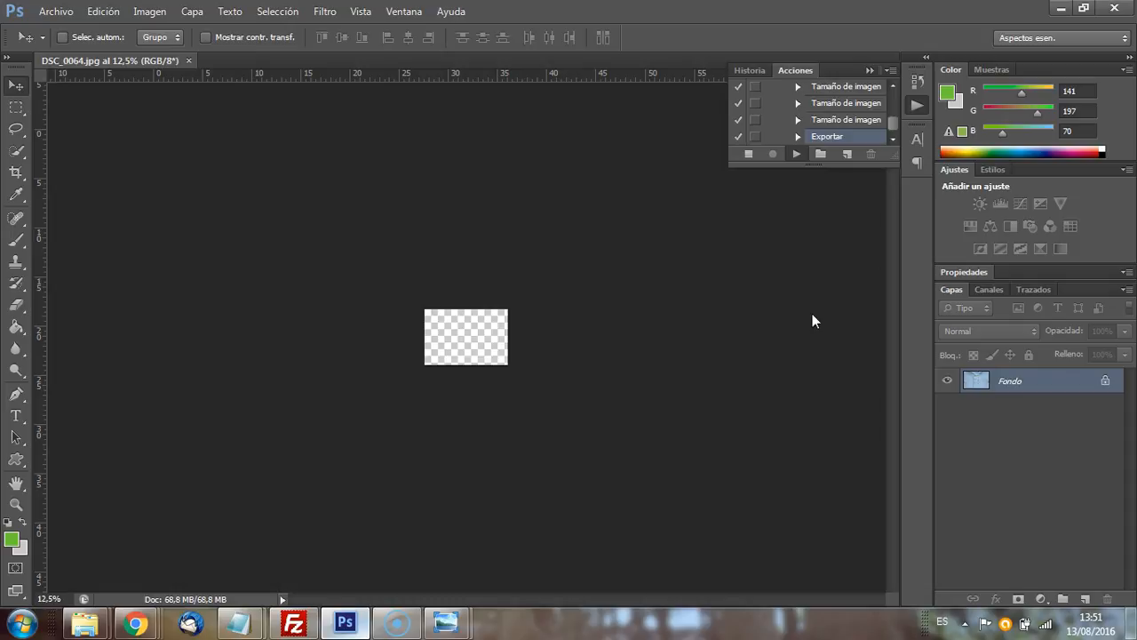
key(Return)
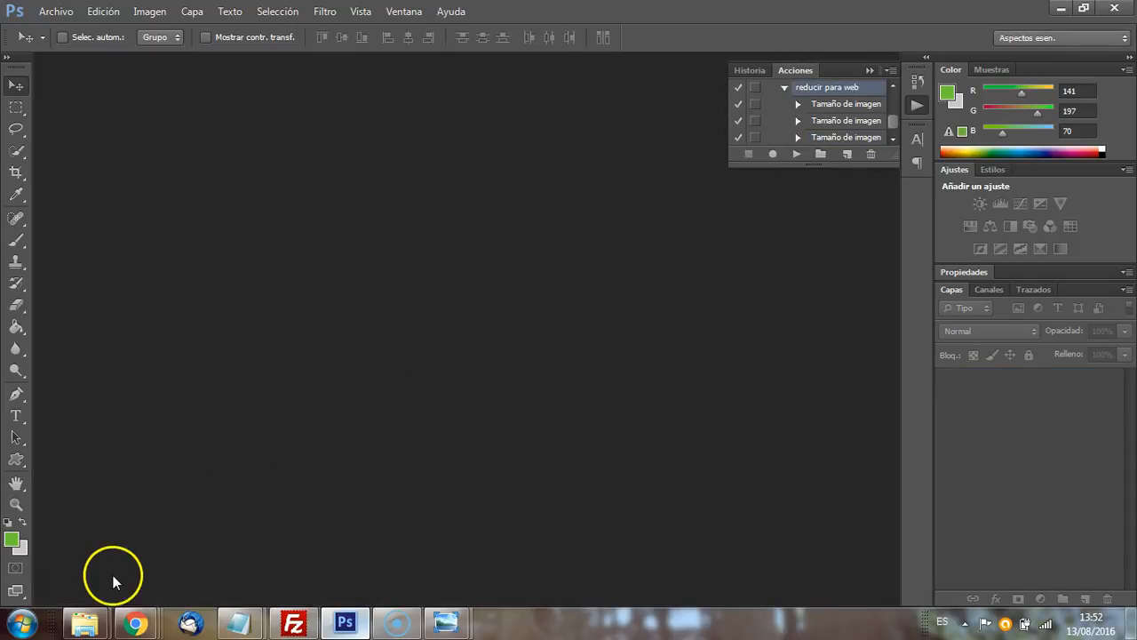
Step: Switch to Windows Explorer, open the "web lotes" folder inside Inventario, and check the exported JPEGs and their dimensions and file size
mouse_move(85, 622)
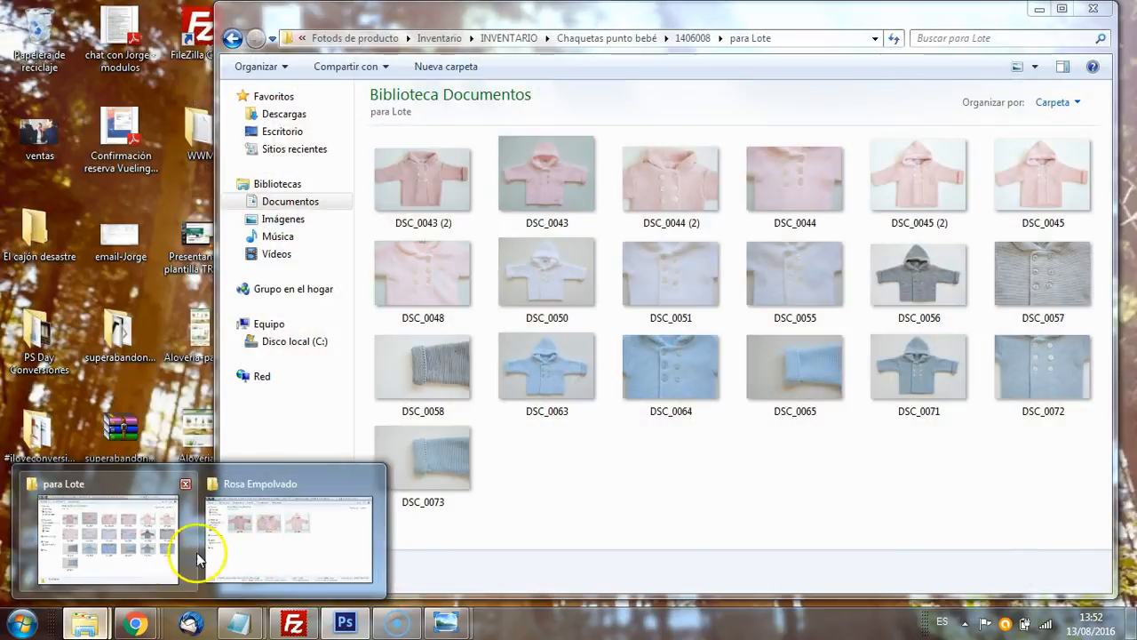
click(270, 550)
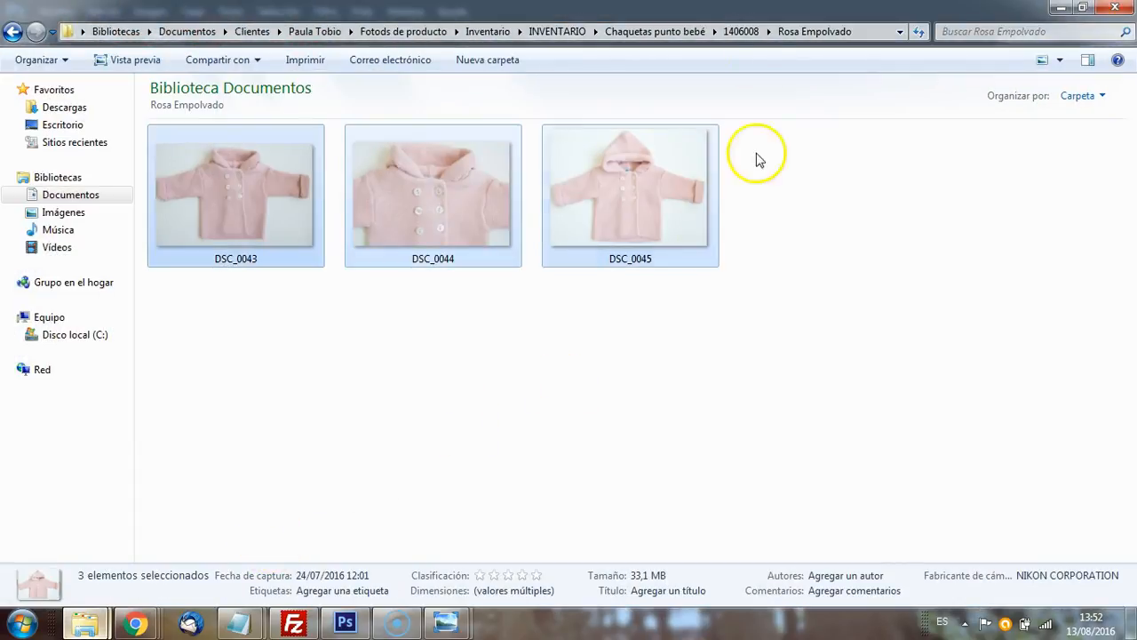
click(560, 33)
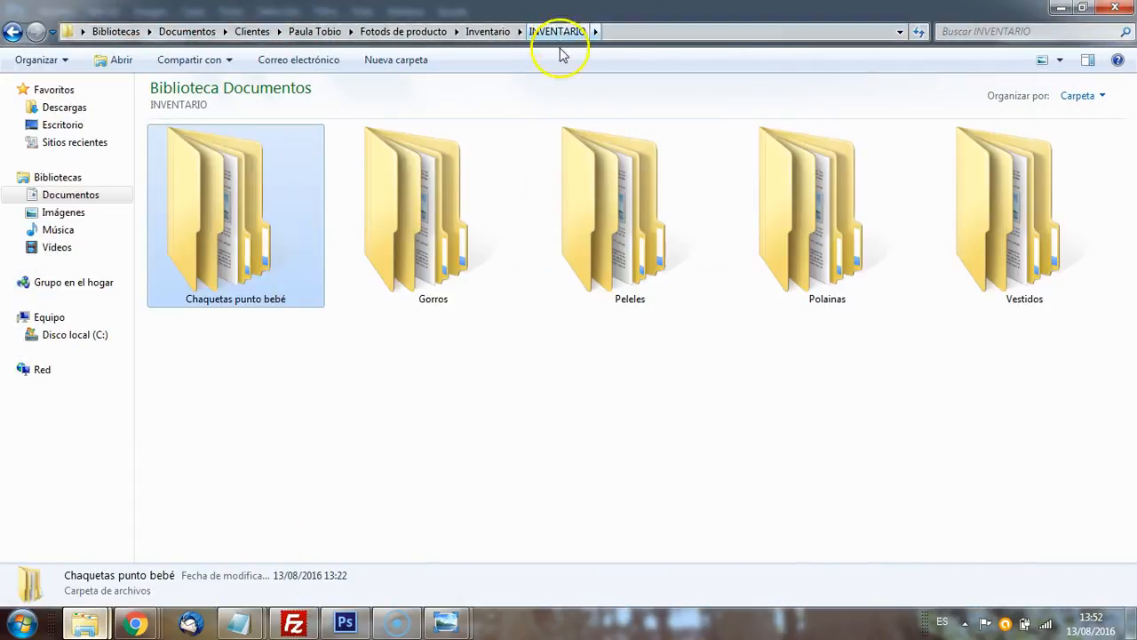
click(489, 34)
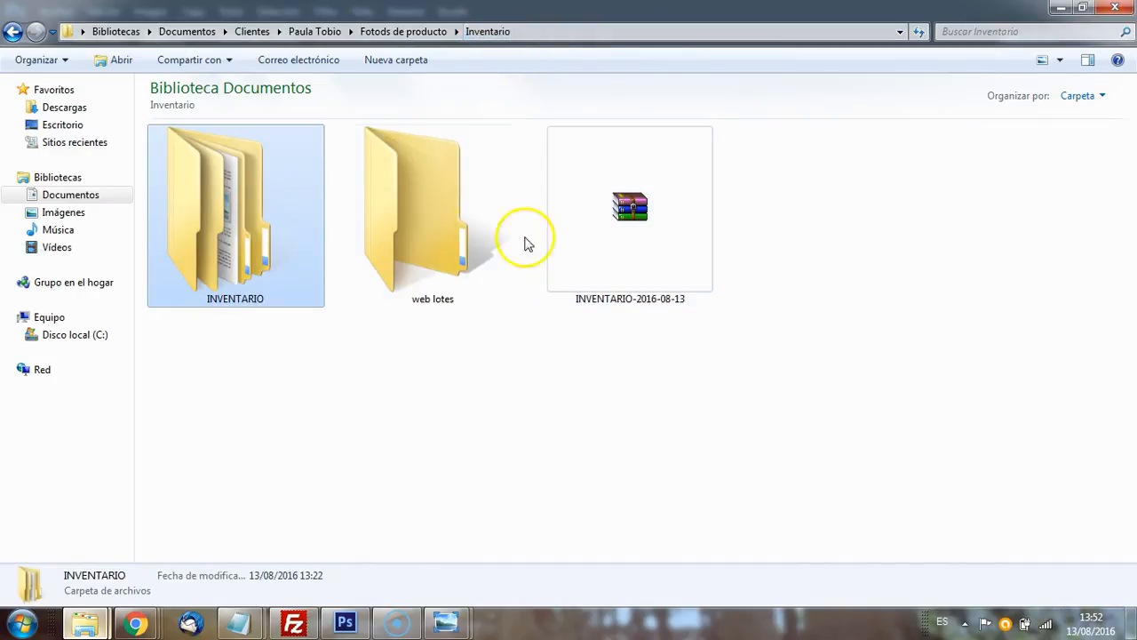
double_click(389, 233)
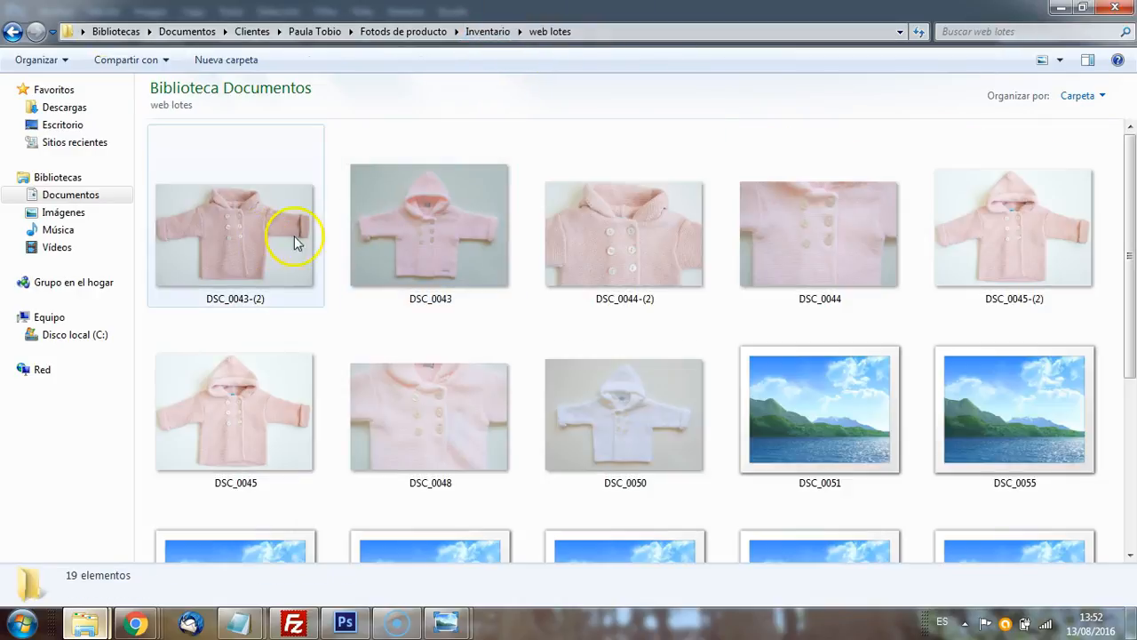
scroll(1035, 236, down, 3)
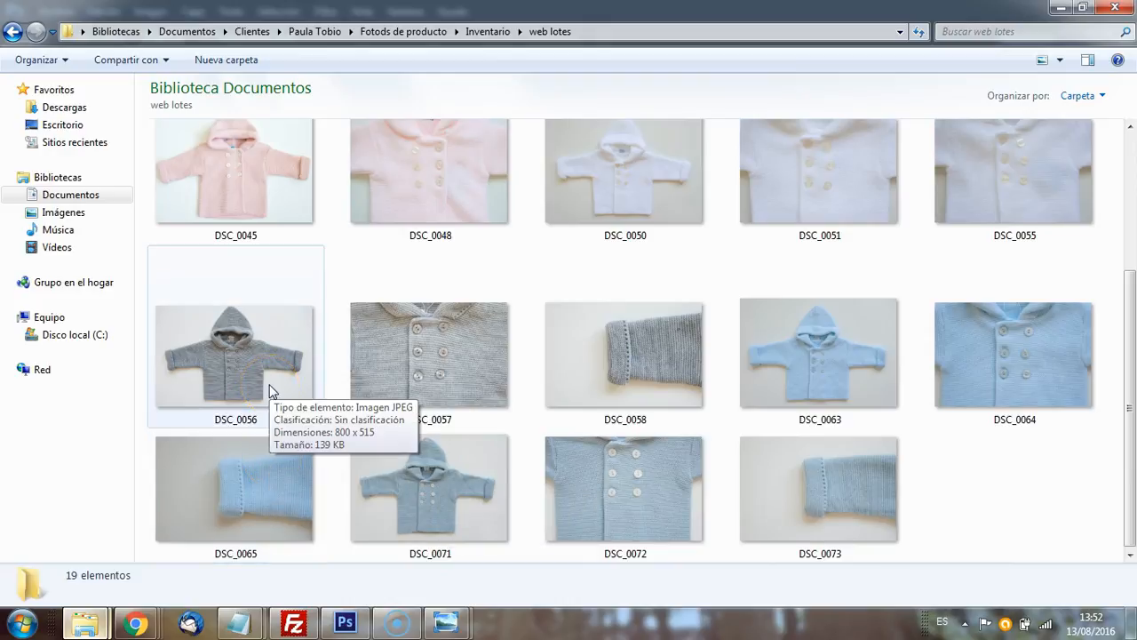
drag(1117, 382, 1120, 153)
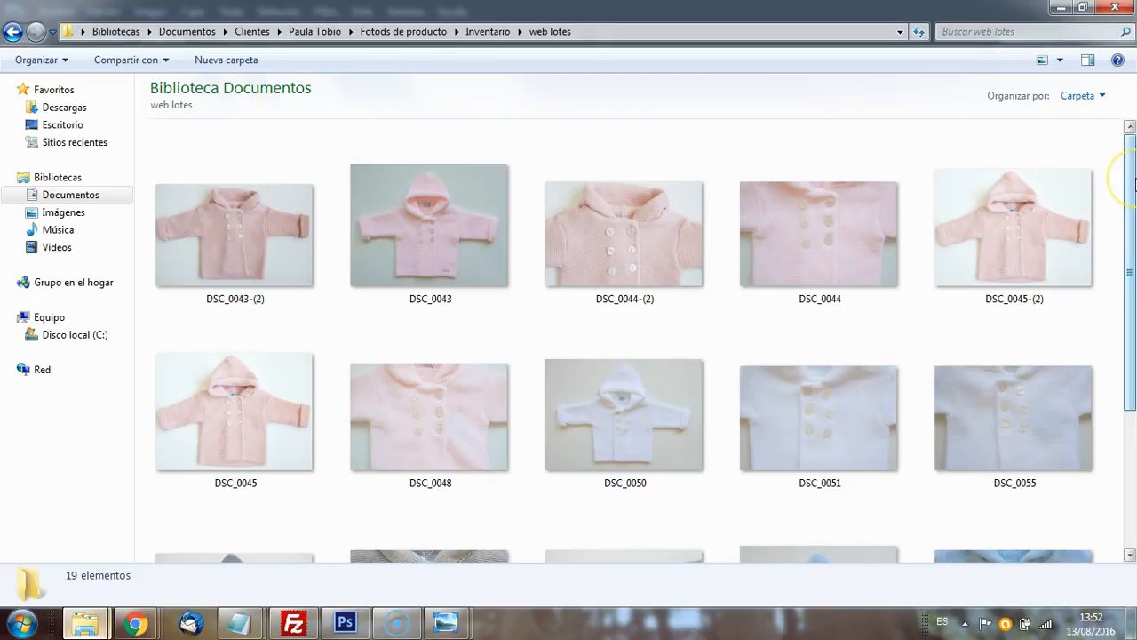
drag(1130, 182, 1099, 112)
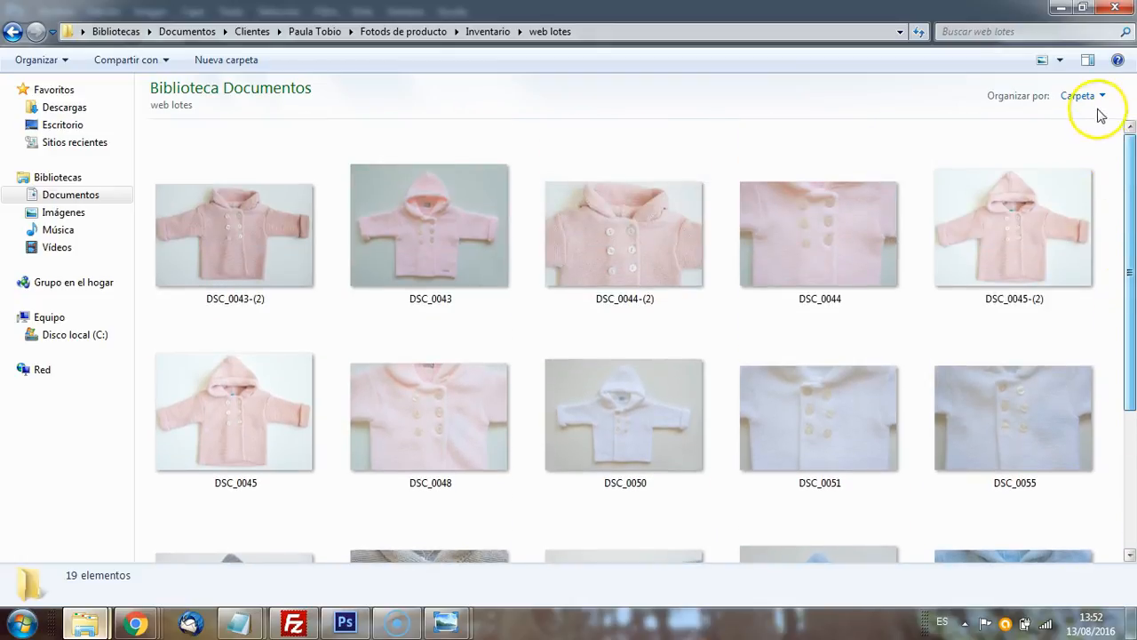